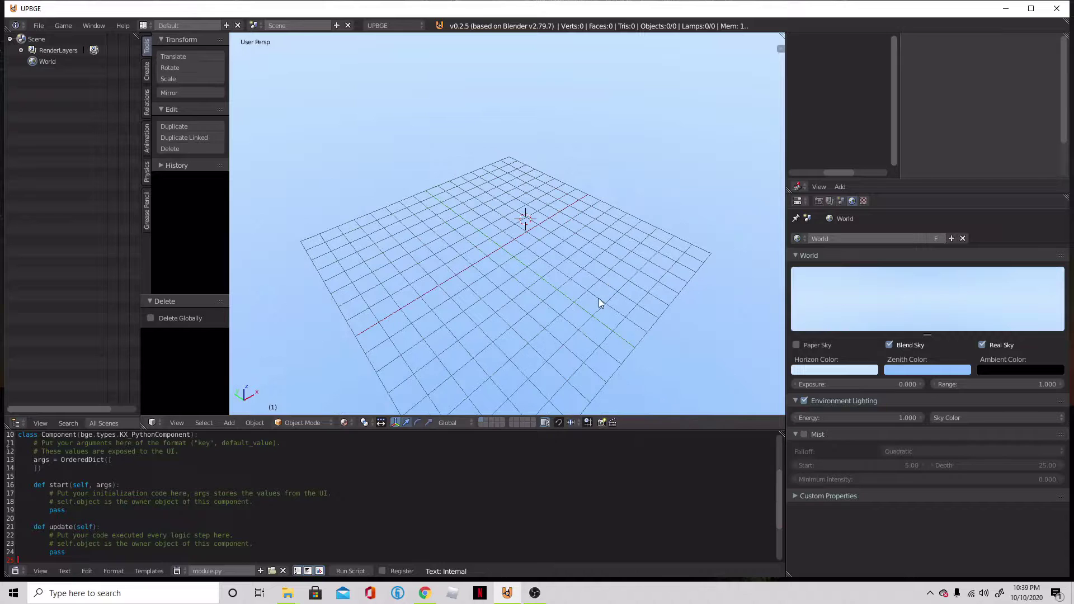
# - Reset the 3D cursor to the scene center and add a cube mesh there
pyautogui.moveTo(553, 274)
pyautogui.mouseDown(button='middle')
pyautogui.moveTo(590, 264)
pyautogui.moveTo(559, 257)
pyautogui.mouseUp(button='middle')
pyautogui.hotkey('shift', 'd')
pyautogui.hotkey('shift', 's')
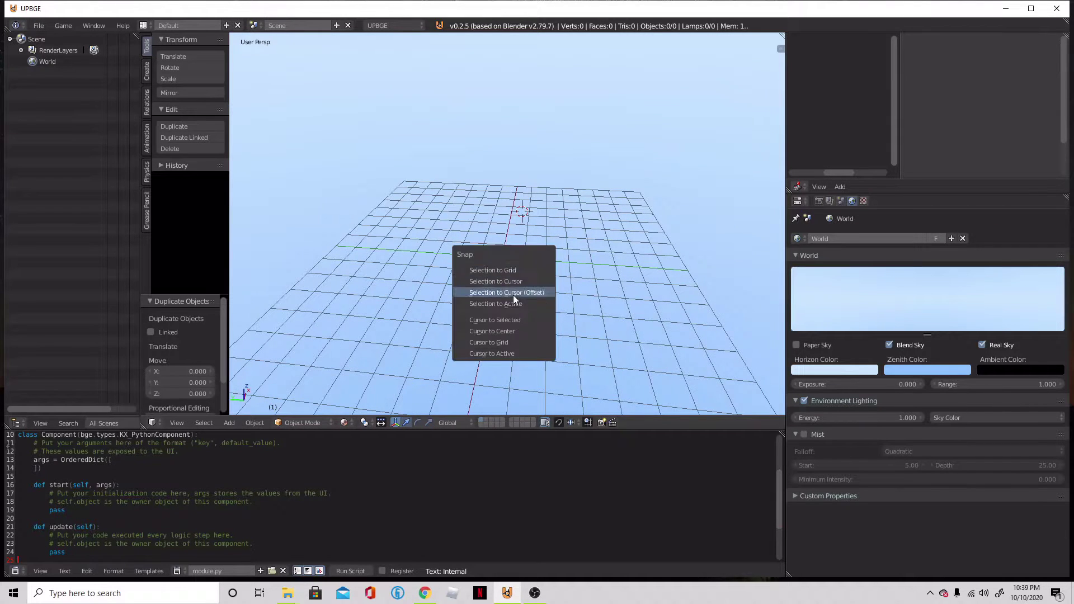
pyautogui.click(511, 330)
pyautogui.hotkey('shift', 'a')
pyautogui.moveTo(535, 275)
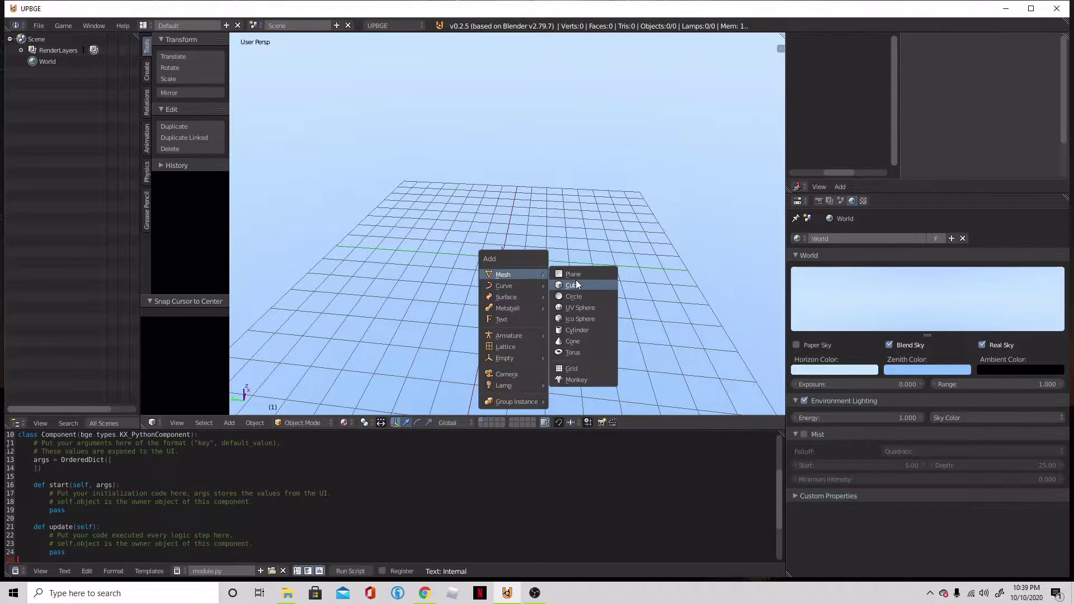
pyautogui.click(576, 282)
pyautogui.moveTo(571, 286); pyautogui.dragTo(635, 310, button='middle')
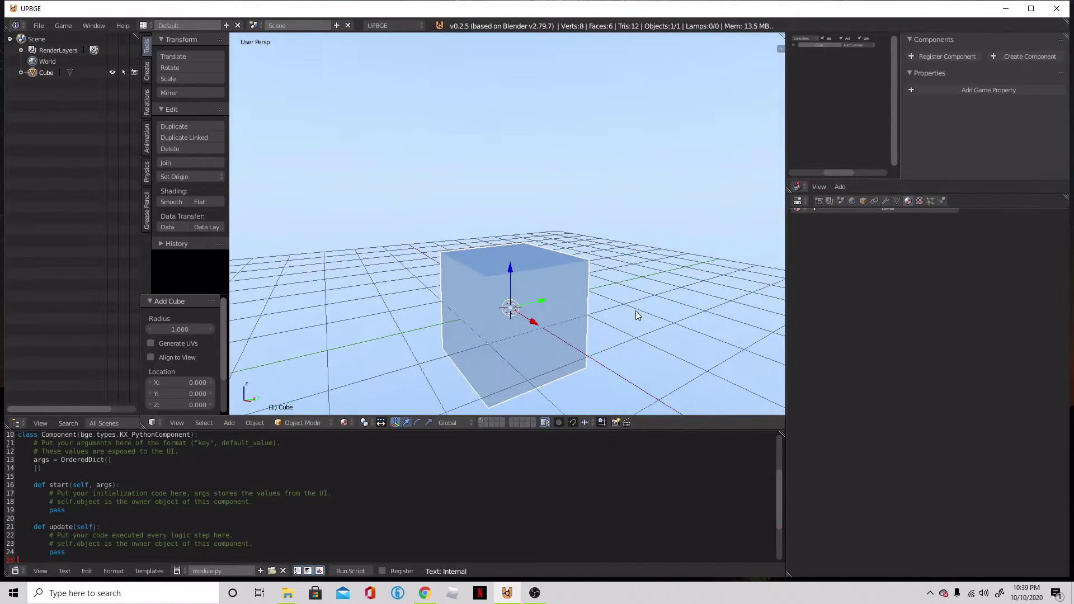
# - Scale the cube uniformly to about 0.49, and stretch it by a factor of 3 along Z
pyautogui.press('s')
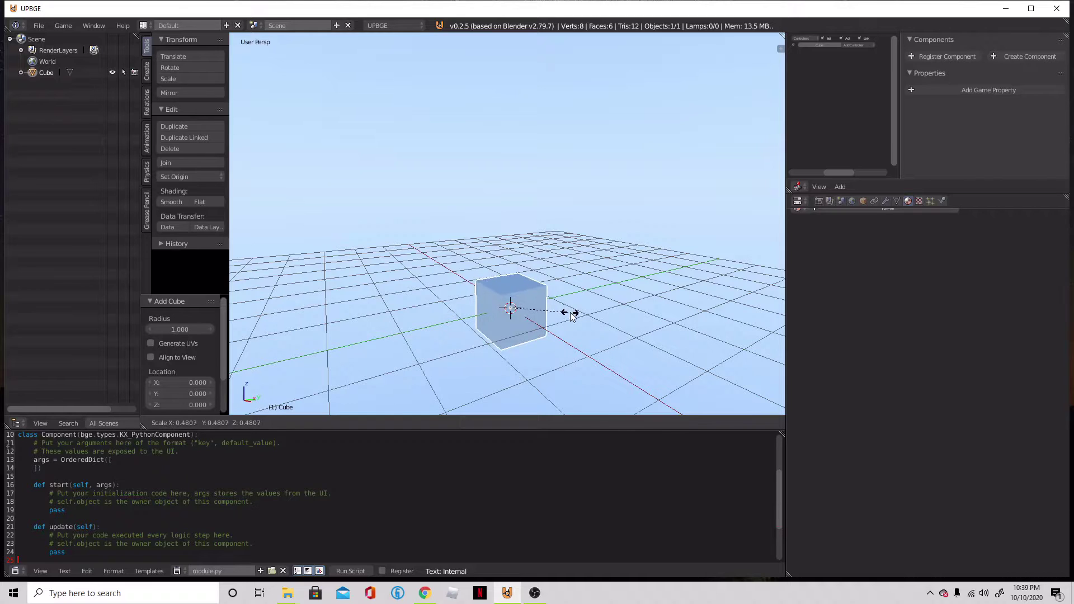
pyautogui.click(572, 313)
pyautogui.press('s')
pyautogui.press('z')
pyautogui.press('2')
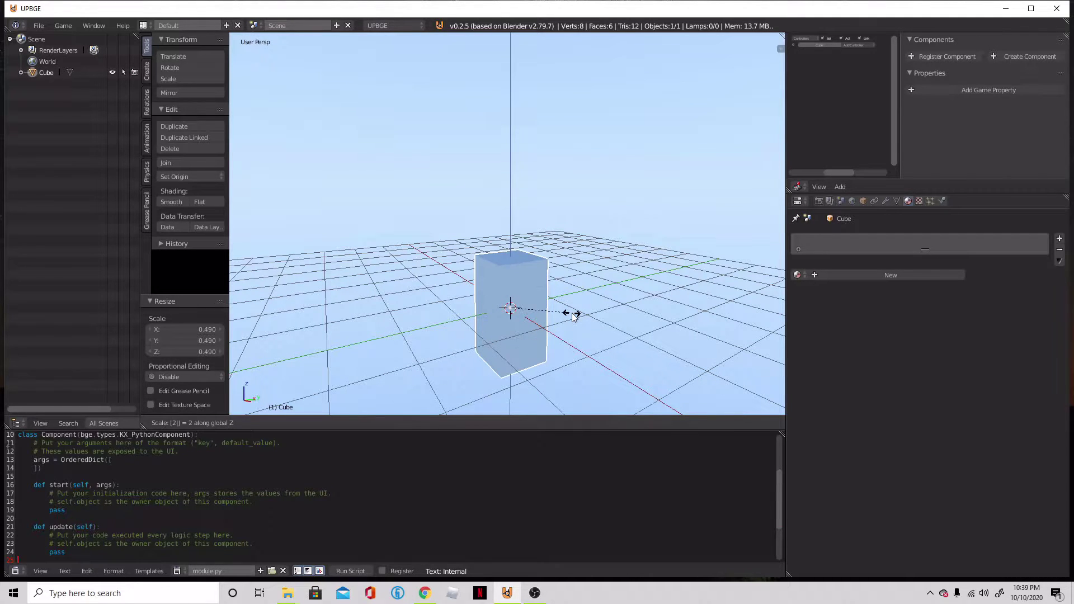
pyautogui.press('BackSpace')
pyautogui.press('4')
pyautogui.press('BackSpace')
pyautogui.press('3')
pyautogui.press('Return')
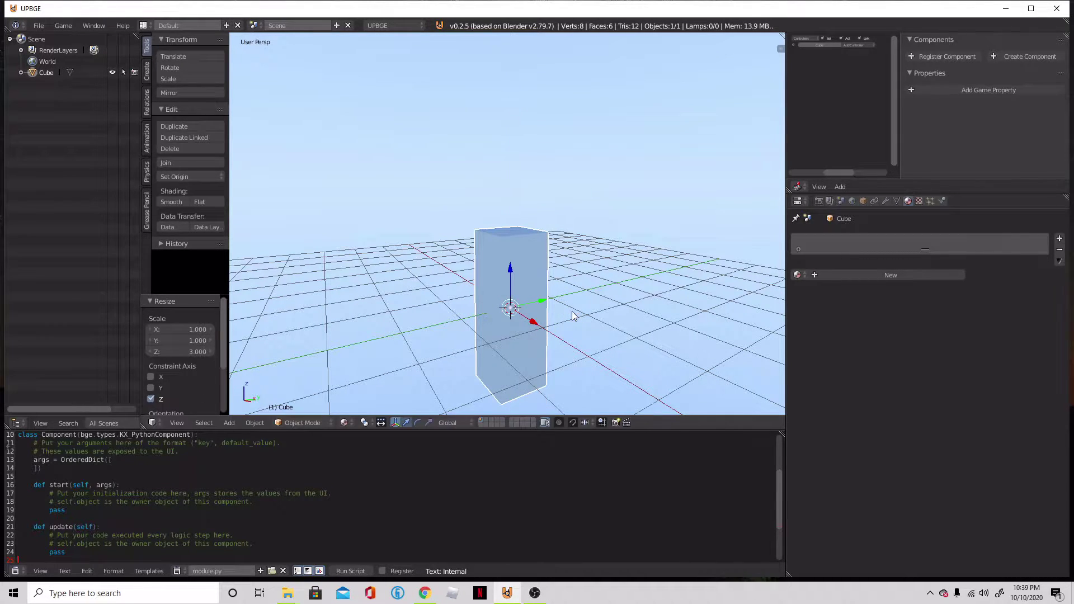
# - Move the column up along Z until its base rests on the grid floor
pyautogui.press('g')
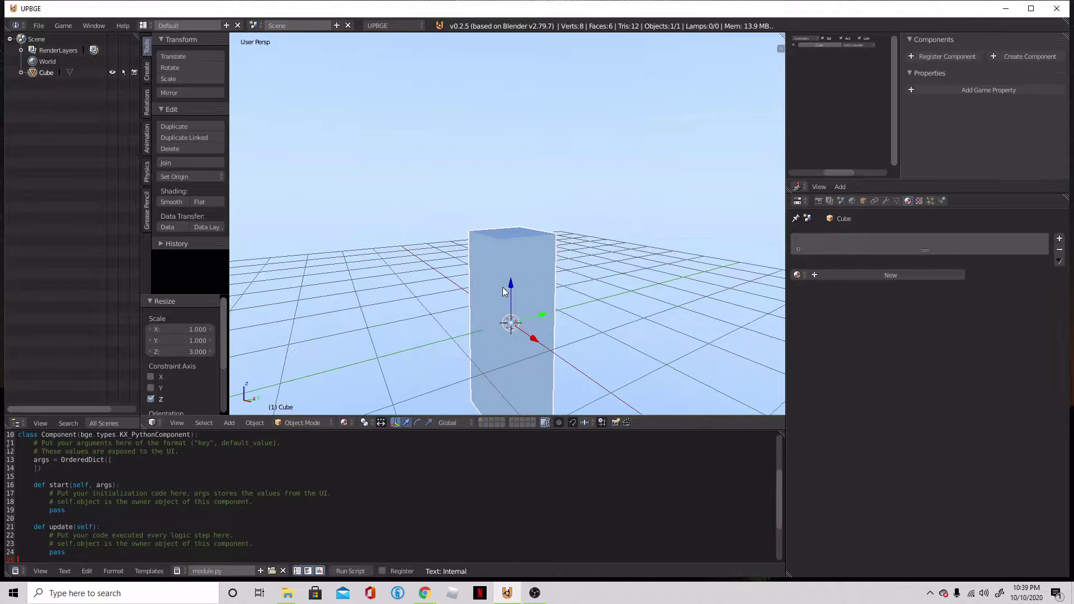
pyautogui.press('z')
pyautogui.click(539, 186)
pyautogui.moveTo(512, 313); pyautogui.dragTo(577, 278, button='middle')
pyautogui.moveTo(494, 194); pyautogui.dragTo(494, 204)
pyautogui.moveTo(512, 246); pyautogui.dragTo(605, 275, button='middle')
pyautogui.scroll(-2, 545, 289)
pyautogui.scroll(3, 475, 276)
pyautogui.moveTo(524, 309); pyautogui.dragTo(599, 294, button='middle')
# - Add six evenly spaced horizontal loop cuts to the column in Edit Mode
pyautogui.press('Tab')
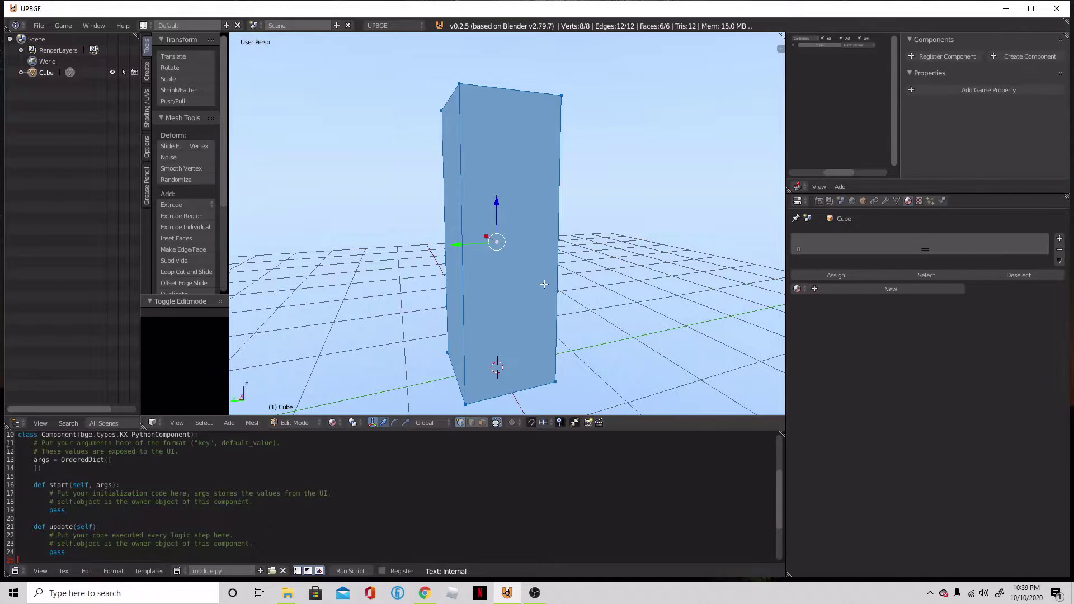
pyautogui.hotkey('ctrl', 'r')
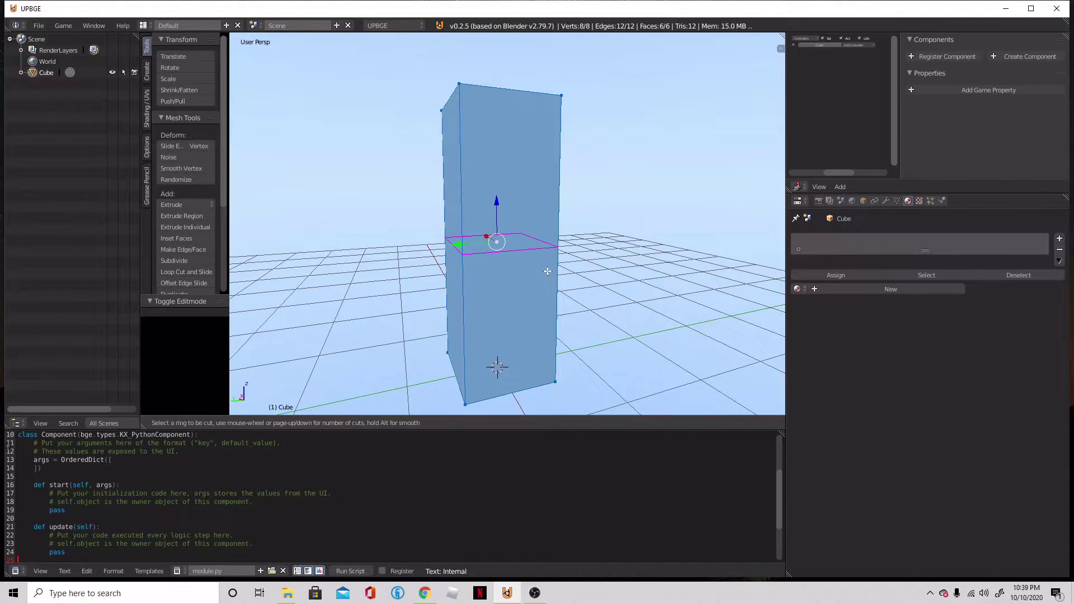
pyautogui.scroll(5, 547, 271)
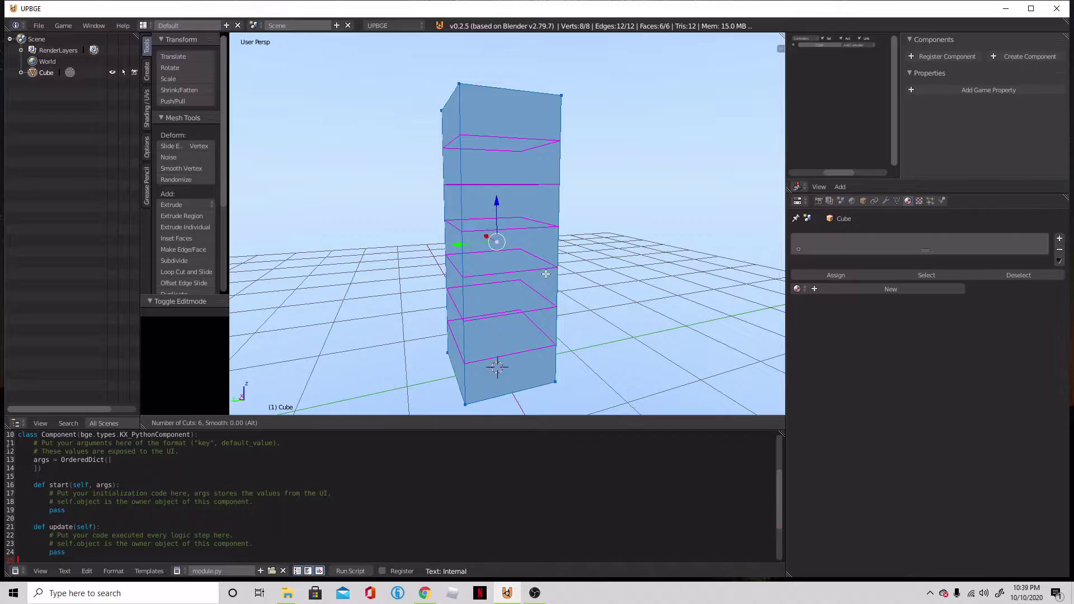
pyautogui.click(545, 273)
pyautogui.rightClick(546, 274)
# - Scale the six loop cuts along Z by about 0.533 to gather them around the column's middle
pyautogui.press('s')
pyautogui.press('z')
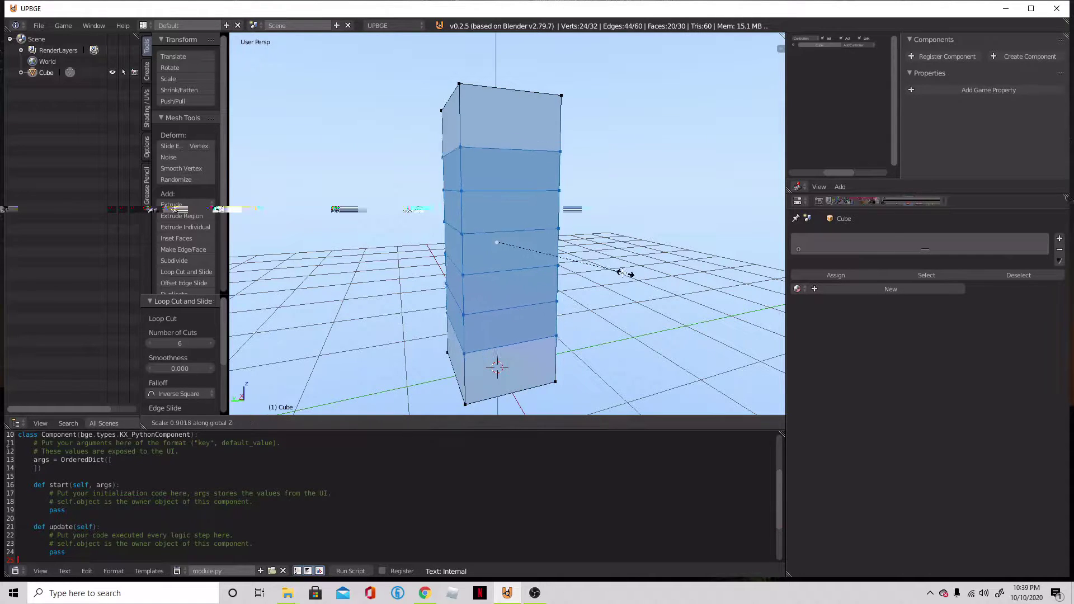
pyautogui.click(569, 260)
pyautogui.moveTo(570, 260); pyautogui.dragTo(606, 266, button='middle')
# - Add one horizontal loop cut near the column's bottom and one near its top, and return to Object Mode
pyautogui.hotkey('ctrl', 'r')
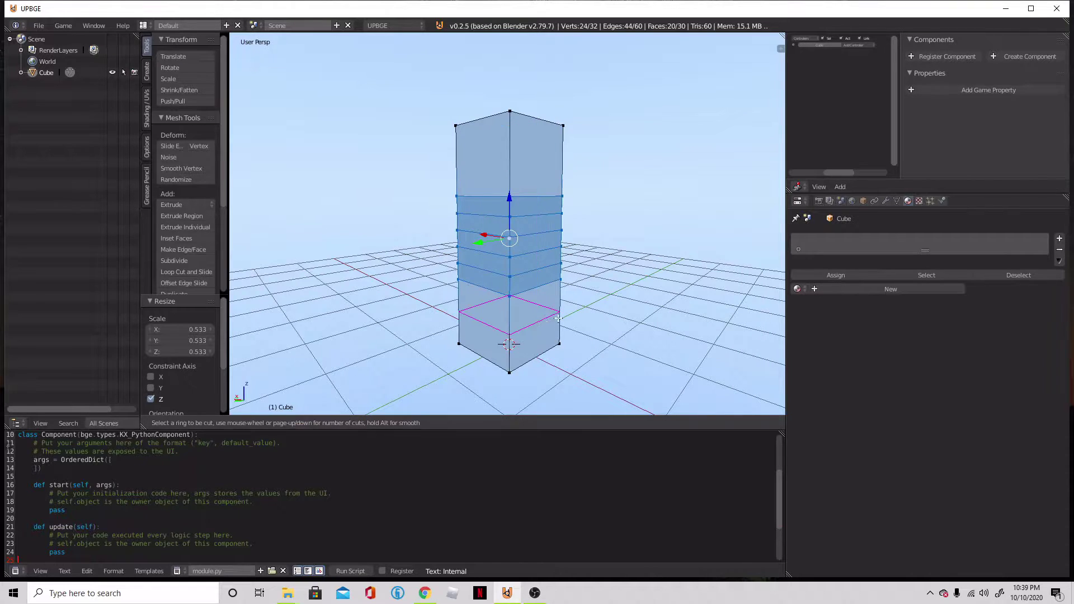
pyautogui.click(551, 325)
pyautogui.rightClick(554, 326)
pyautogui.hotkey('ctrl', 'r')
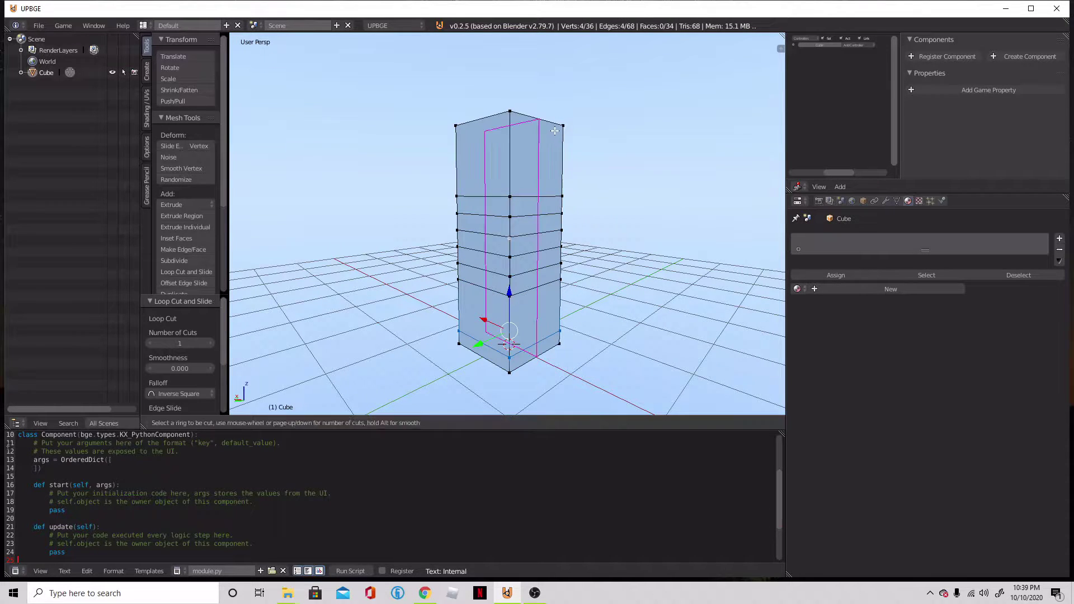
pyautogui.click(565, 143)
pyautogui.rightClick(565, 141)
pyautogui.press('Tab')
pyautogui.moveTo(550, 182); pyautogui.dragTo(592, 256, button='middle')
pyautogui.press('Tab')
pyautogui.press('Tab')
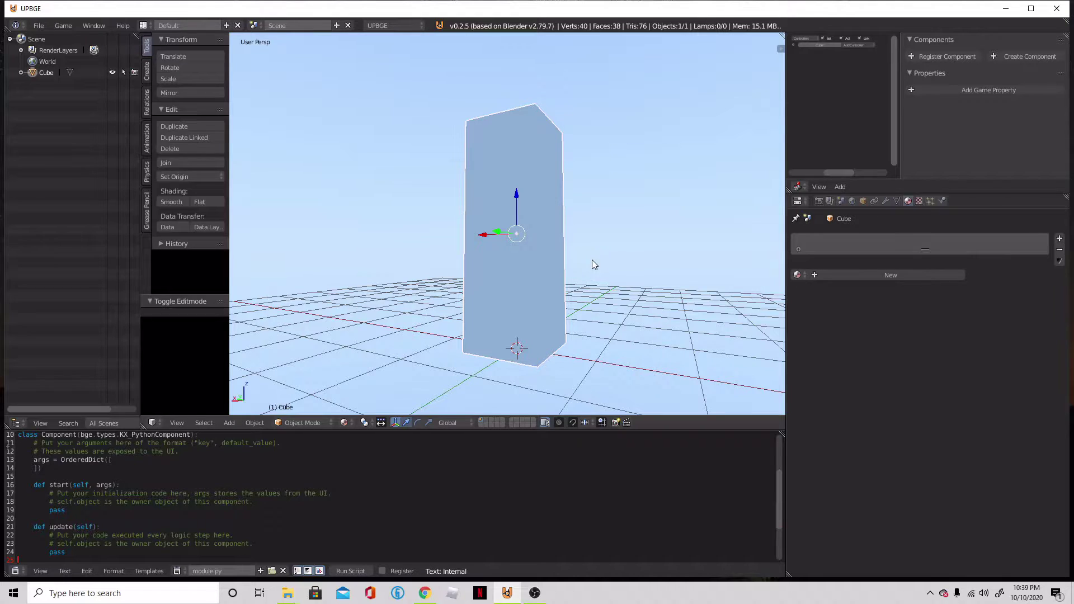
pyautogui.moveTo(580, 301); pyautogui.dragTo(628, 302, button='middle')
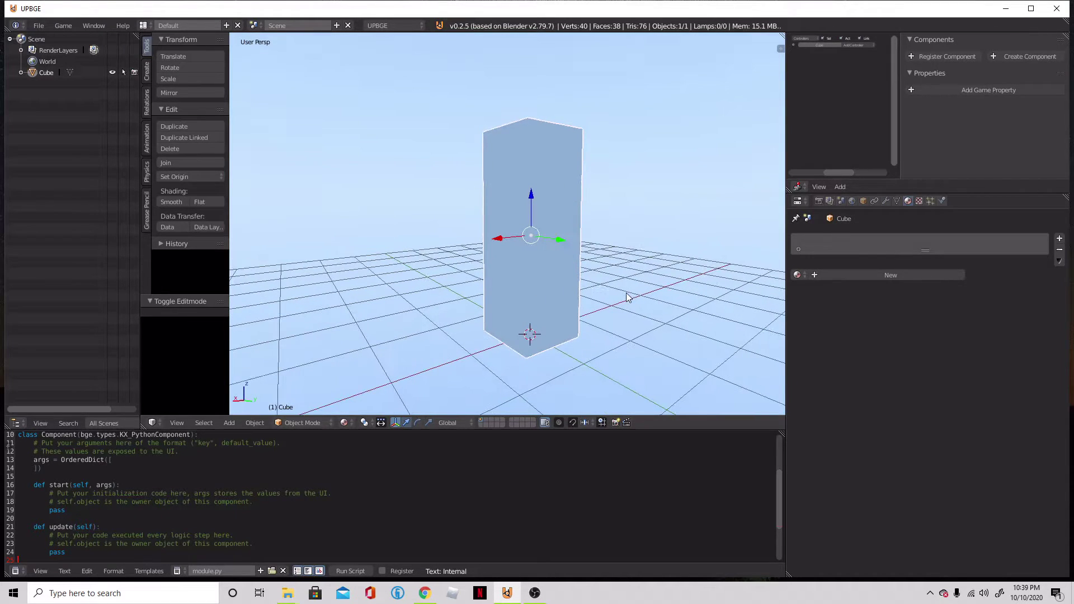
# - Switch to the right side view and darken the world's horizon color to a grey-blue
pyautogui.press('KP_3')
pyautogui.click(852, 201)
pyautogui.click(832, 370)
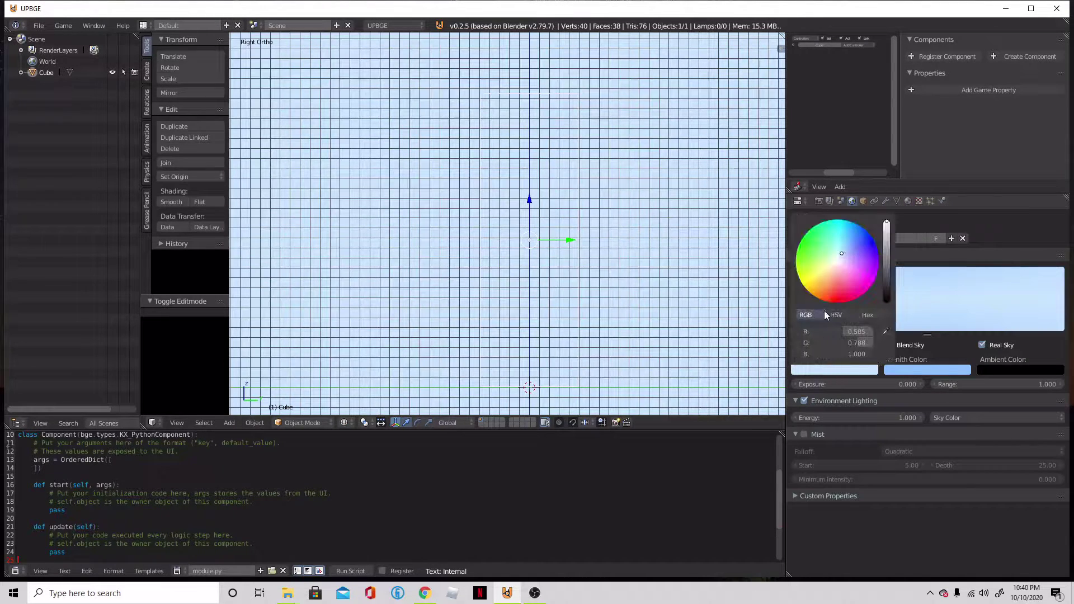
pyautogui.moveTo(887, 253); pyautogui.dragTo(886, 273)
pyautogui.scroll(-3, 522, 290)
pyautogui.scroll(1, 535, 243)
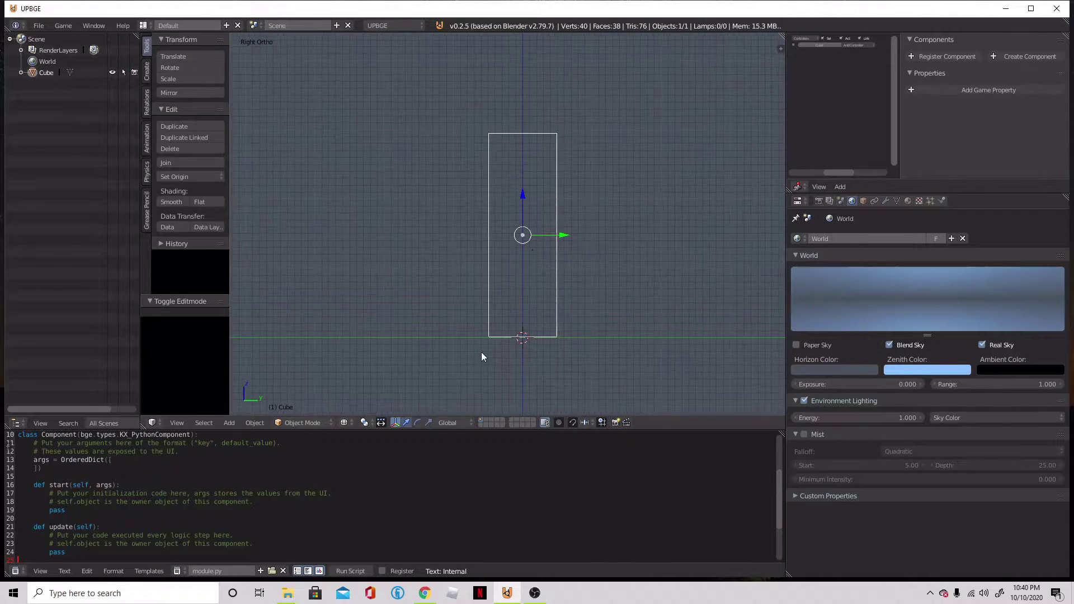
# - Snap the 3D cursor to the selected column and add a single-bone armature there
pyautogui.hotkey('shift', 's')
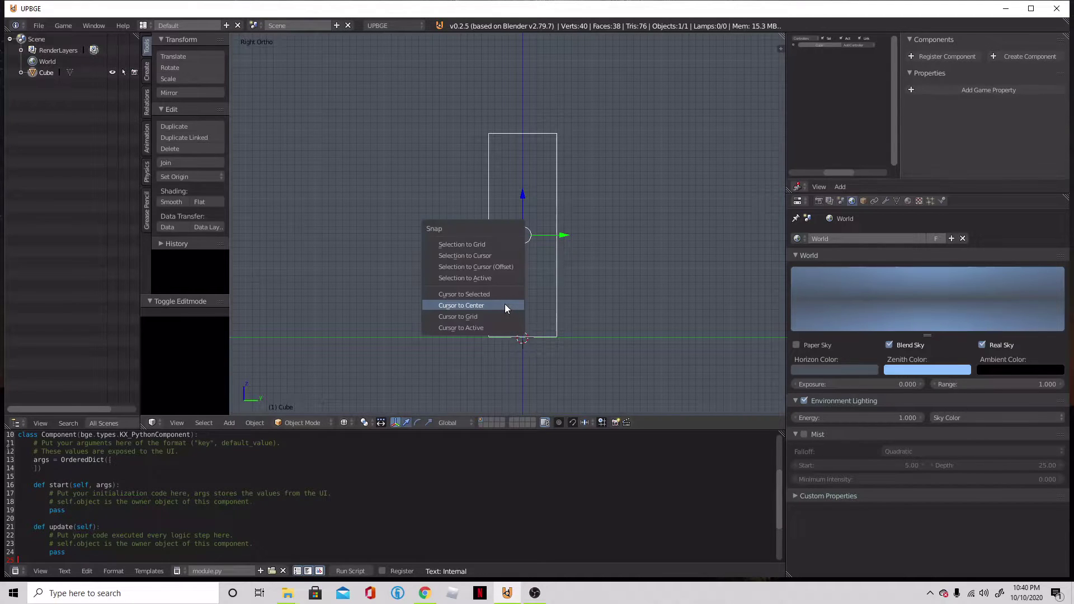
pyautogui.click(507, 295)
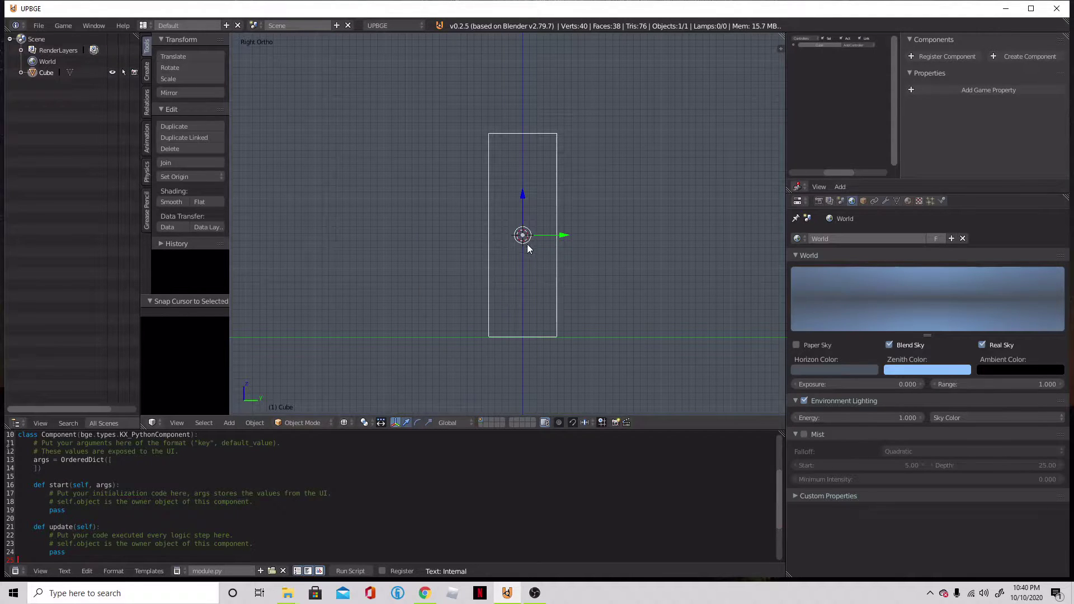
pyautogui.hotkey('shift', 's')
pyautogui.hotkey('shift', 'a')
pyautogui.moveTo(573, 332)
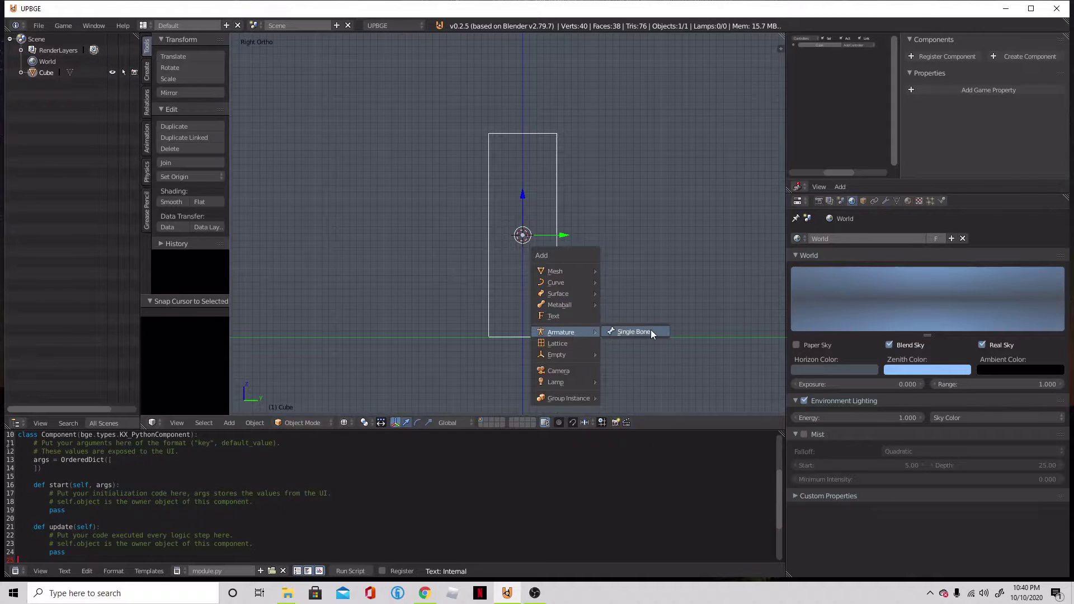
pyautogui.click(651, 333)
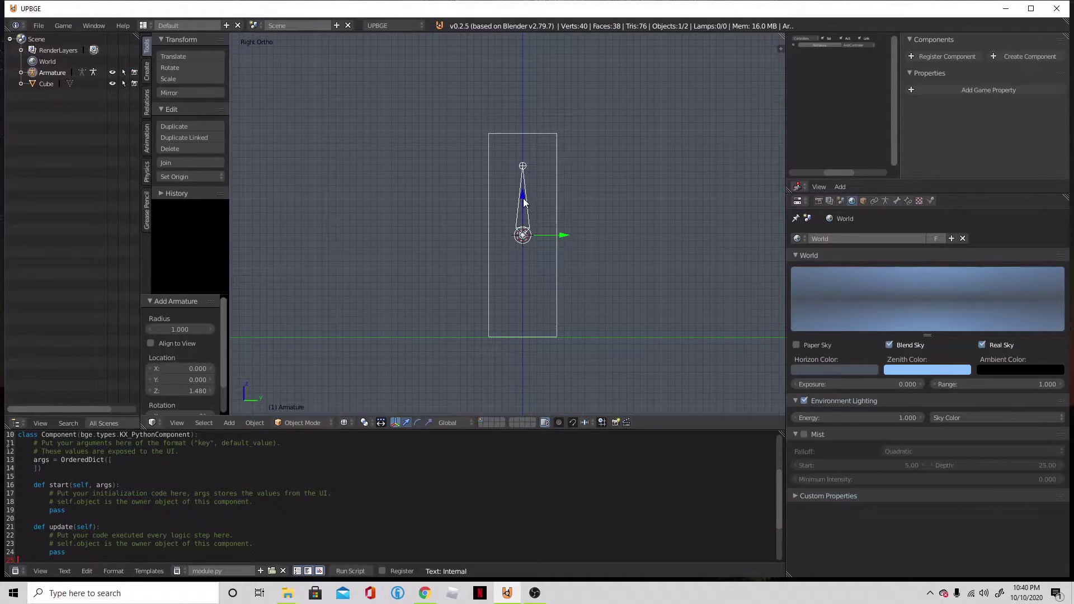
# - Move the armature down along Z to the base of the column
pyautogui.press('g')
pyautogui.press('z')
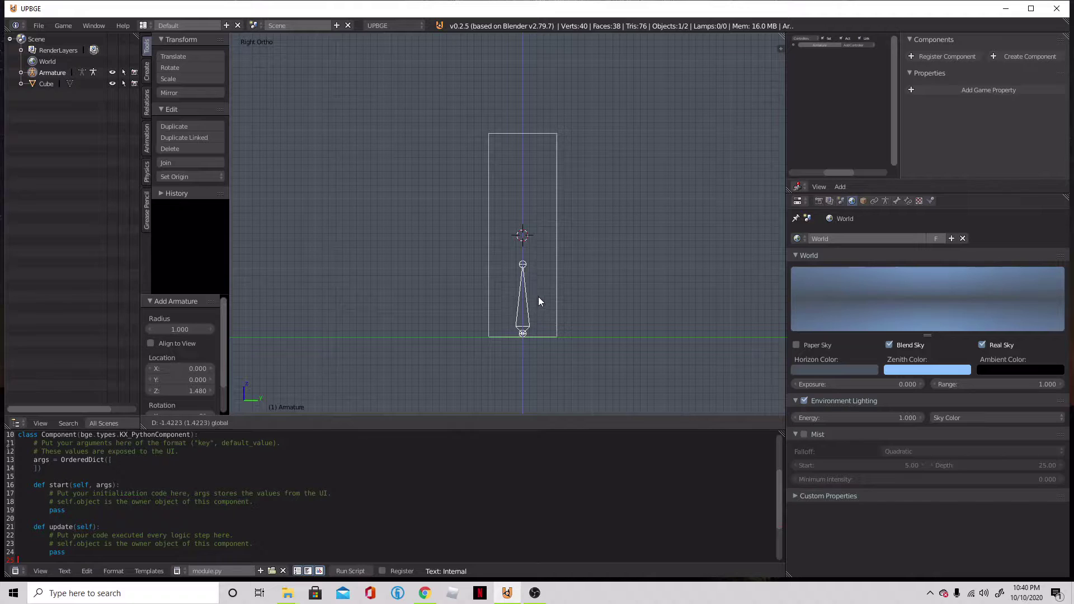
pyautogui.moveTo(537, 300); pyautogui.dragTo(538, 300)
# - Raise the bone's tip along Z in Edit Mode so the bone ends at the column's middle
pyautogui.press('Tab')
pyautogui.moveTo(523, 246); pyautogui.dragTo(528, 216)
pyautogui.click(533, 209)
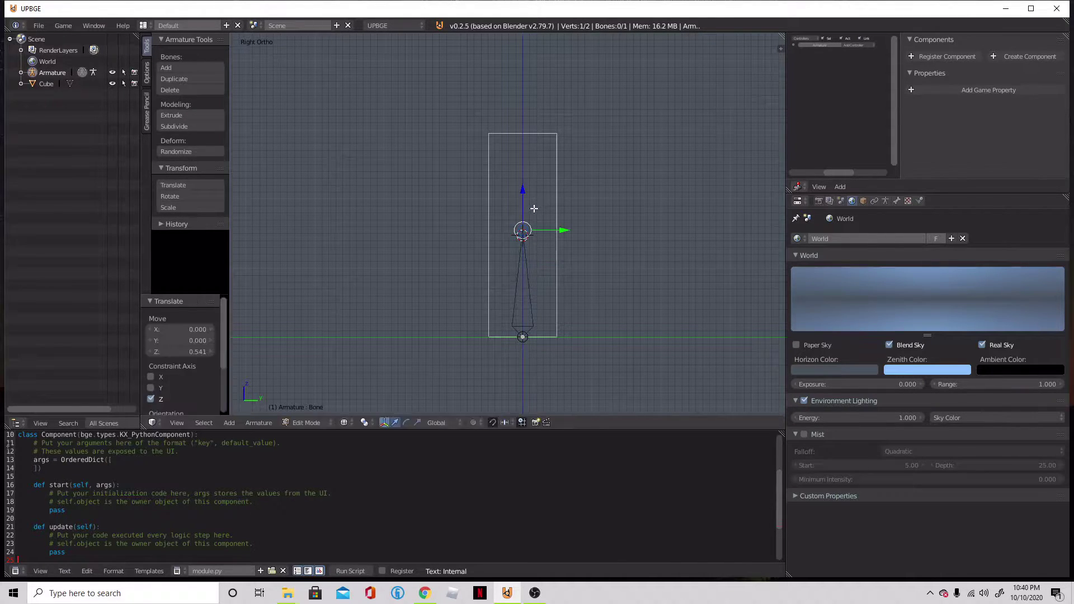
pyautogui.press('Tab')
pyautogui.press('Tab')
pyautogui.press('g')
pyautogui.press('z')
pyautogui.click(524, 204)
pyautogui.press('Tab')
# - Extrude a second bone along Z from the first bone's tip up to the top of the column
pyautogui.press('Tab')
pyautogui.rightClick(522, 233)
pyautogui.press('e')
pyautogui.press('z')
pyautogui.click(542, 108)
pyautogui.press('Tab')
# - Parent the column mesh to the armature with automatic weights
pyautogui.rightClick(545, 219)
pyautogui.keyDown('shift'); pyautogui.rightClick(522, 187); pyautogui.keyUp('shift')
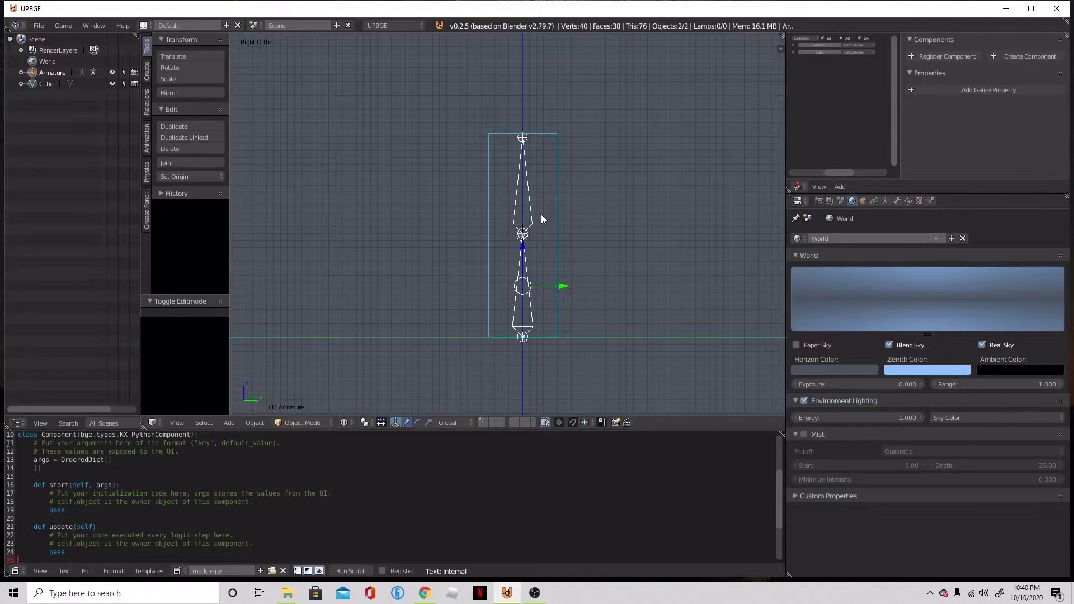
pyautogui.hotkey('ctrl', 'p')
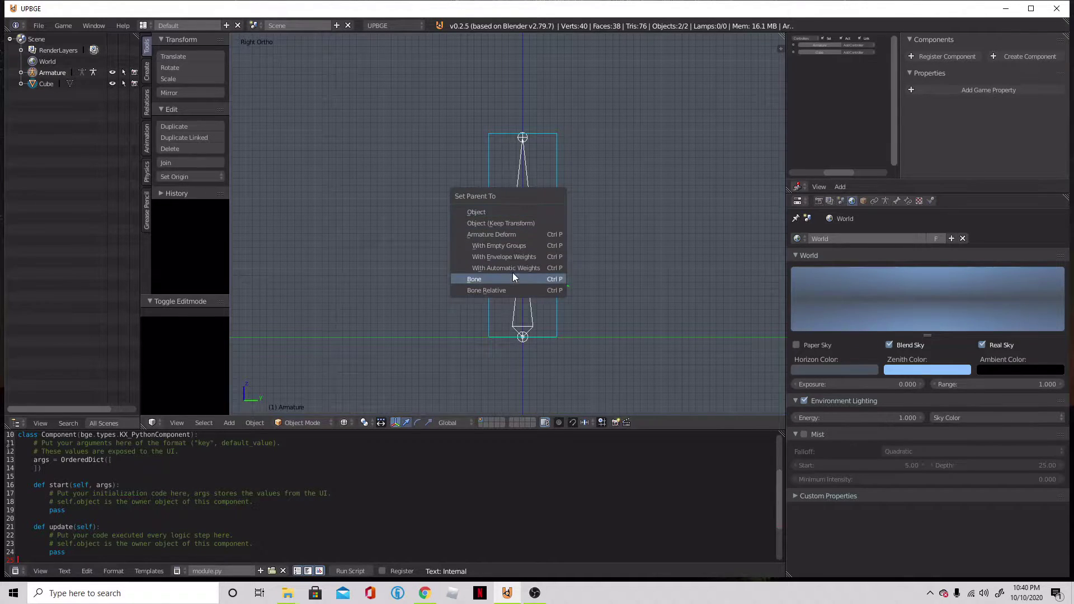
pyautogui.click(515, 268)
# - Test the mesh deformation by trial-rotating the armature's bones in Pose Mode, without keeping the rotations
pyautogui.rightClick(534, 219)
pyautogui.click(307, 422)
pyautogui.click(316, 381)
pyautogui.rightClick(515, 221)
pyautogui.press('r')
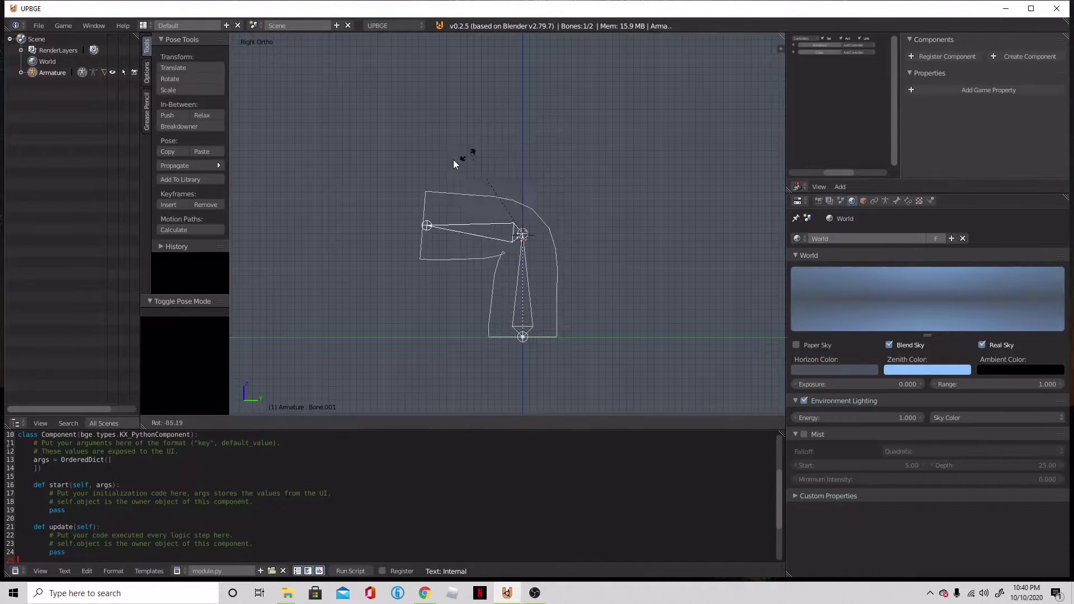
pyautogui.rightClick(521, 317)
pyautogui.press('r')
pyautogui.rightClick(462, 211)
pyautogui.press('r')
pyautogui.rightClick(553, 301)
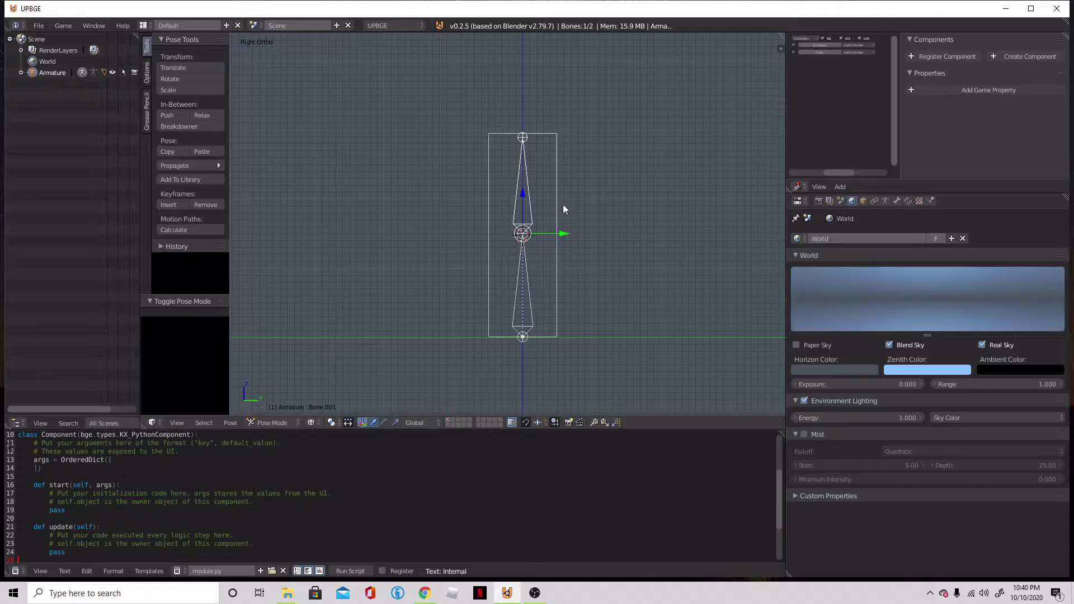
pyautogui.hotkey('ctrl', 'Tab')
# - Snap the 3D cursor to the column and add a new cube there, scaled down to slightly wider than the column
pyautogui.rightClick(560, 275)
pyautogui.hotkey('shift', 's')
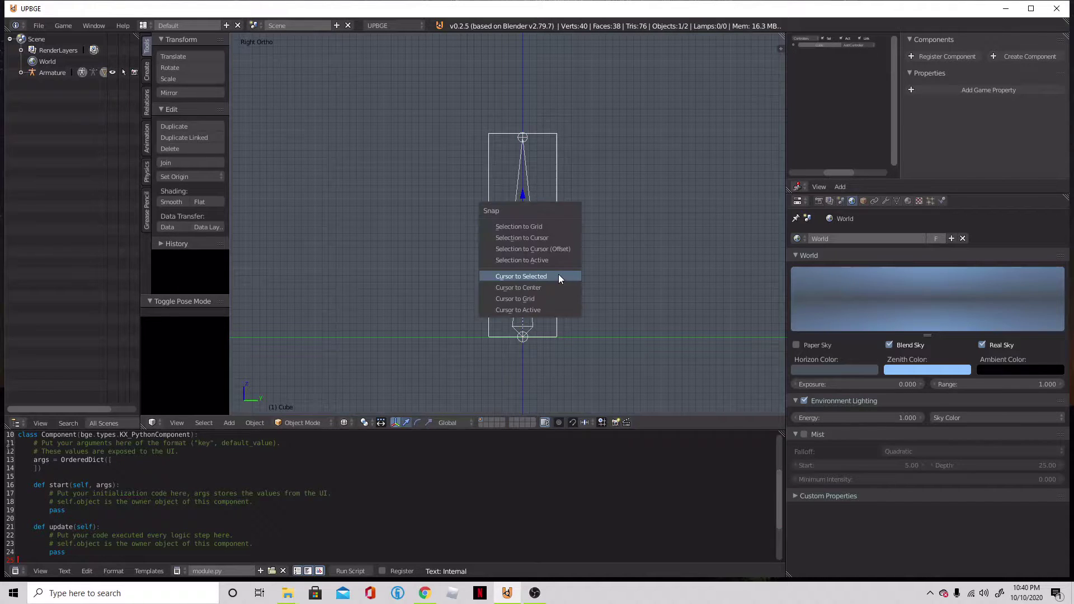
pyautogui.click(558, 274)
pyautogui.hotkey('shift', 'a')
pyautogui.moveTo(551, 211)
pyautogui.click(609, 225)
pyautogui.press('s')
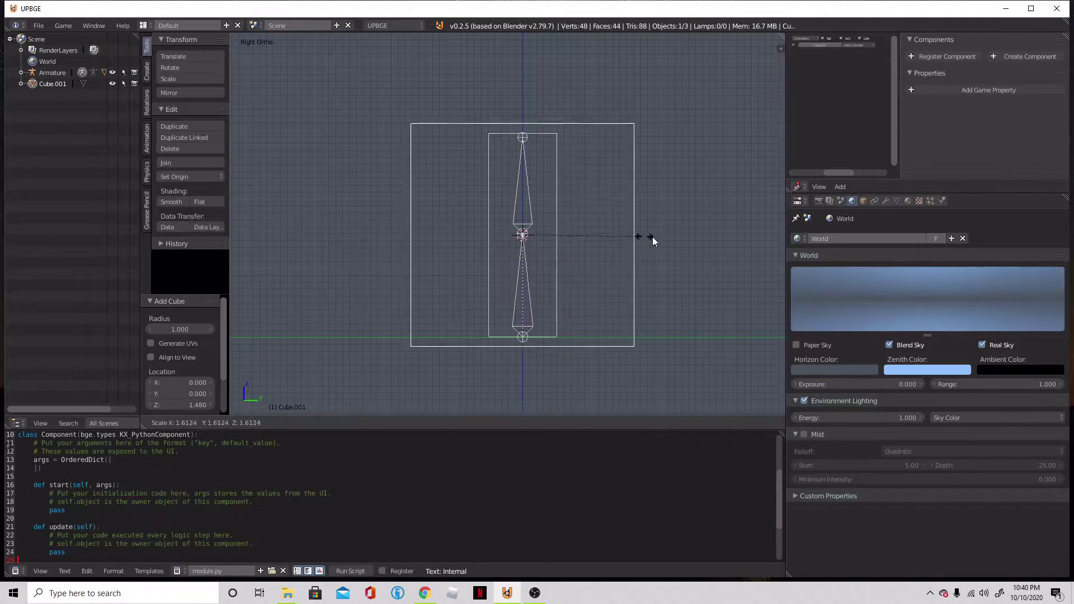
pyautogui.click(566, 234)
# - Move the new cube down and stretch it along Z so it encloses the lower bone's half of the column
pyautogui.moveTo(529, 212); pyautogui.dragTo(531, 251)
pyautogui.press('s')
pyautogui.press('z')
pyautogui.click(547, 245)
pyautogui.press('s')
pyautogui.press('z')
pyautogui.click(588, 253)
pyautogui.moveTo(523, 246); pyautogui.dragTo(527, 256)
# - Duplicate the lower box and move the copy up about 1.592 along Z around the upper bone
pyautogui.hotkey('shift', 'd')
pyautogui.press('z')
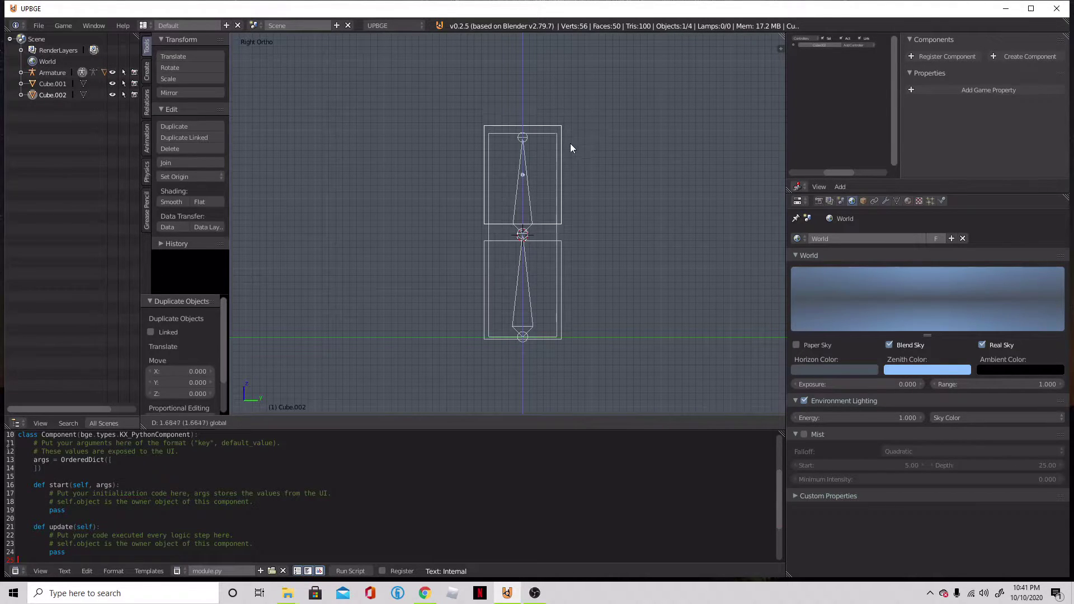
pyautogui.click(572, 148)
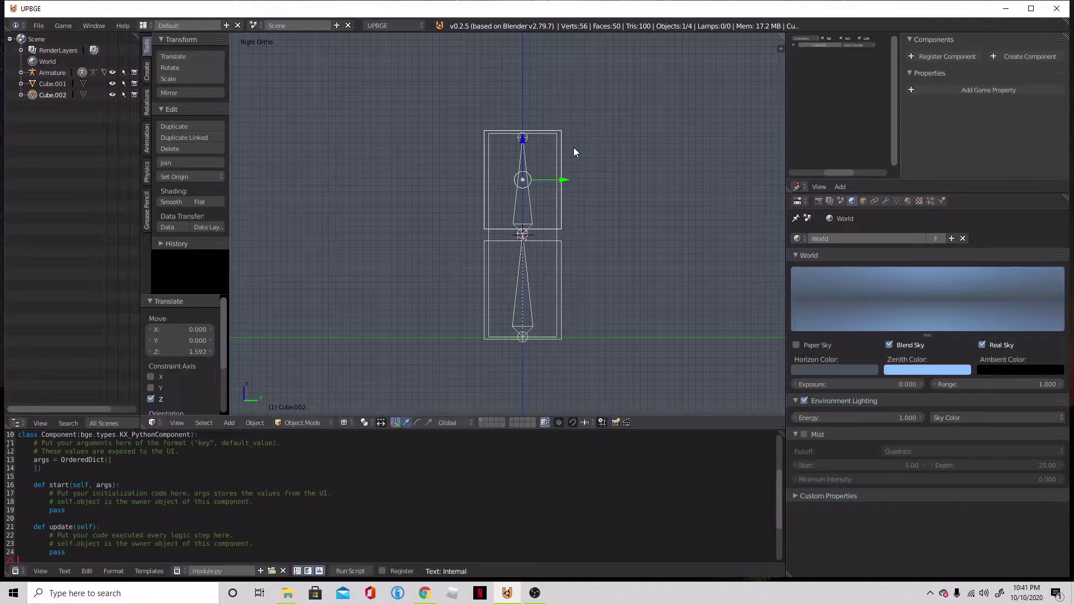
# - Scale the lower box by about 0.966 along Z and shift it down about 0.016
pyautogui.rightClick(567, 245)
pyautogui.press('s')
pyautogui.press('z')
pyautogui.click(576, 246)
pyautogui.click(576, 246)
pyautogui.rightClick(560, 220)
pyautogui.rightClick(560, 241)
pyautogui.press('s')
pyautogui.press('z')
pyautogui.click(556, 247)
pyautogui.moveTo(523, 250); pyautogui.dragTo(523, 253)
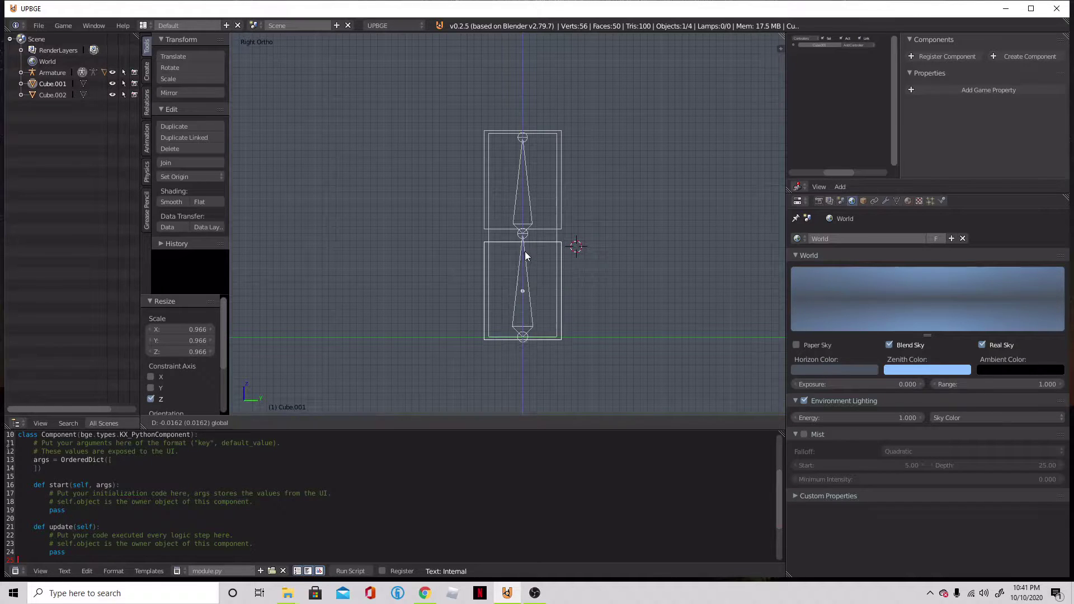
pyautogui.click(525, 251)
# - Set the upper box's physics type to Rigid Body and enable its collision bounds with the Box shape
pyautogui.rightClick(557, 209)
pyautogui.rightClick(562, 184)
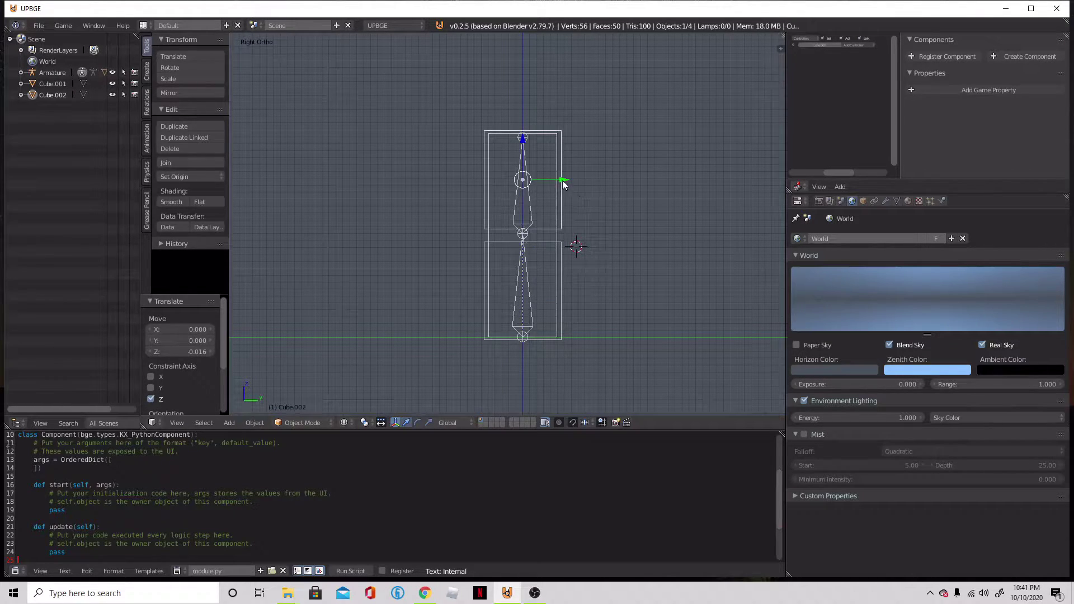
pyautogui.click(909, 200)
pyautogui.click(906, 253)
pyautogui.press('r')
pyautogui.press('g')
pyautogui.click(571, 261)
pyautogui.hotkey('ctrl', 'z')
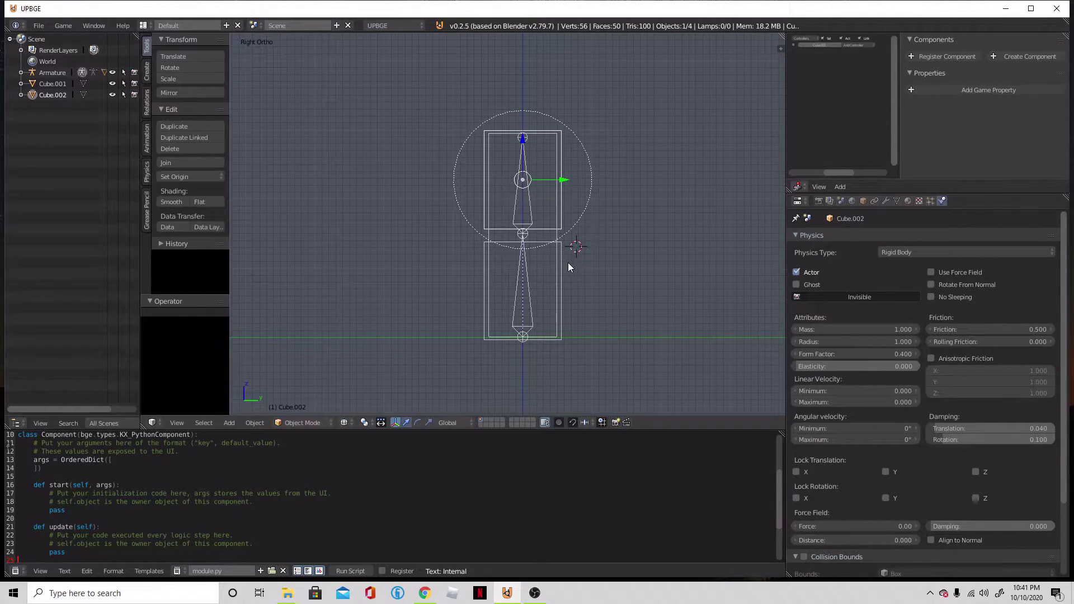
pyautogui.scroll(-4, 936, 386)
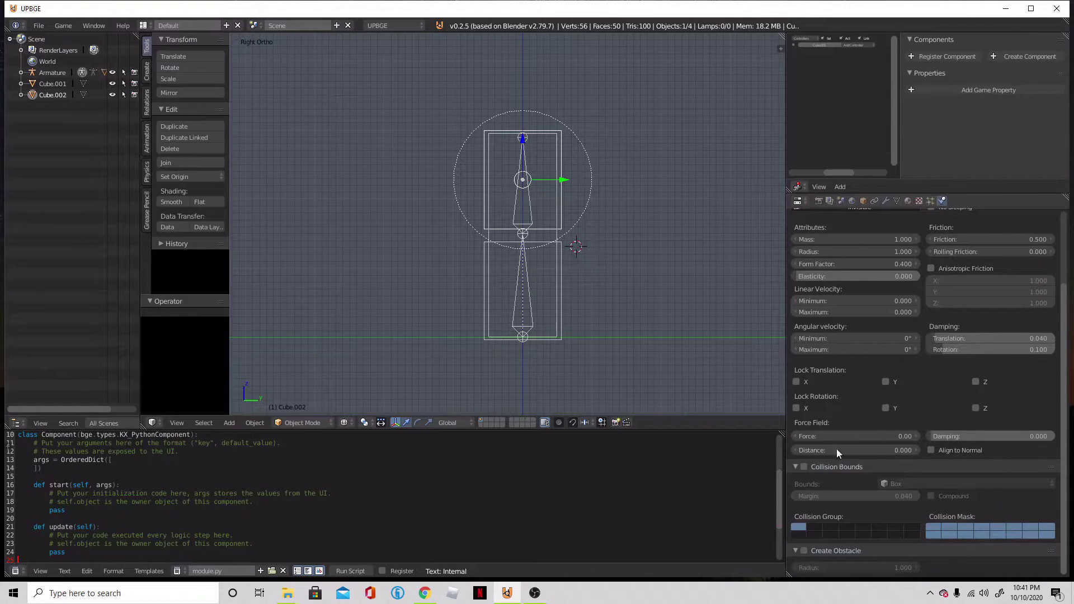
pyautogui.click(804, 467)
pyautogui.scroll(1, 875, 311)
pyautogui.scroll(3, 874, 306)
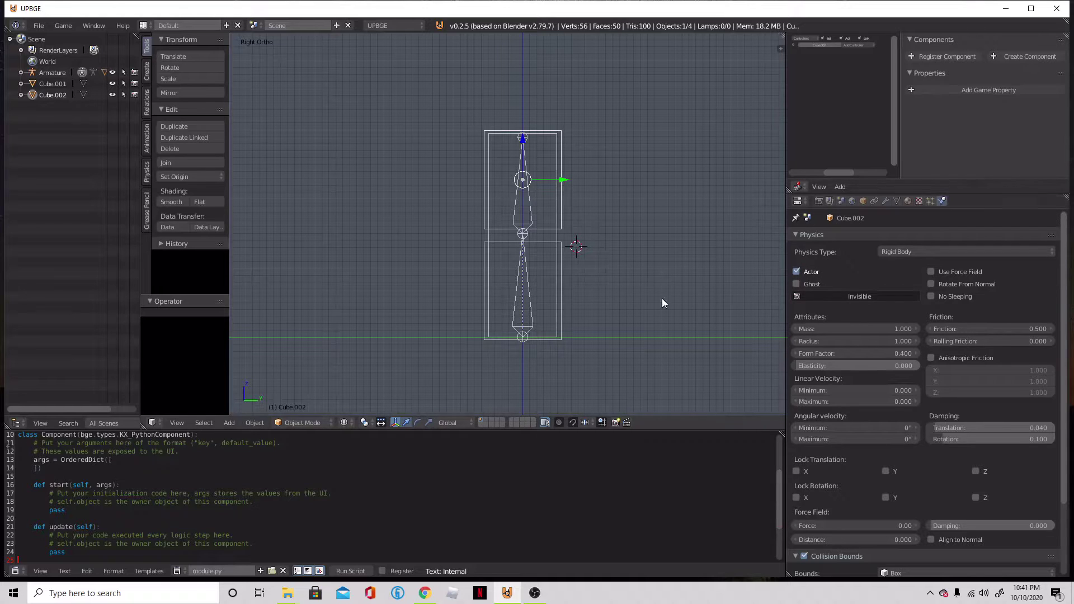
# - Copy the upper box's game physics properties to the lower box and test-run the game
pyautogui.rightClick(568, 239)
pyautogui.keyDown('shift'); pyautogui.rightClick(568, 215); pyautogui.keyUp('shift')
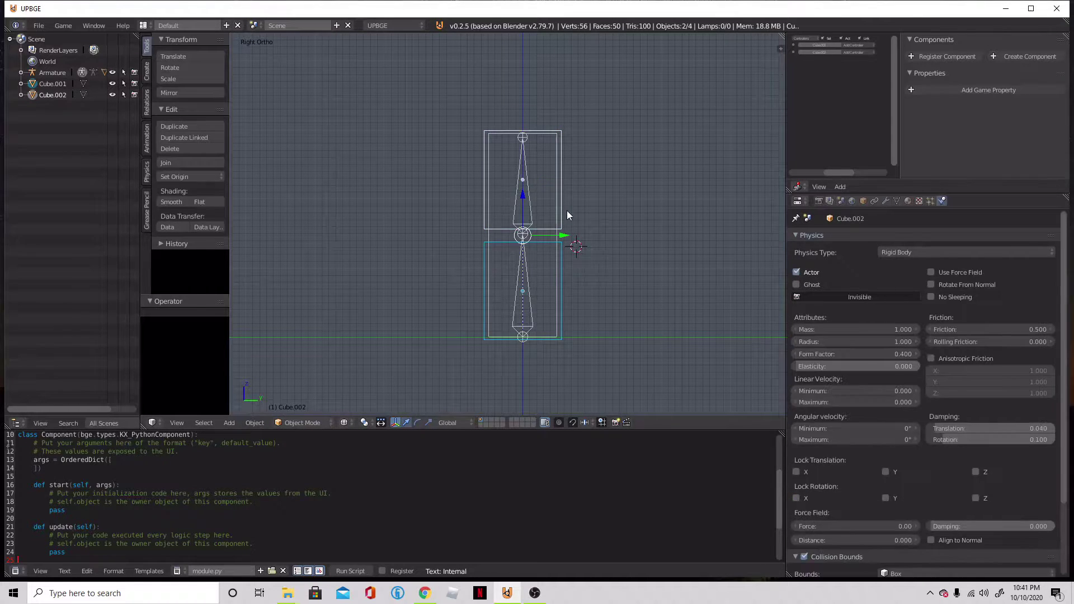
pyautogui.press('space')
pyautogui.write('copy')
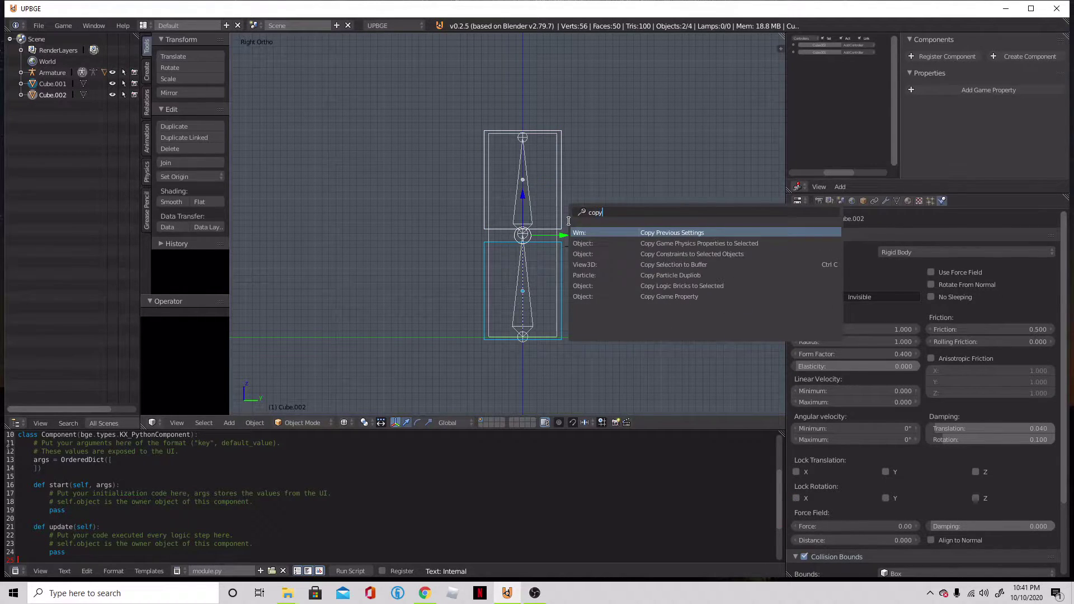
pyautogui.click(671, 244)
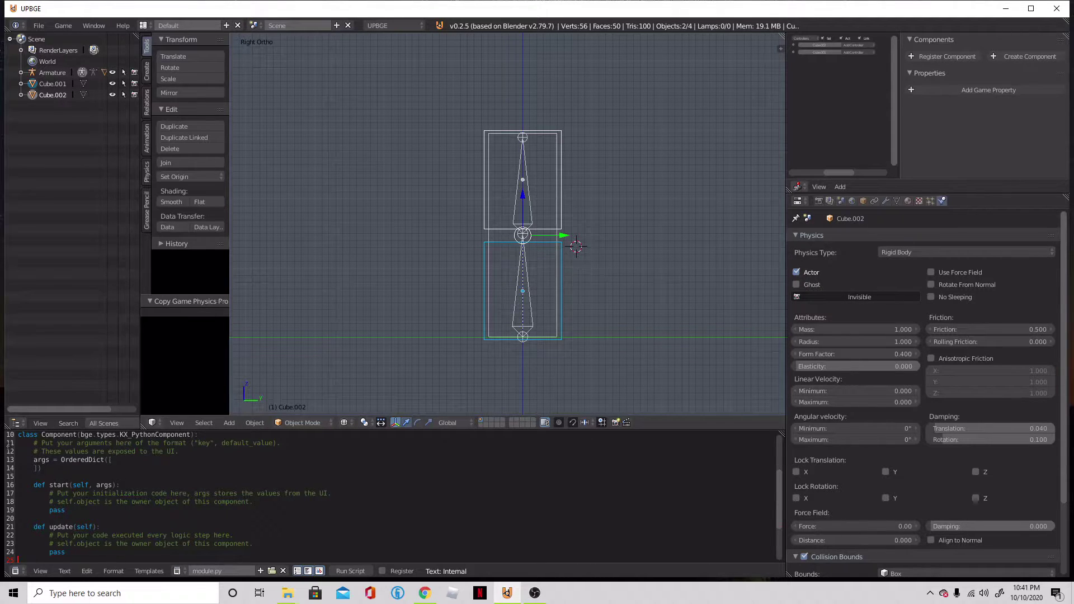
pyautogui.press('p')
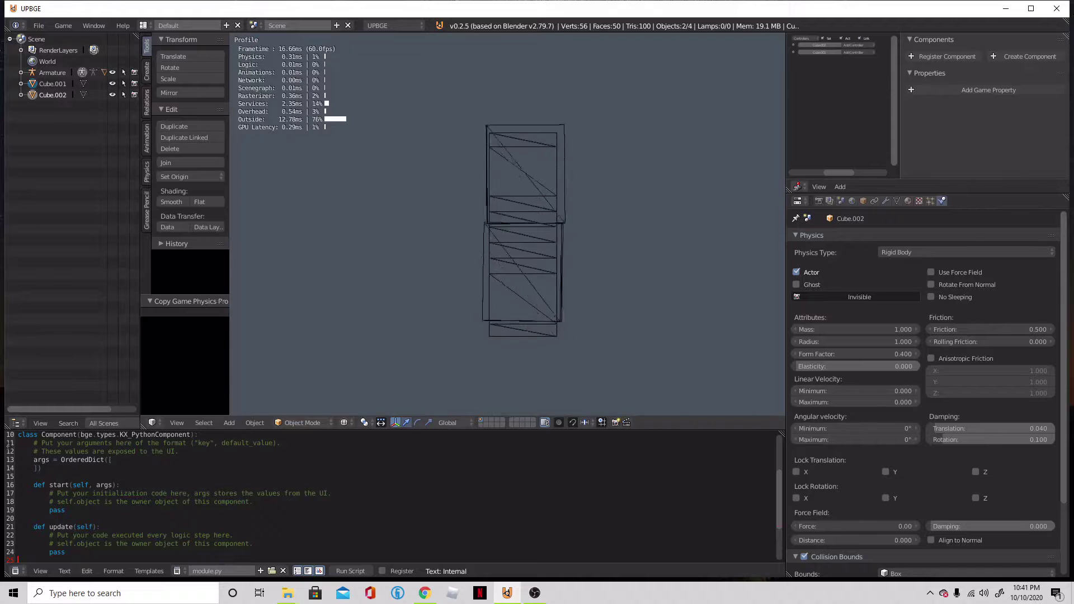
pyautogui.press('Escape')
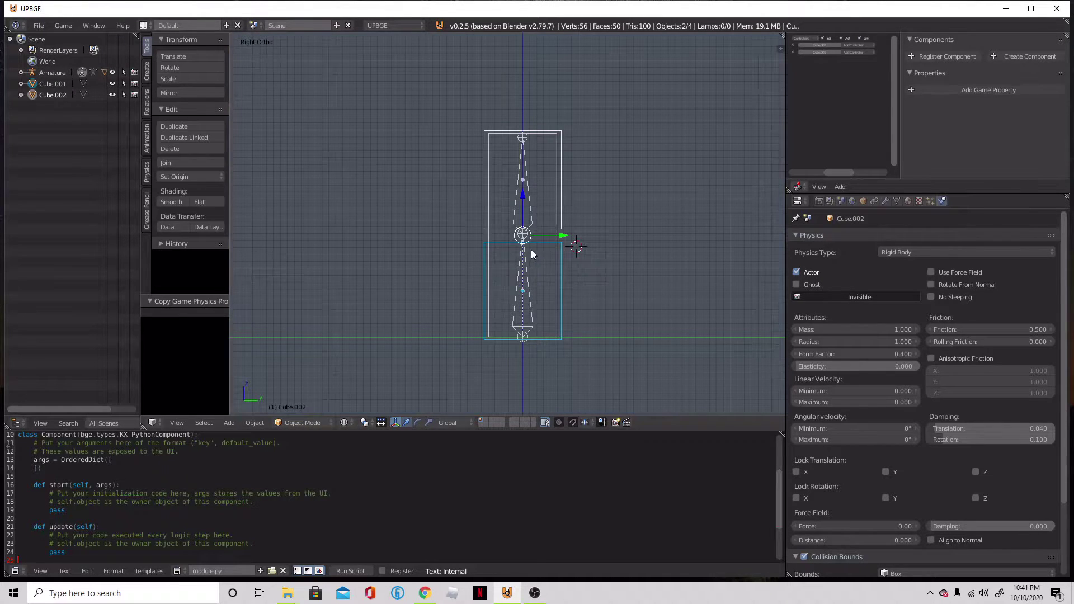
# - Set the column mesh's physics type to No Collision
pyautogui.click(563, 240)
pyautogui.rightClick(562, 248)
pyautogui.click(942, 248)
pyautogui.click(919, 233)
# - Save the file as "ragdoll stuff video.blend" in the blender rigs folder and test-run the game
pyautogui.hotkey('ctrl', 's')
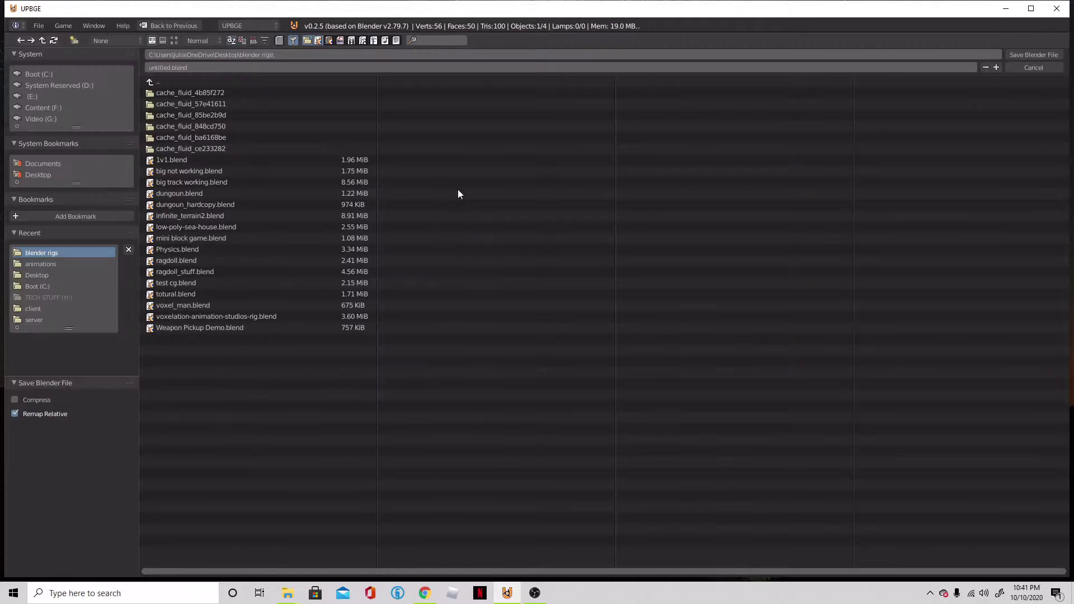
pyautogui.click(171, 25)
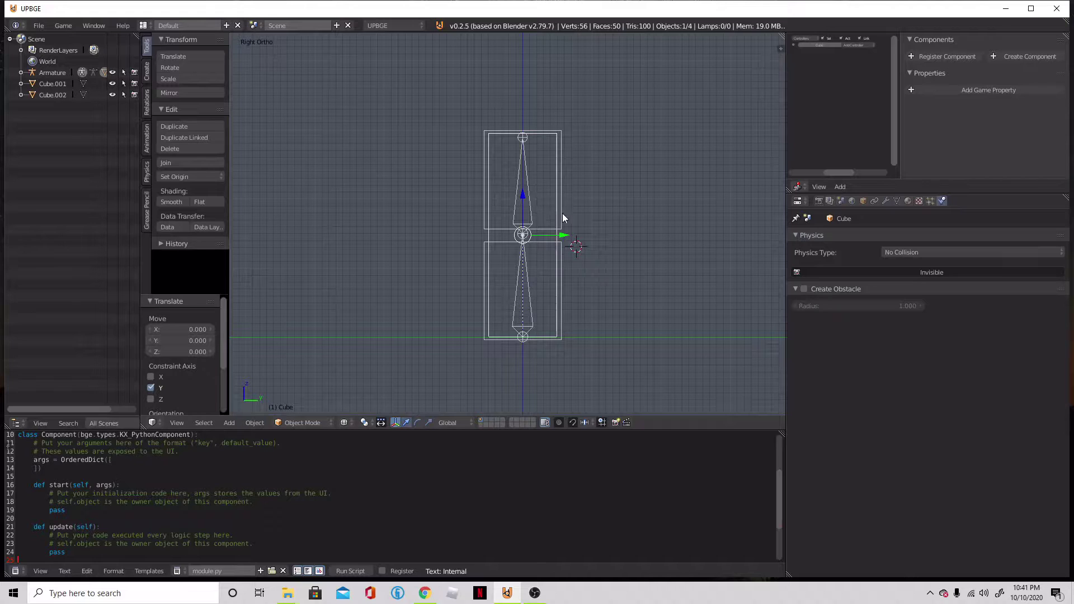
pyautogui.hotkey('ctrl', 's')
pyautogui.write('ragdoll stuff video')
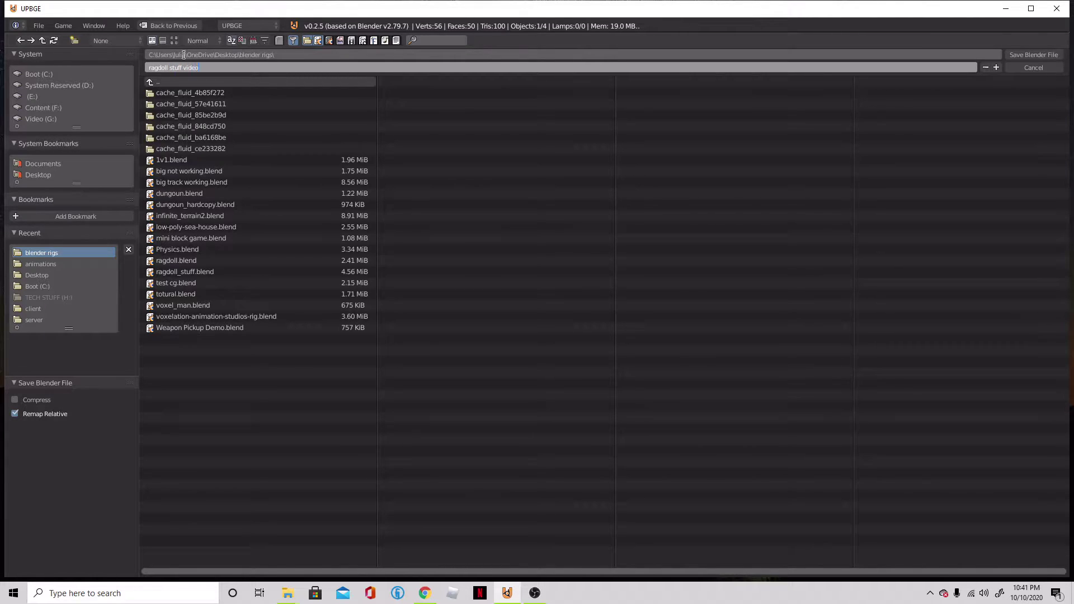
pyautogui.doubleClick(50, 275)
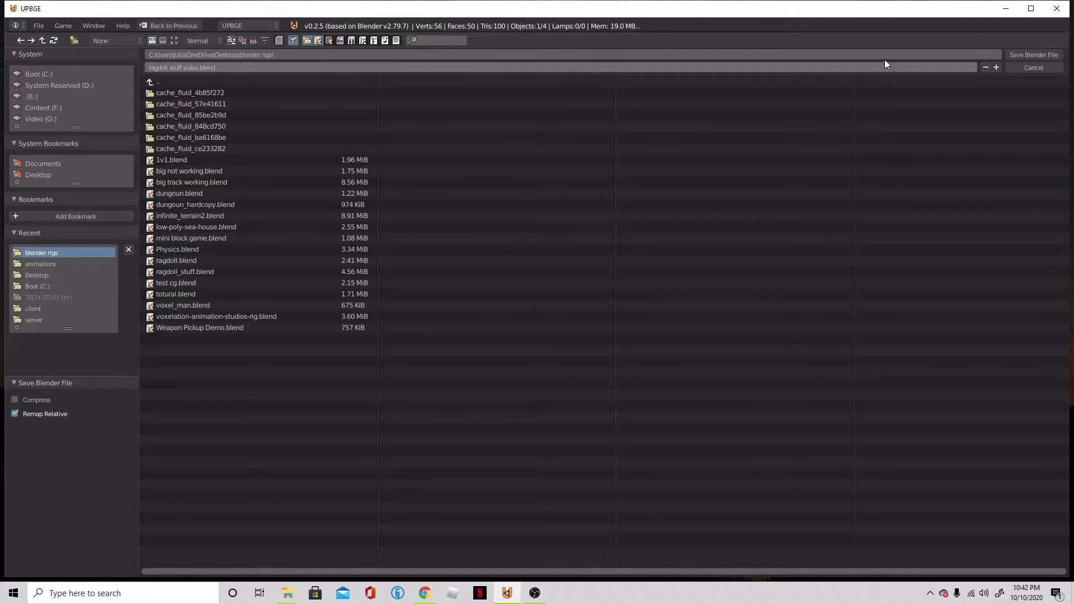
pyautogui.click(1034, 55)
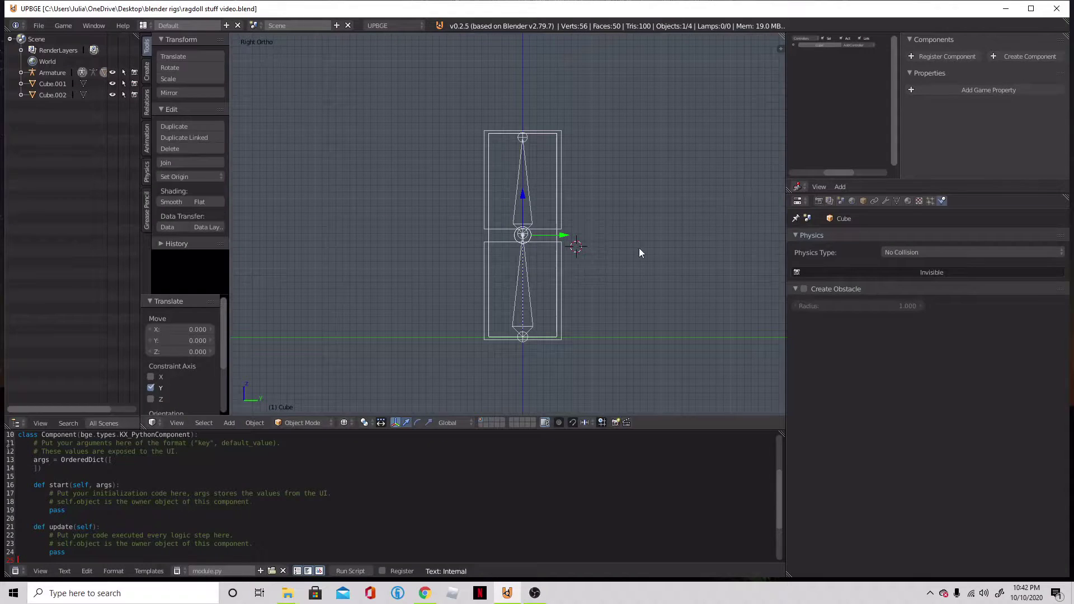
pyautogui.press('p')
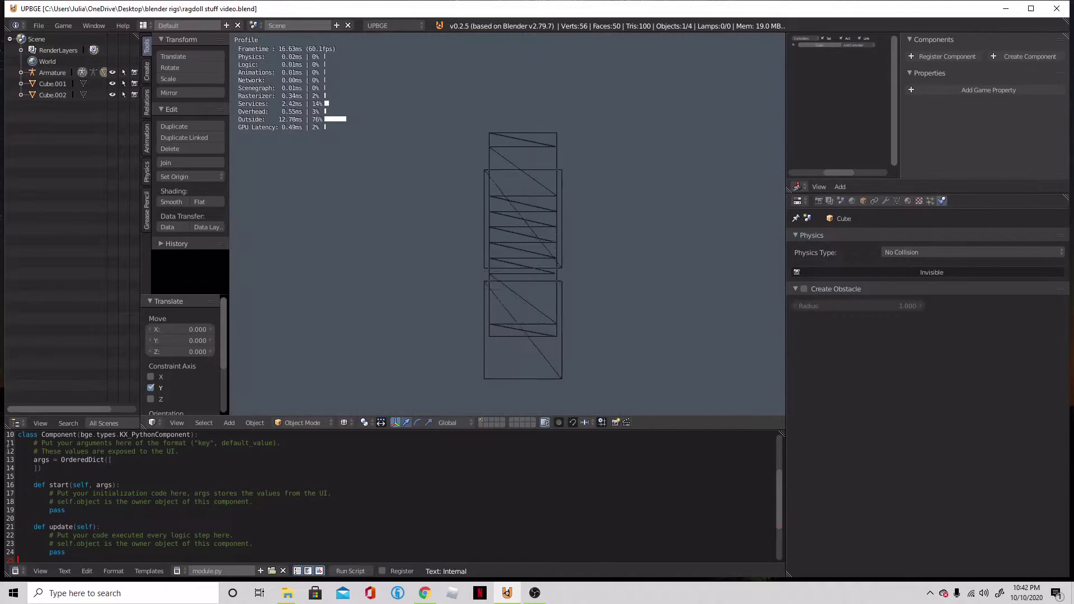
pyautogui.press('Escape')
# - Snap the 3D cursor to the scene center and add a mesh plane there
pyautogui.click(528, 374)
pyautogui.hotkey('shift', 'a')
pyautogui.press('Escape')
pyautogui.hotkey('shift', 'a')
pyautogui.press('Escape')
pyautogui.hotkey('shift', 's')
pyautogui.click(488, 337)
pyautogui.hotkey('shift', 'a')
pyautogui.moveTo(492, 337)
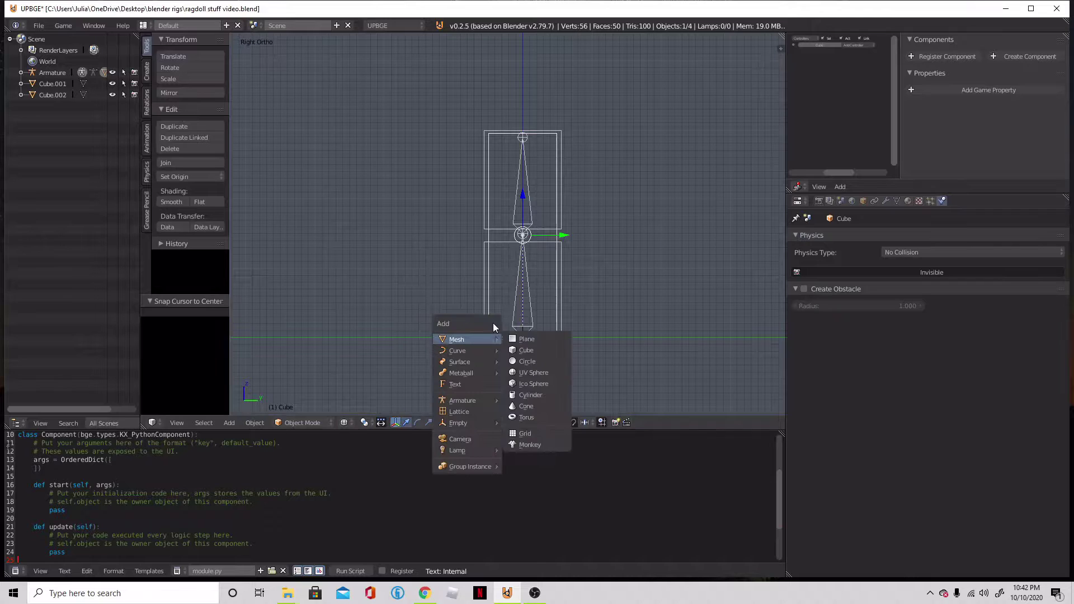
pyautogui.click(534, 344)
# - Scale the plane up into a wide floor and move it down about 0.218 along Z beneath the boxes
pyautogui.press('s')
pyautogui.click(238, 340)
pyautogui.press('g')
pyautogui.press('z')
pyautogui.click(482, 348)
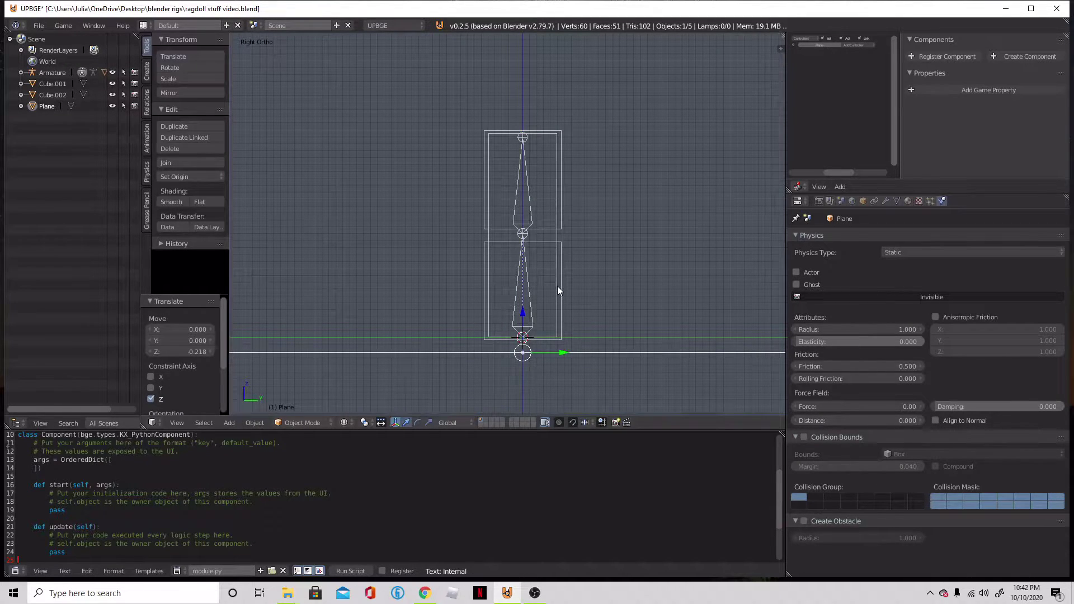
# - Run the game to check how the rigid-body boxes behave on the floor plane, and stop it
pyautogui.press('p')
pyautogui.press('Escape')
pyautogui.press('w')
pyautogui.press('Escape')
# - Try a Rigid Body Joint constraint with the upper box as target on the lower box, and remove the constraint
pyautogui.rightClick(566, 255)
pyautogui.click(878, 199)
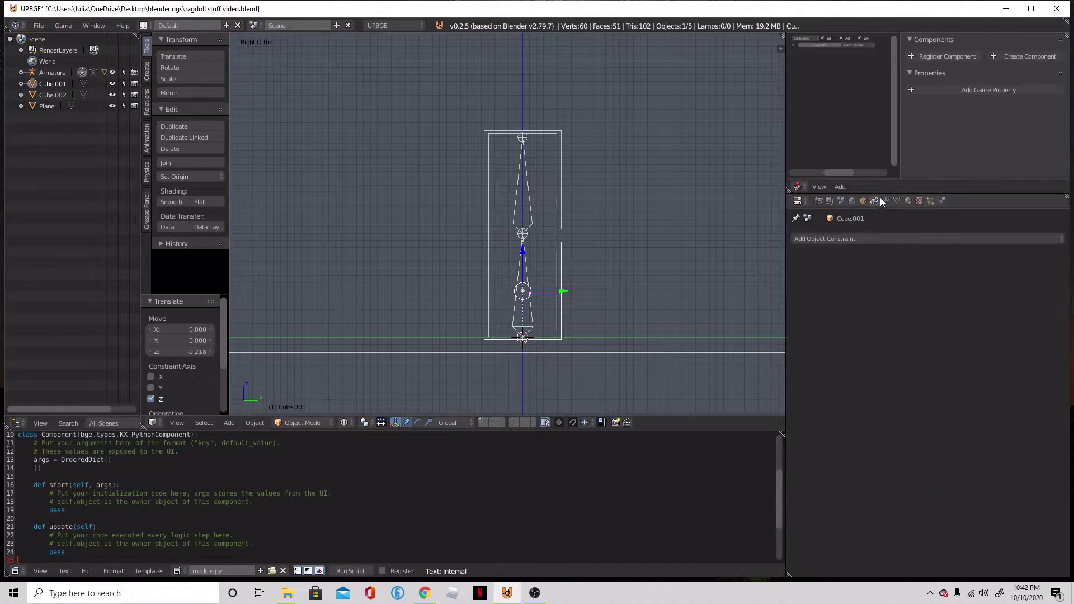
pyautogui.click(931, 238)
pyautogui.click(1042, 327)
pyautogui.click(1057, 277)
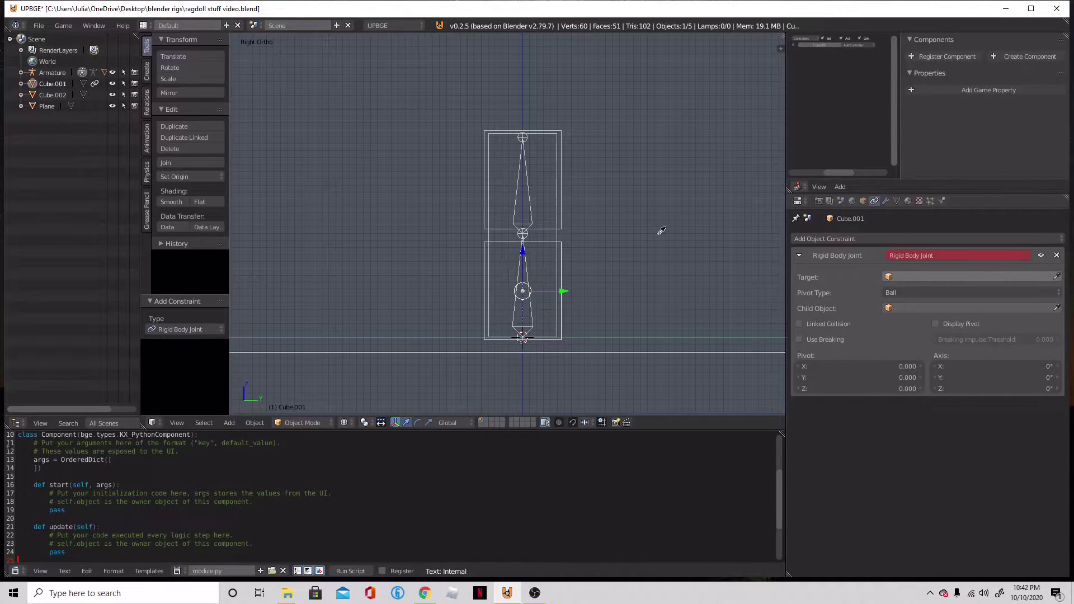
pyautogui.rightClick(572, 213)
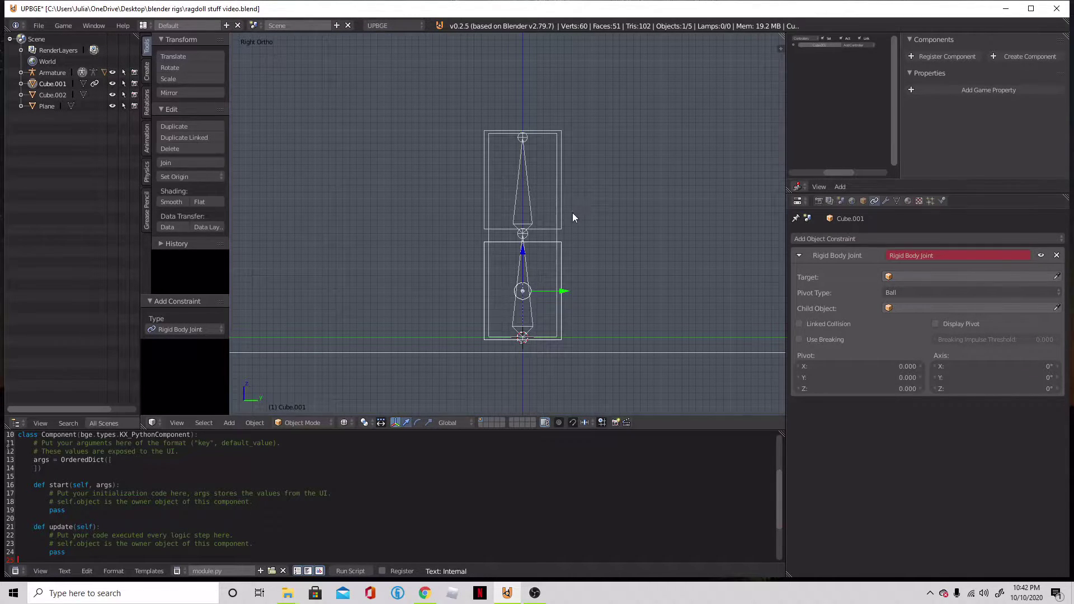
pyautogui.rightClick(566, 217)
pyautogui.rightClick(559, 268)
pyautogui.rightClick(566, 279)
pyautogui.click(1055, 255)
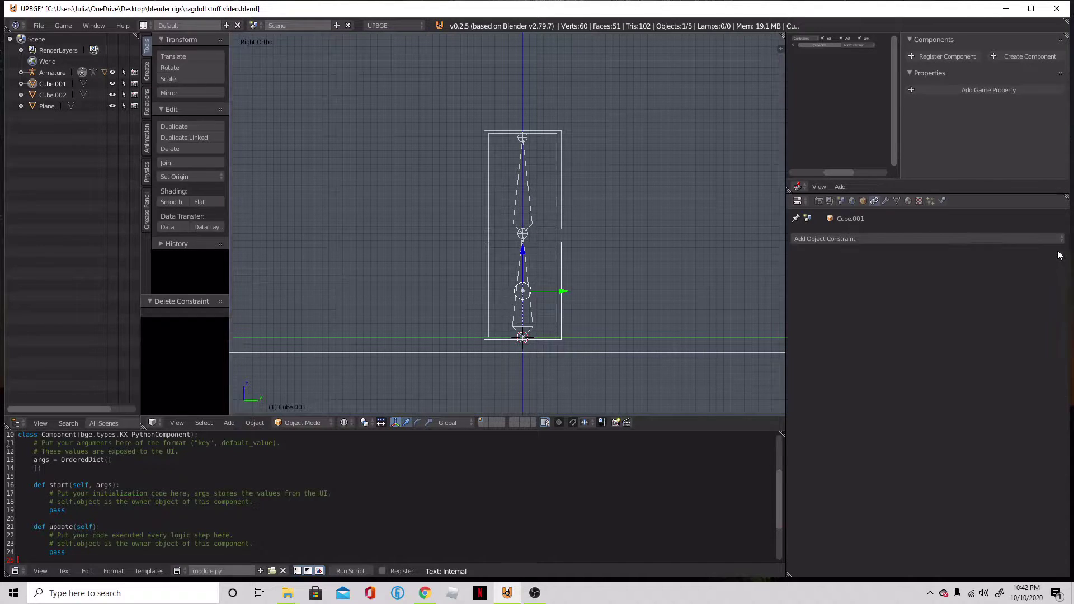
# - Add a Rigid Body Joint constraint to the upper box with the lower box as its target
pyautogui.rightClick(565, 207)
pyautogui.click(913, 239)
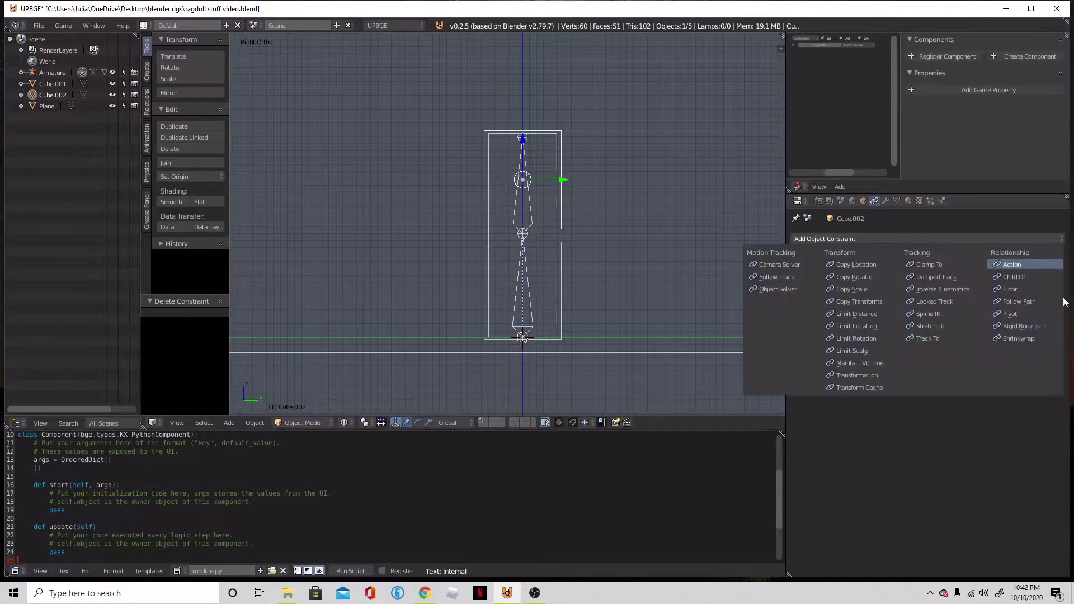
pyautogui.click(1004, 325)
pyautogui.click(1056, 278)
pyautogui.click(562, 266)
# - Rename the lower box object to "b" and the upper box object to "t"
pyautogui.rightClick(561, 270)
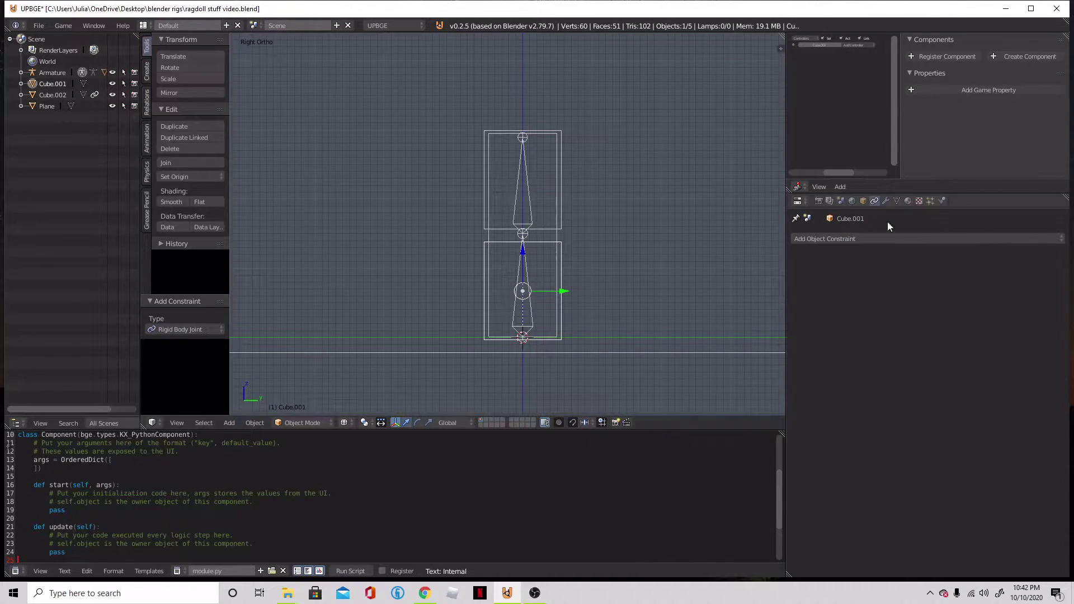
pyautogui.click(863, 200)
pyautogui.click(847, 239)
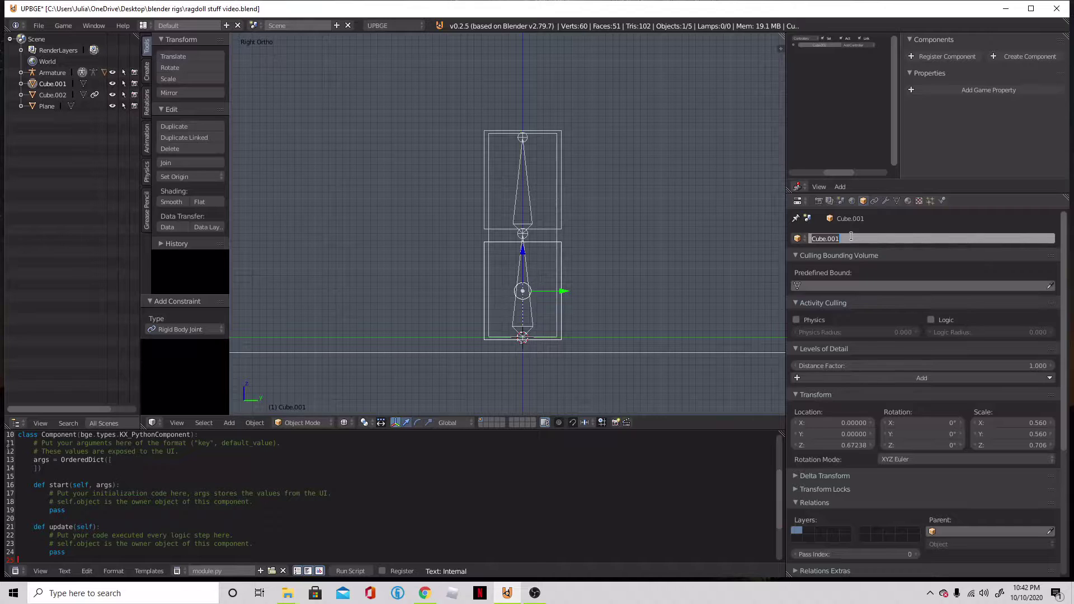
pyautogui.press('Return')
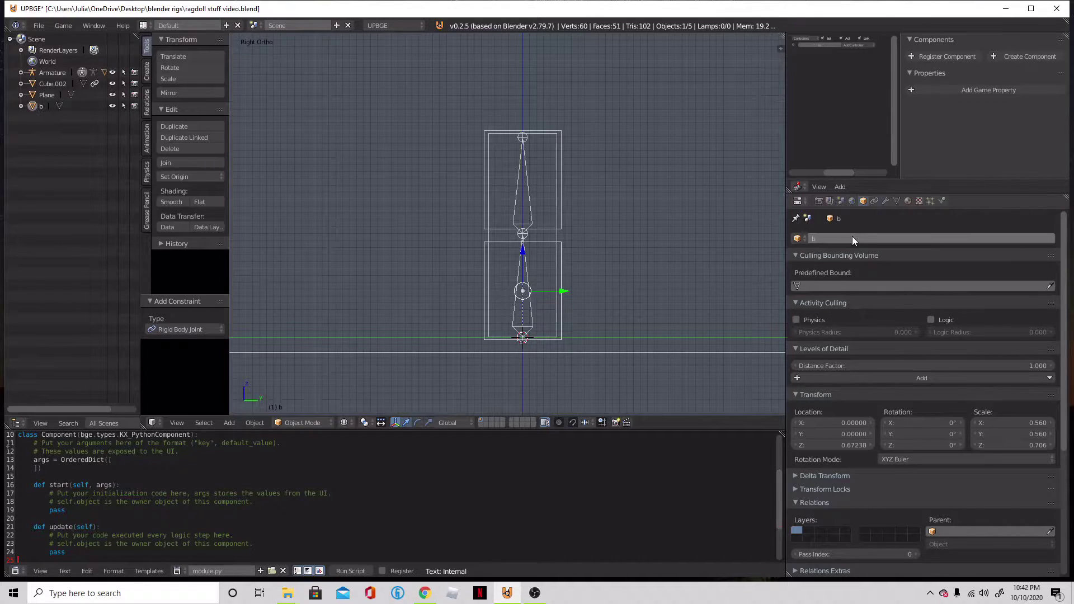
pyautogui.rightClick(569, 200)
pyautogui.click(858, 240)
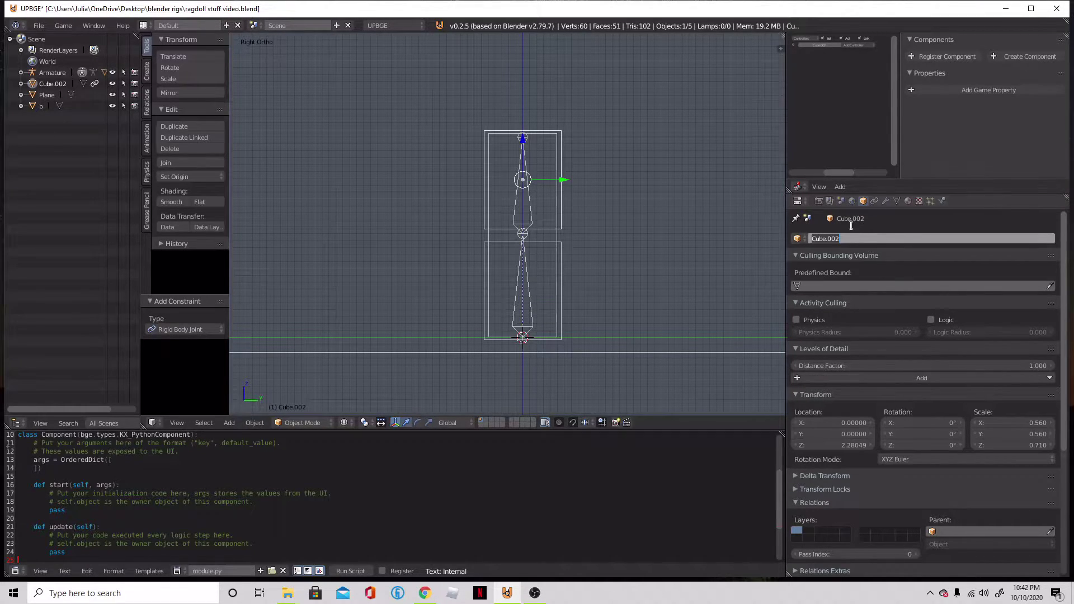
pyautogui.write('t')
pyautogui.press('Return')
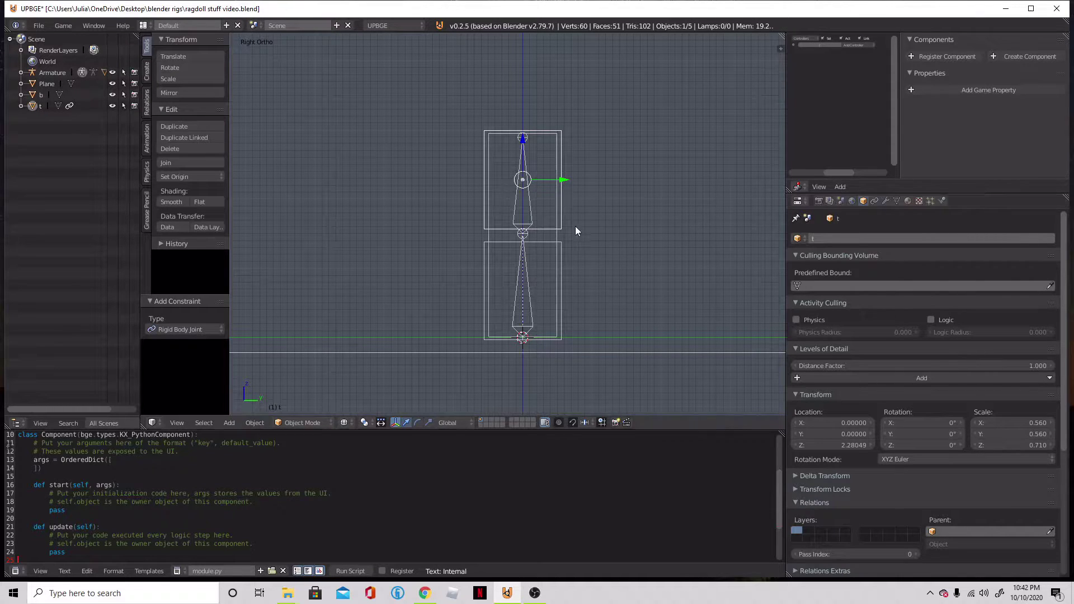
# - Rename the armature's lower bone to "b" and its upper bone to "t" in Edit Mode
pyautogui.rightClick(526, 296)
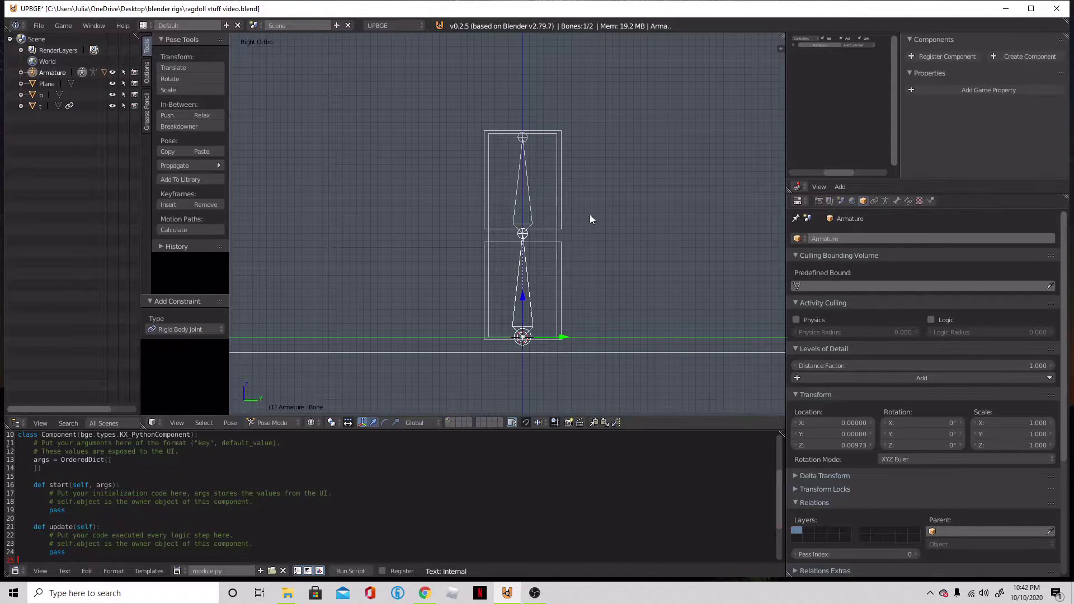
pyautogui.press('Tab')
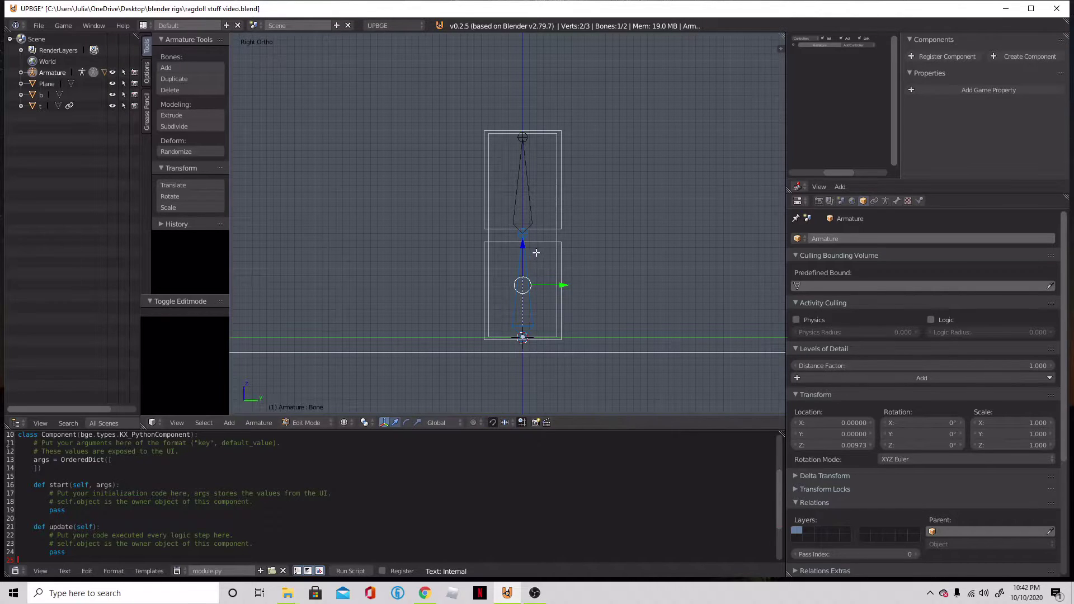
pyautogui.click(897, 201)
pyautogui.click(831, 240)
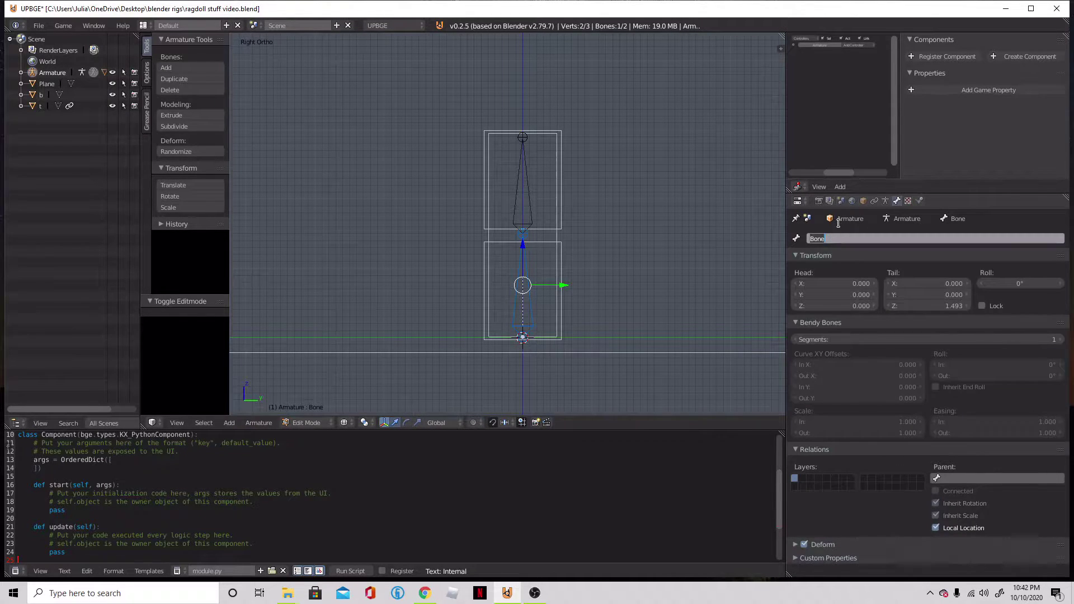
pyautogui.write('b')
pyautogui.press('Return')
pyautogui.rightClick(528, 203)
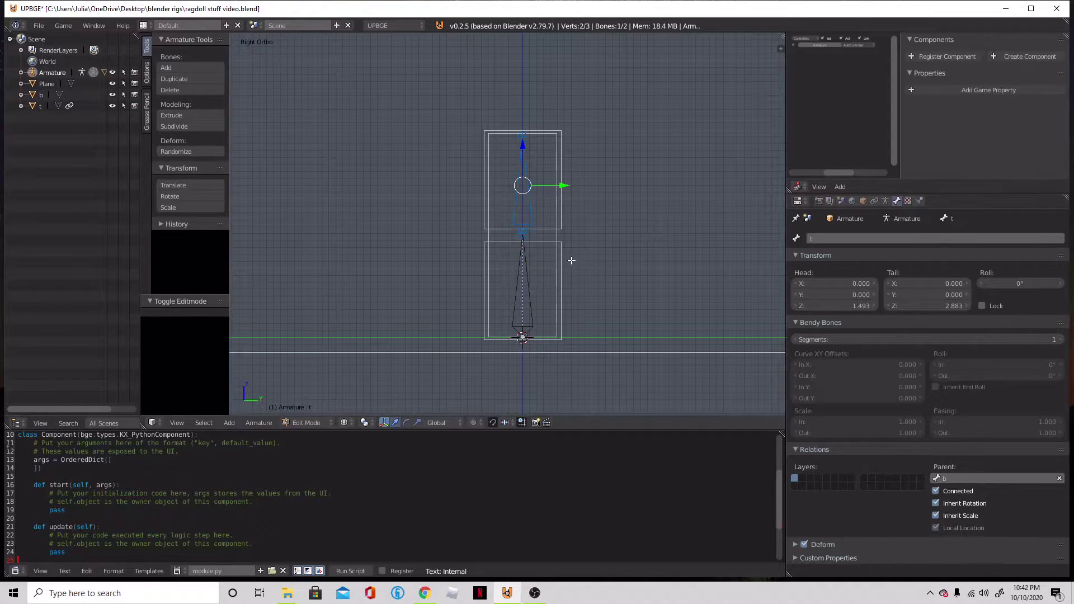
pyautogui.press('Tab')
# - Rename the column mesh object to "arm"
pyautogui.rightClick(551, 242)
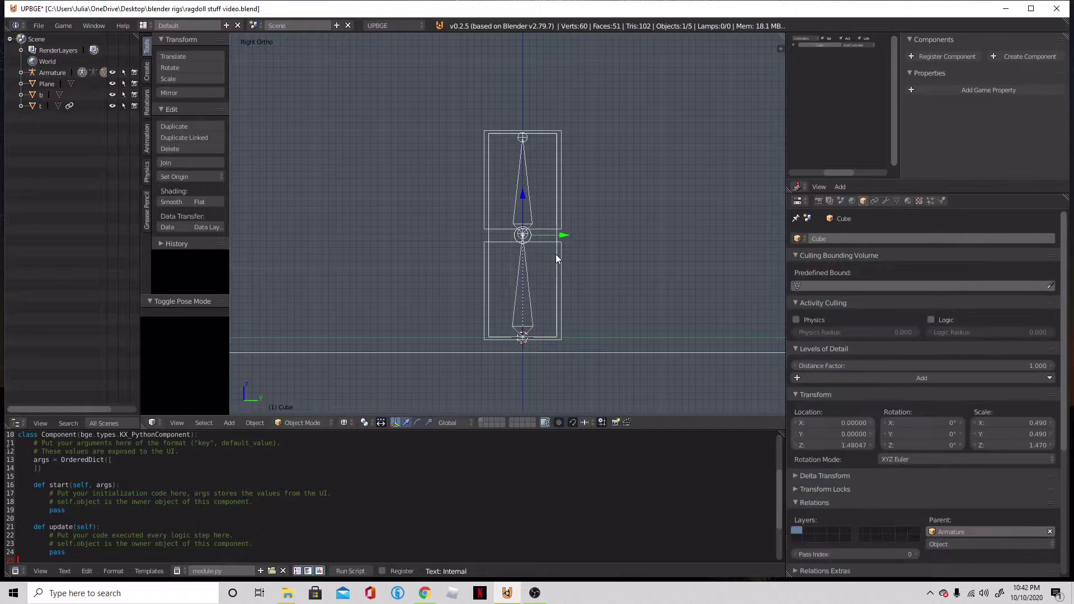
pyautogui.click(837, 239)
pyautogui.write('arm')
pyautogui.press('Return')
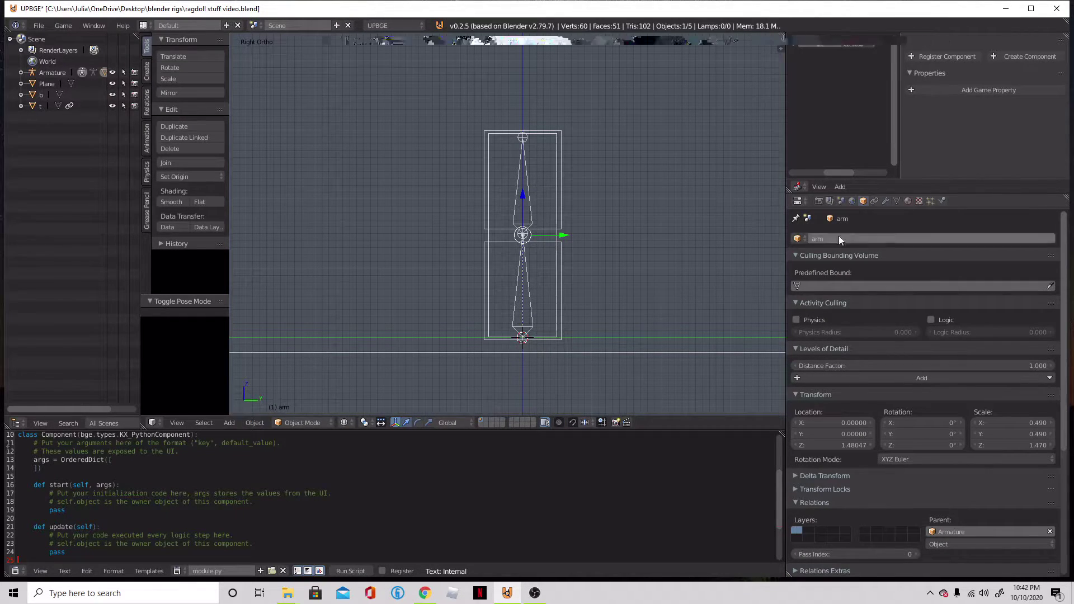
# - Select the armature bones, the lower box and the column mesh in turn to review their names
pyautogui.rightClick(529, 294)
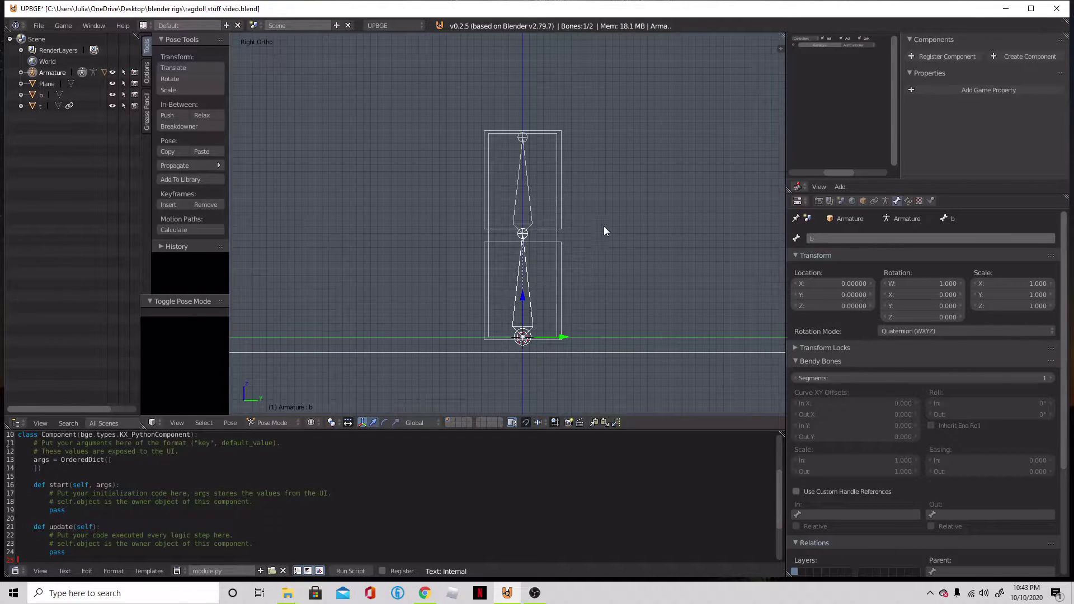
pyautogui.rightClick(555, 234)
pyautogui.moveTo(488, 295); pyautogui.dragTo(484, 294, button='right')
pyautogui.rightClick(485, 295)
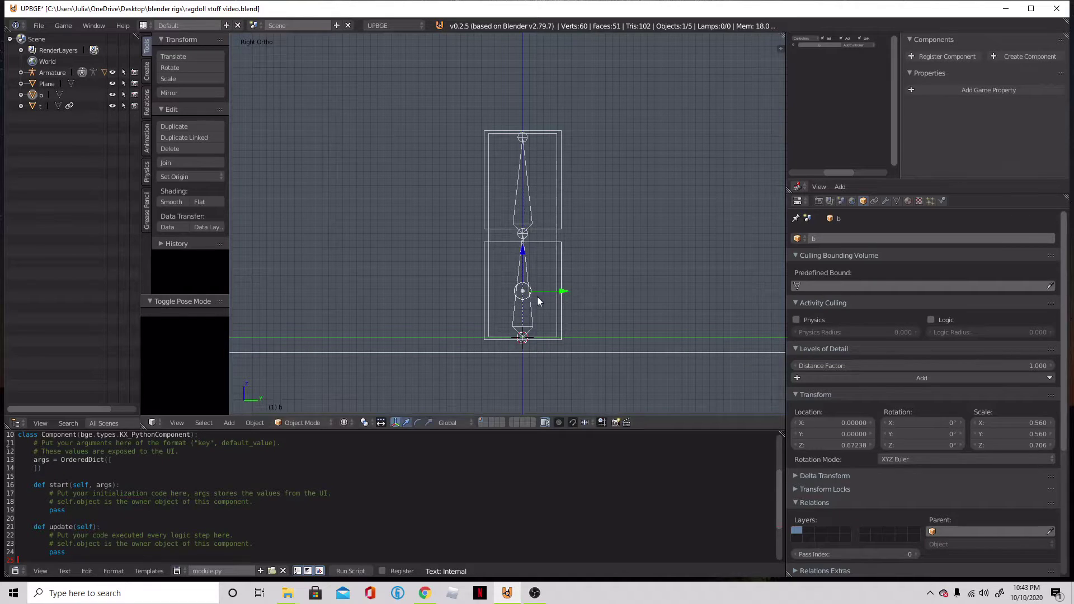
pyautogui.rightClick(527, 211)
pyautogui.rightClick(516, 273)
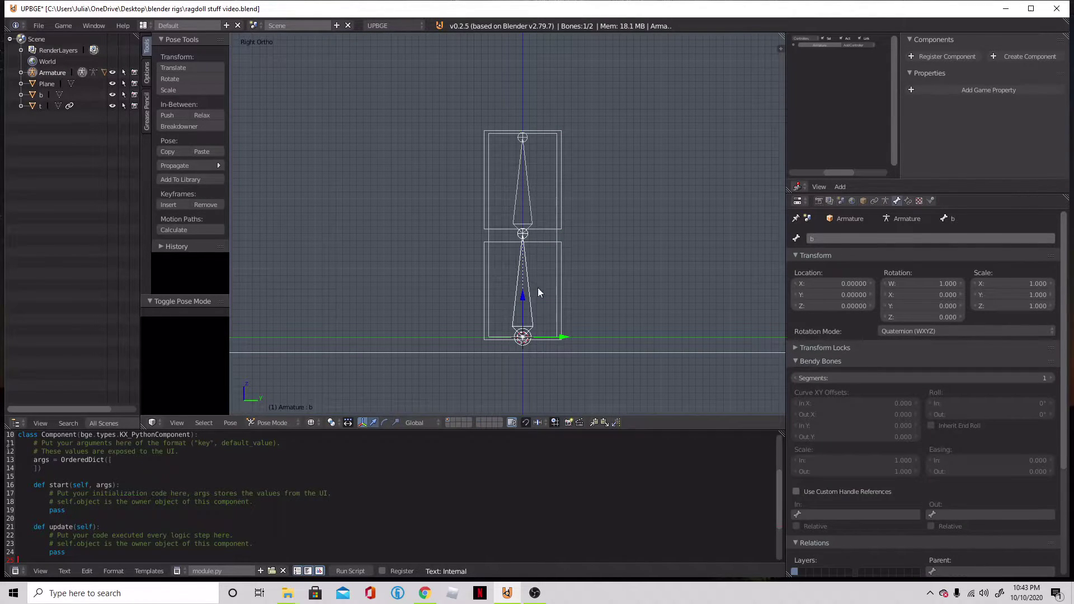
pyautogui.rightClick(547, 235)
pyautogui.rightClick(548, 235)
pyautogui.rightClick(559, 240)
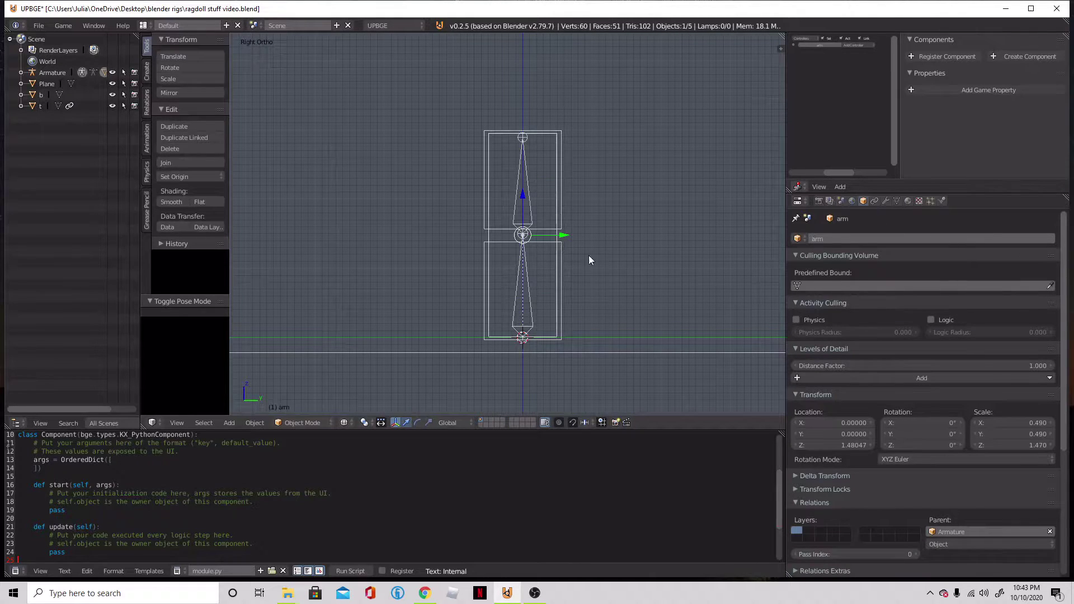
# - Set the upper box's Rigid Body Joint pivot type to Hinge and enable Display Pivot
pyautogui.rightClick(563, 213)
pyautogui.click(875, 200)
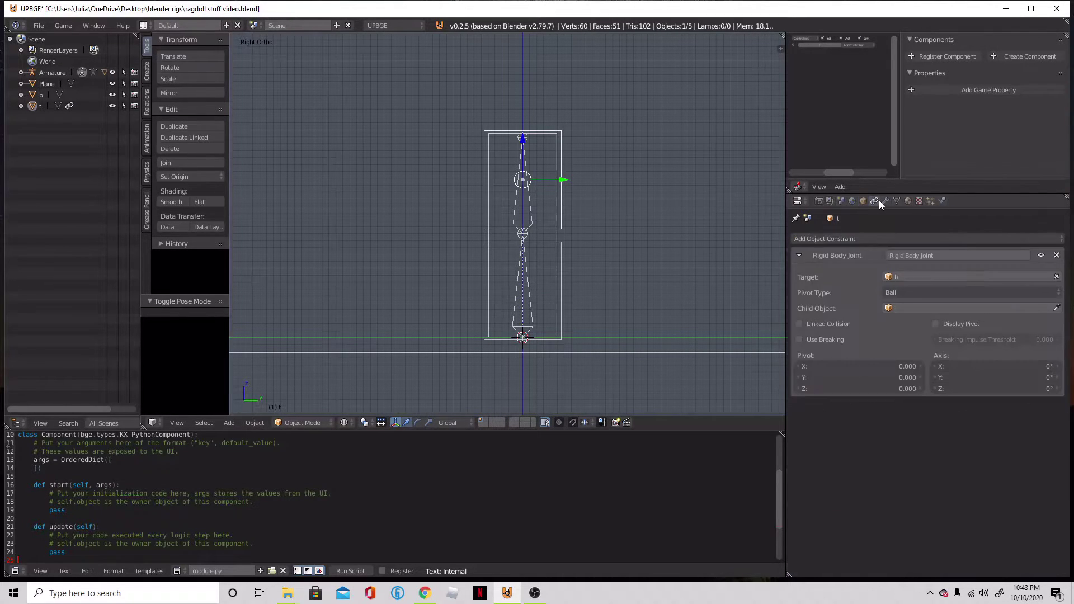
pyautogui.click(932, 292)
pyautogui.click(920, 268)
pyautogui.click(939, 324)
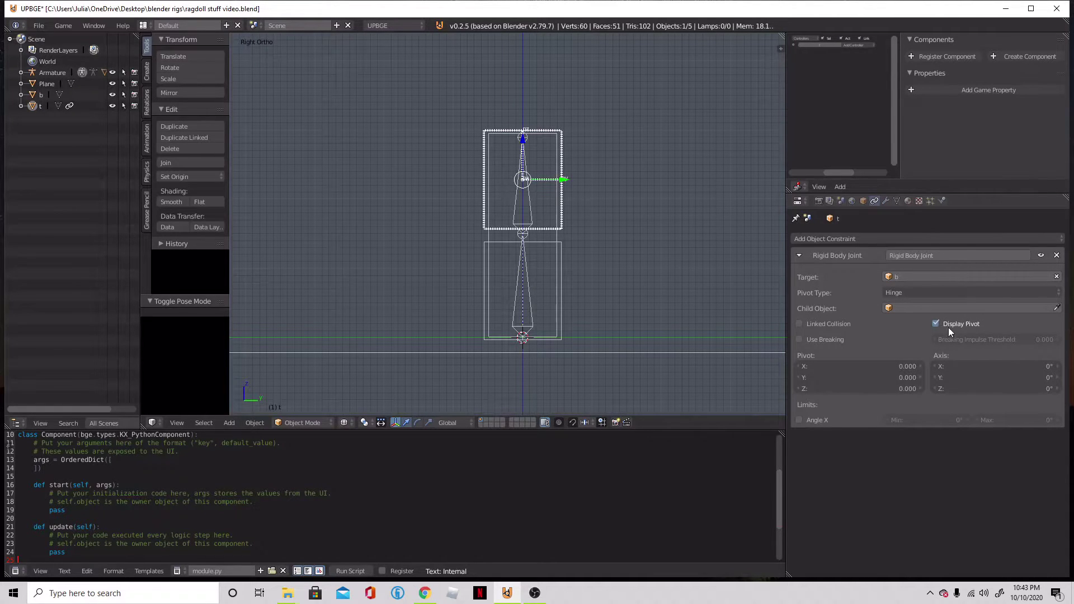
# - Set the hinge joint's pivot Z to -1 and test the physics by briefly running the game
pyautogui.click(896, 388)
pyautogui.moveTo(896, 387); pyautogui.dragTo(896, 387)
pyautogui.press('BackSpace')
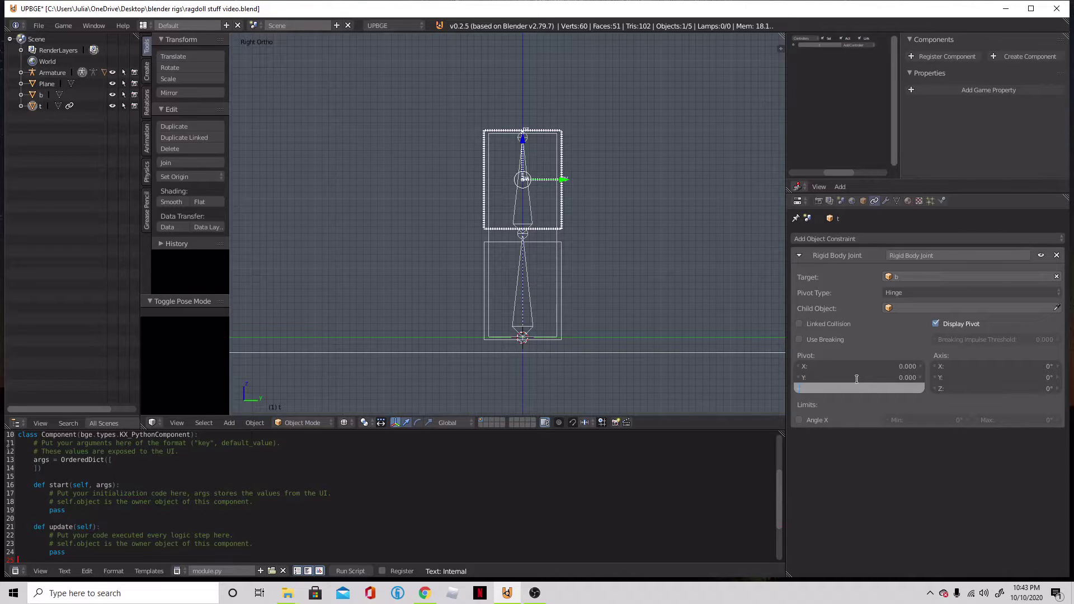
pyautogui.write('-1')
pyautogui.press('Return')
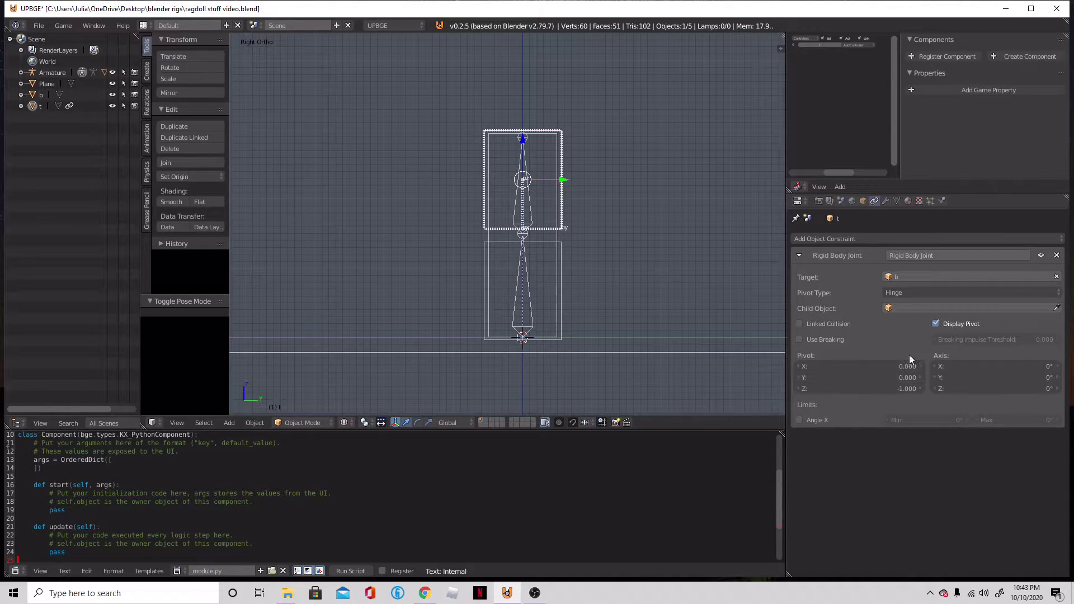
pyautogui.scroll(-2, 532, 236)
pyautogui.scroll(2, 552, 237)
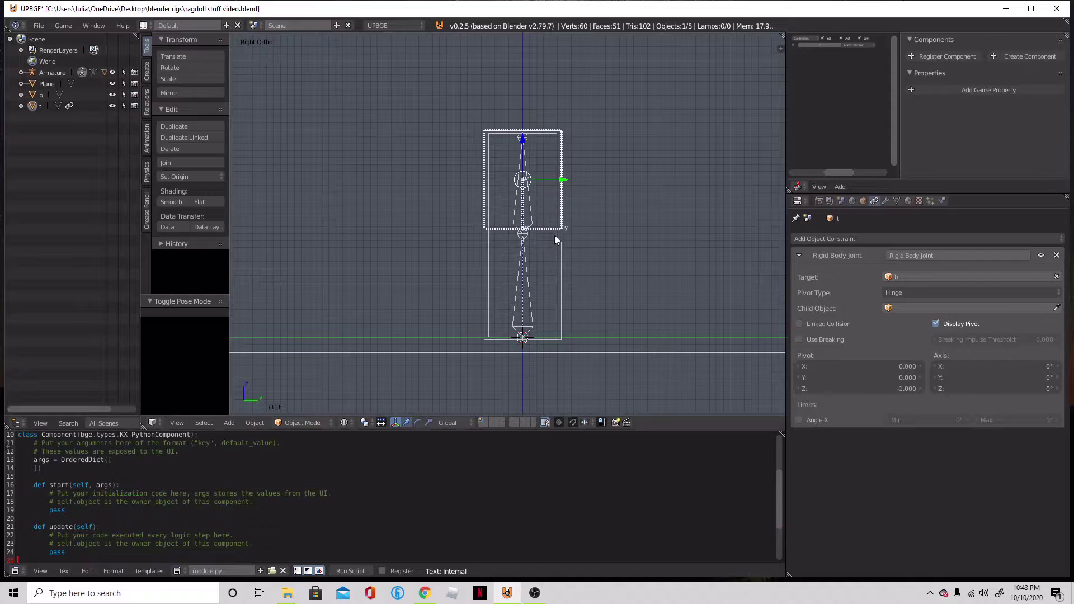
pyautogui.press('p')
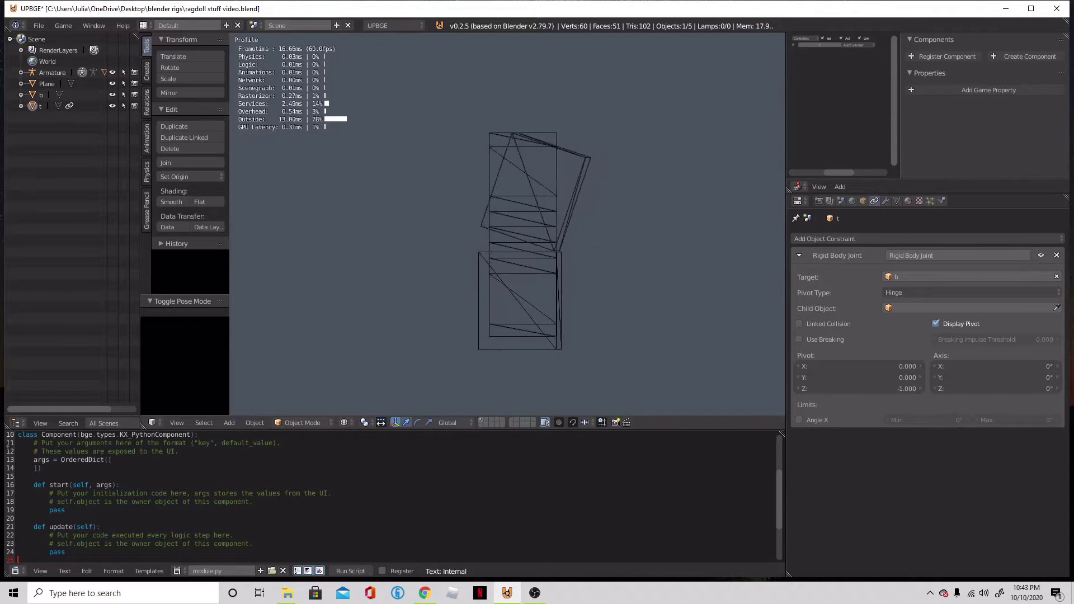
pyautogui.press('Escape')
# - Lower the hinge joint's pivot Z to -1.1 and run the game again to check the joint
pyautogui.click(800, 387)
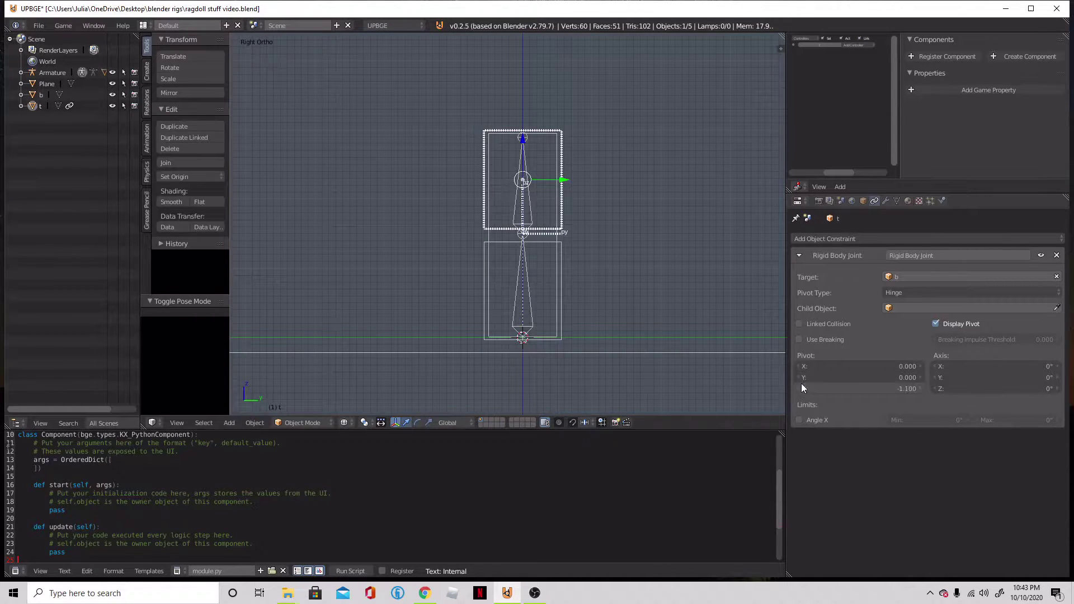
pyautogui.click(800, 387)
pyautogui.click(920, 389)
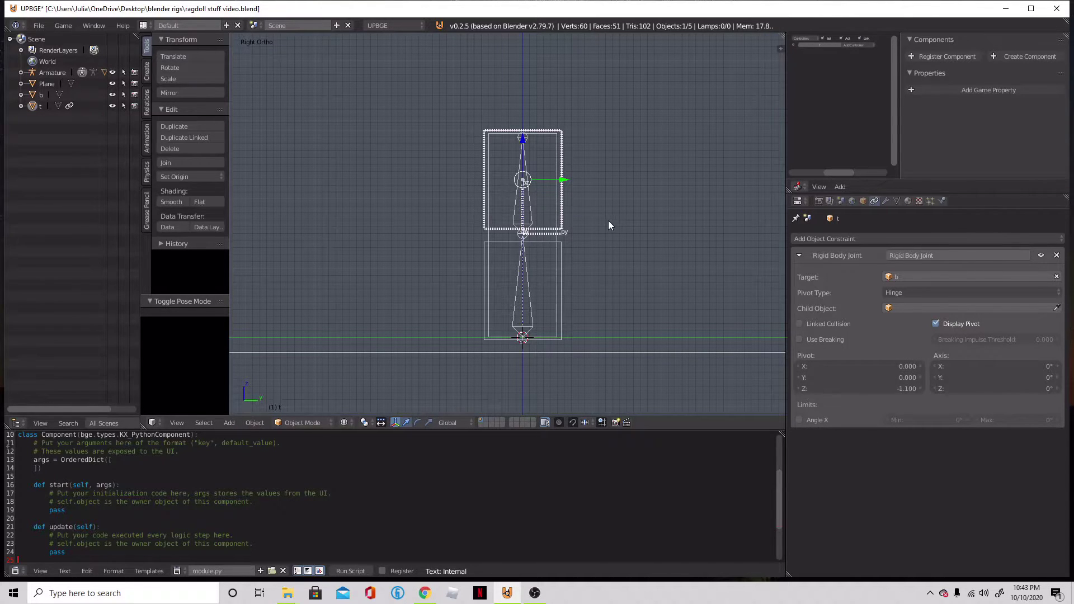
pyautogui.press('p')
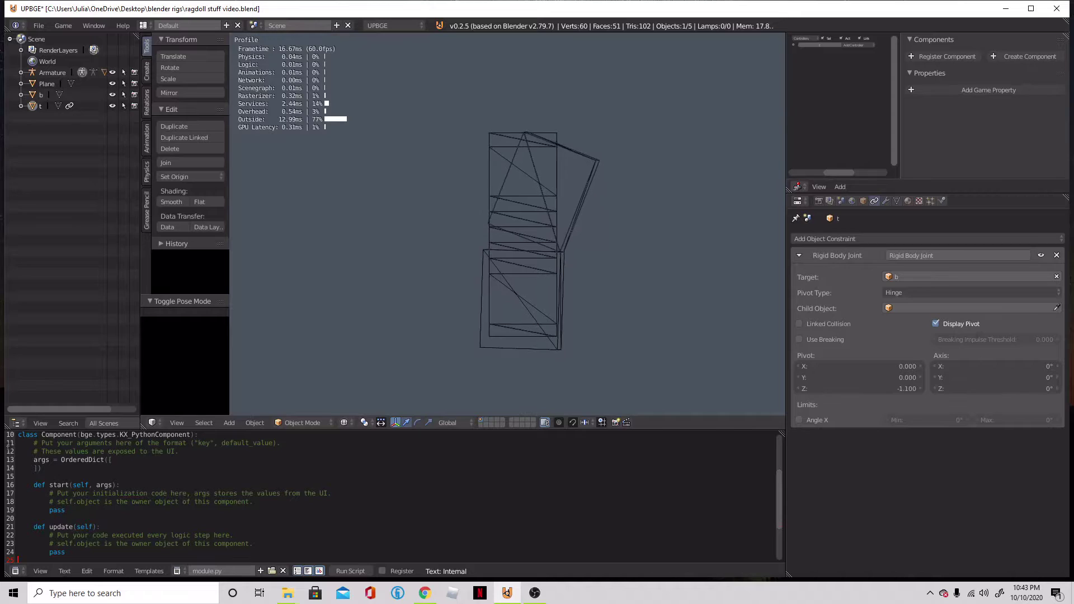
pyautogui.press('Escape')
# - Clear the parent of the armature's upper bone in Edit Mode and check that it moves freely
pyautogui.scroll(3, 565, 227)
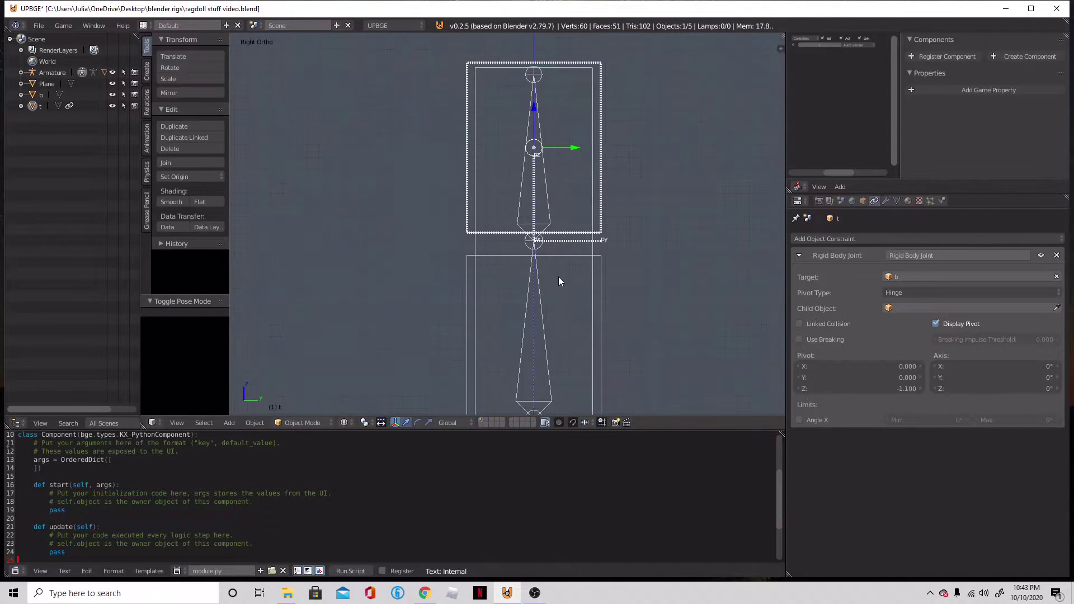
pyautogui.rightClick(537, 318)
pyautogui.hotkey('ctrl', 'Tab')
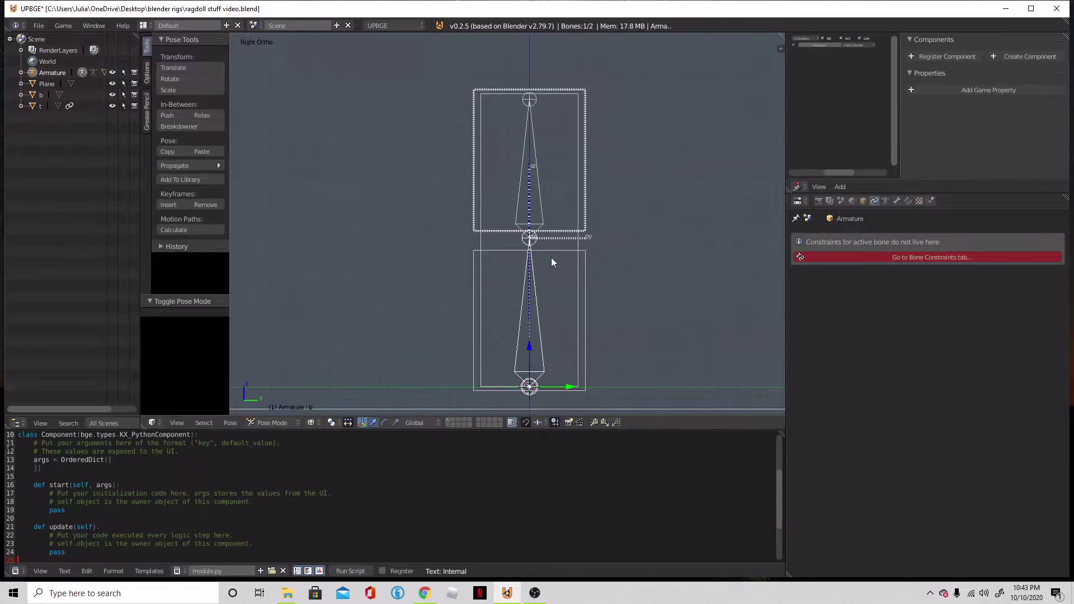
pyautogui.press('Tab')
pyautogui.press('a')
pyautogui.rightClick(546, 212)
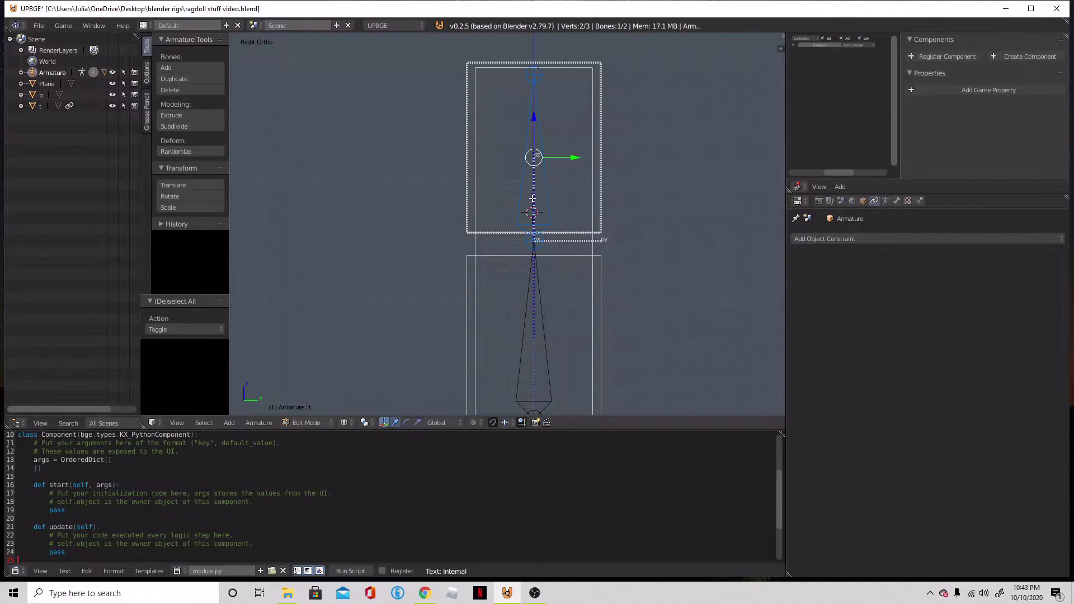
pyautogui.hotkey('alt', 'p')
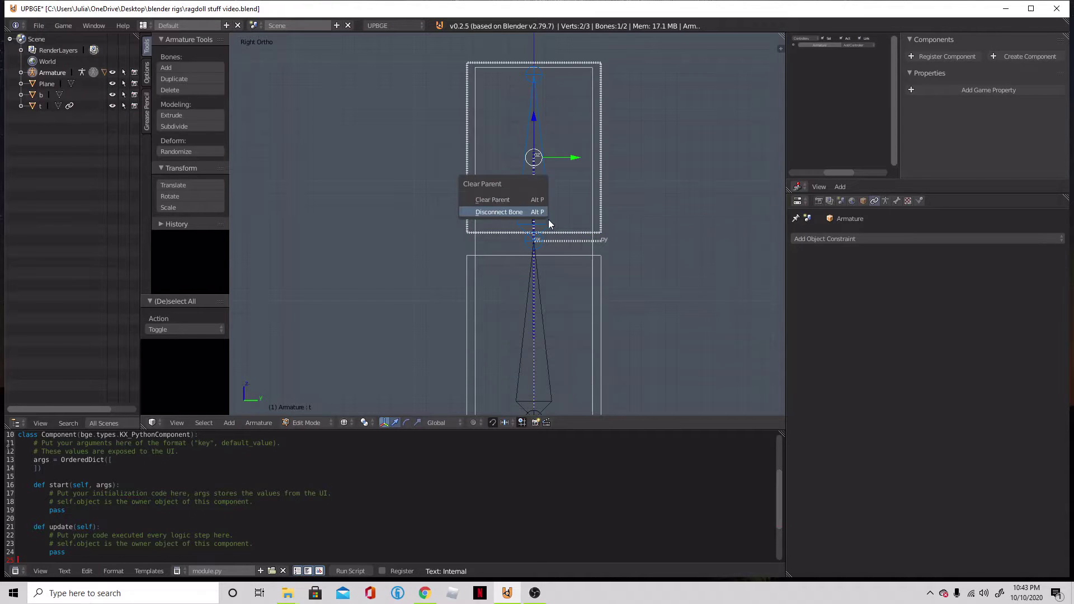
pyautogui.click(522, 198)
pyautogui.press('g')
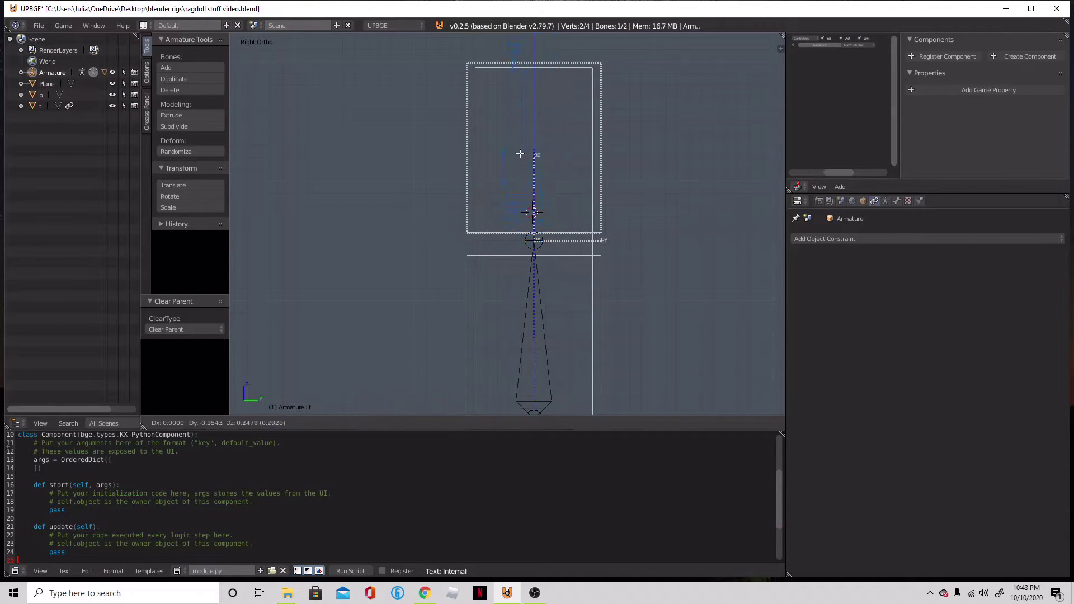
pyautogui.click(572, 210)
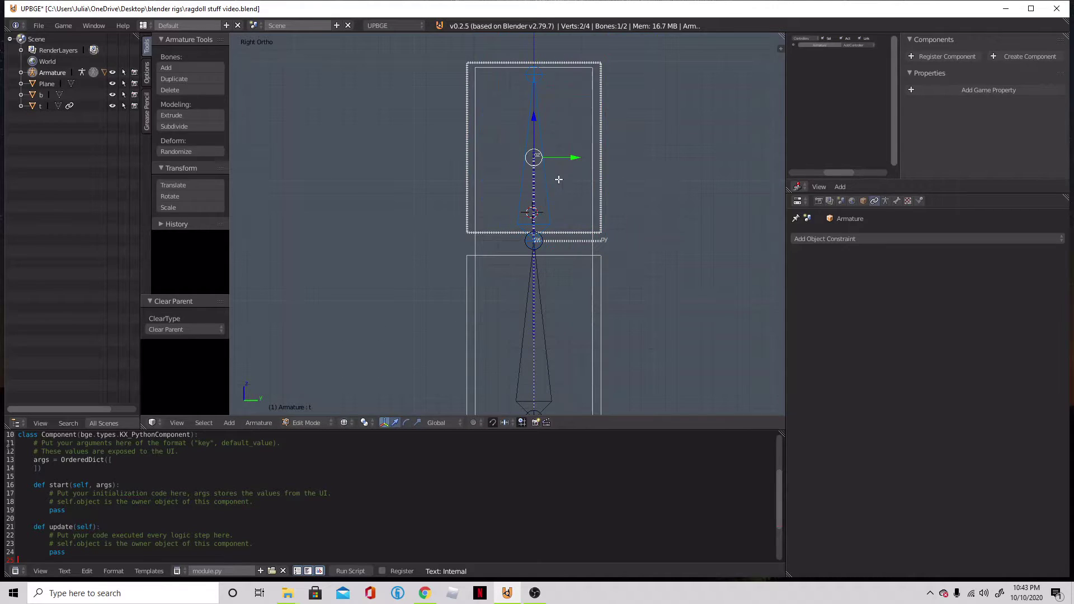
# - Test rotating each bone in Pose Mode and moving the upper bone in Edit Mode, cancelling every transform
pyautogui.hotkey('ctrl', 'Tab')
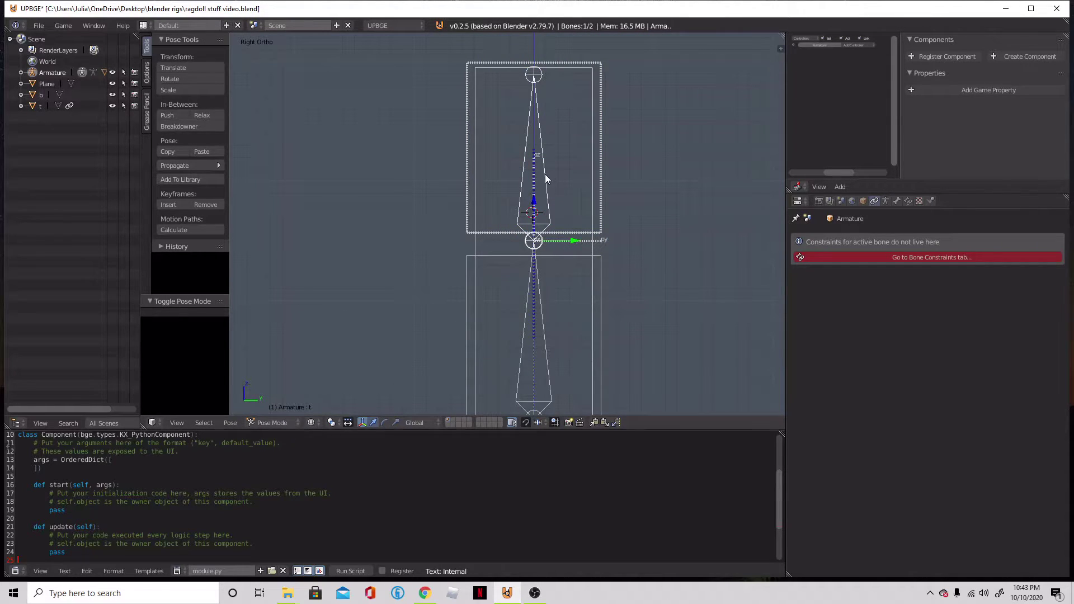
pyautogui.rightClick(538, 332)
pyautogui.press('r')
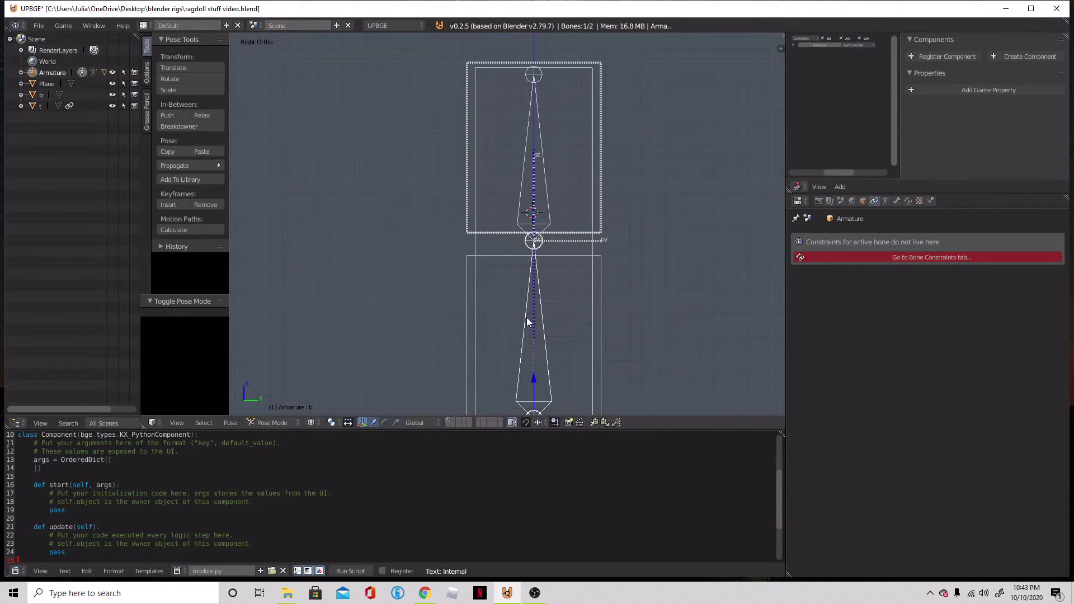
pyautogui.press('Escape')
pyautogui.rightClick(544, 220)
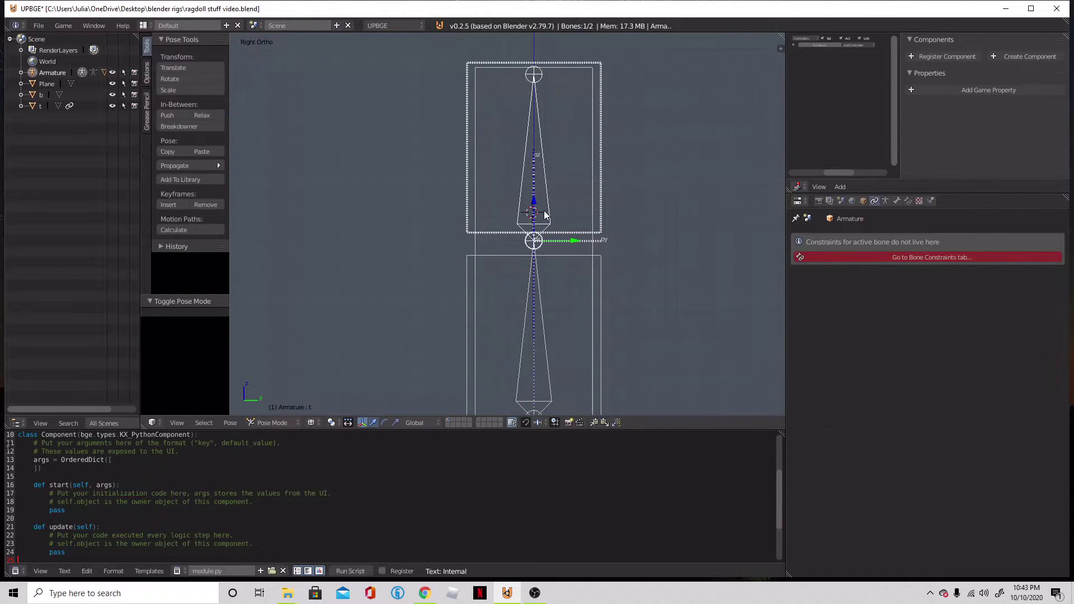
pyautogui.press('r')
pyautogui.press('Escape')
pyautogui.press('Tab')
pyautogui.press('g')
pyautogui.rightClick(551, 166)
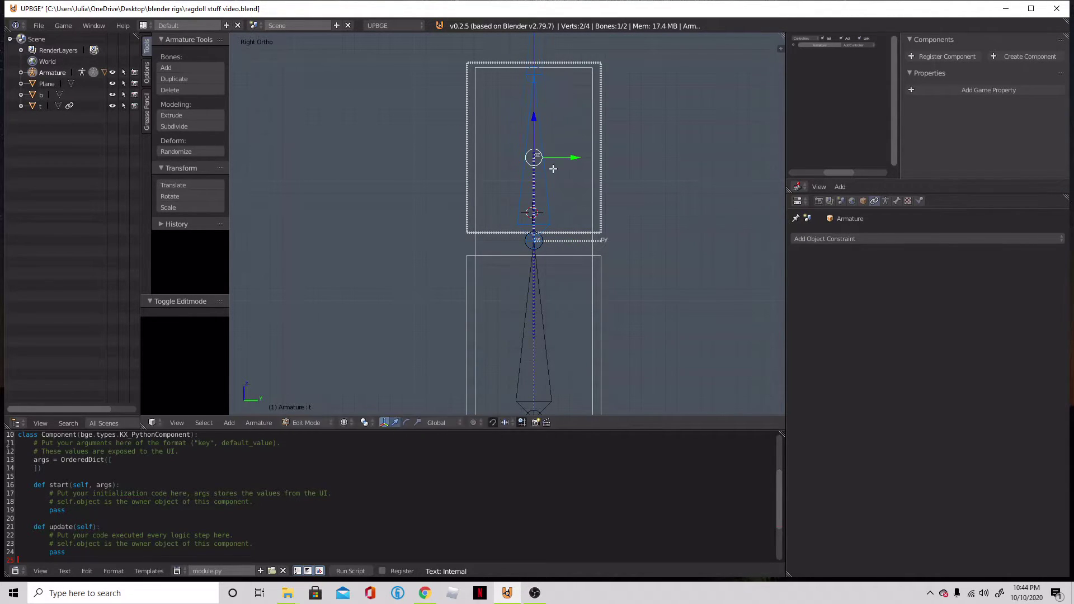
pyautogui.hotkey('ctrl', 'Tab')
# - Snap the 3D cursor to the center of the upper box
pyautogui.rightClick(587, 159)
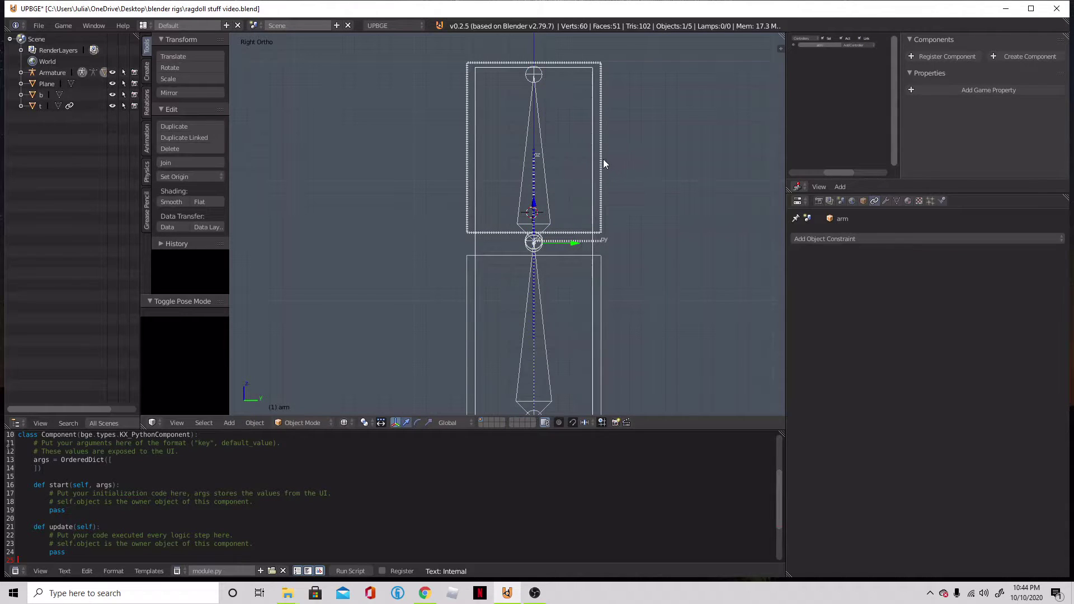
pyautogui.rightClick(602, 162)
pyautogui.press('Tab')
pyautogui.hotkey('shift', 's')
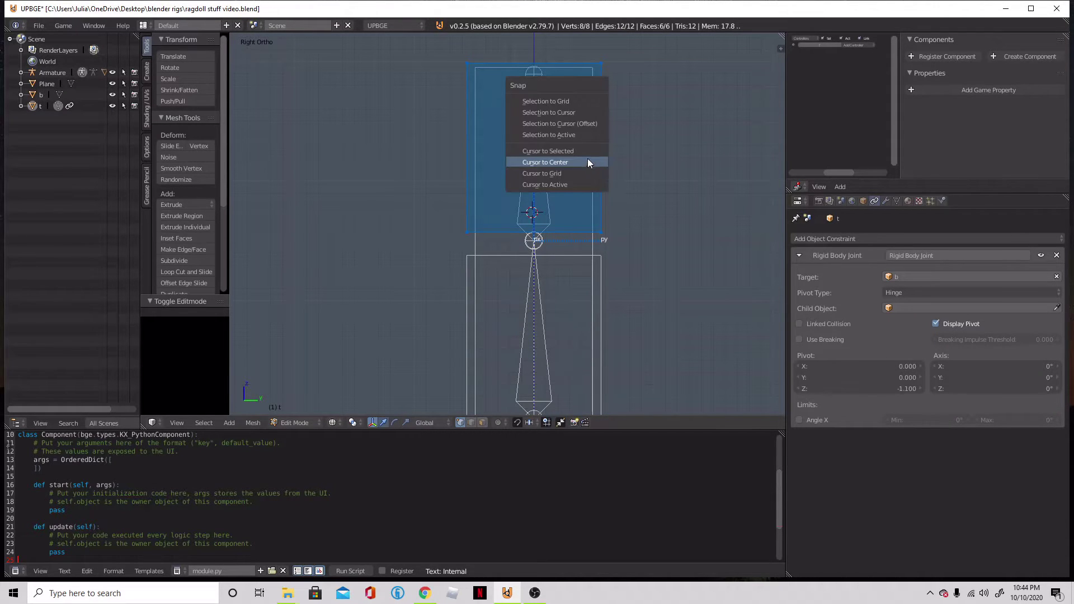
pyautogui.click(587, 160)
pyautogui.press('Tab')
# - Try snapping the upper bone to the 3D cursor in Pose Mode and rotating it 90° about the global X axis
pyautogui.rightClick(537, 215)
pyautogui.hotkey('ctrl', 'Tab')
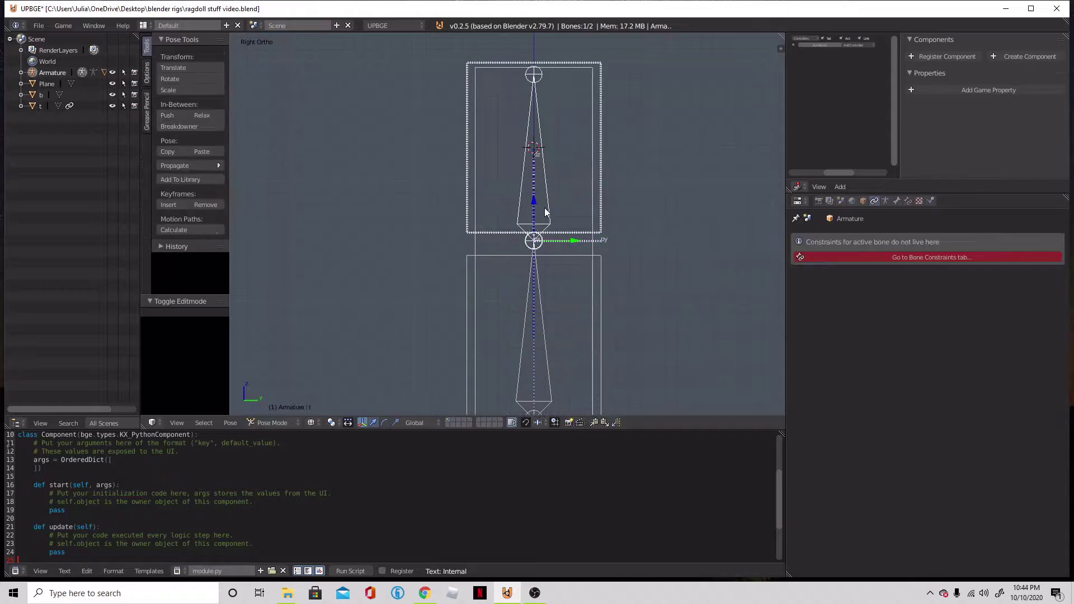
pyautogui.hotkey('shift', 's')
pyautogui.click(556, 184)
pyautogui.scroll(-2, 558, 173)
pyautogui.scroll(1, 562, 166)
pyautogui.scroll(-2, 568, 168)
pyautogui.press('r')
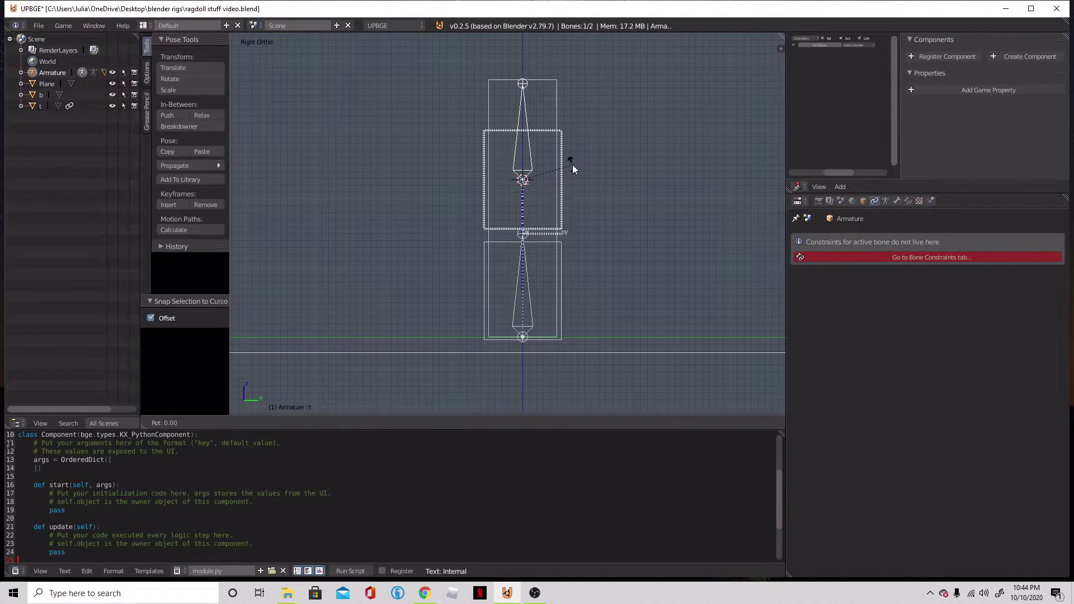
pyautogui.write('x')
pyautogui.write('90')
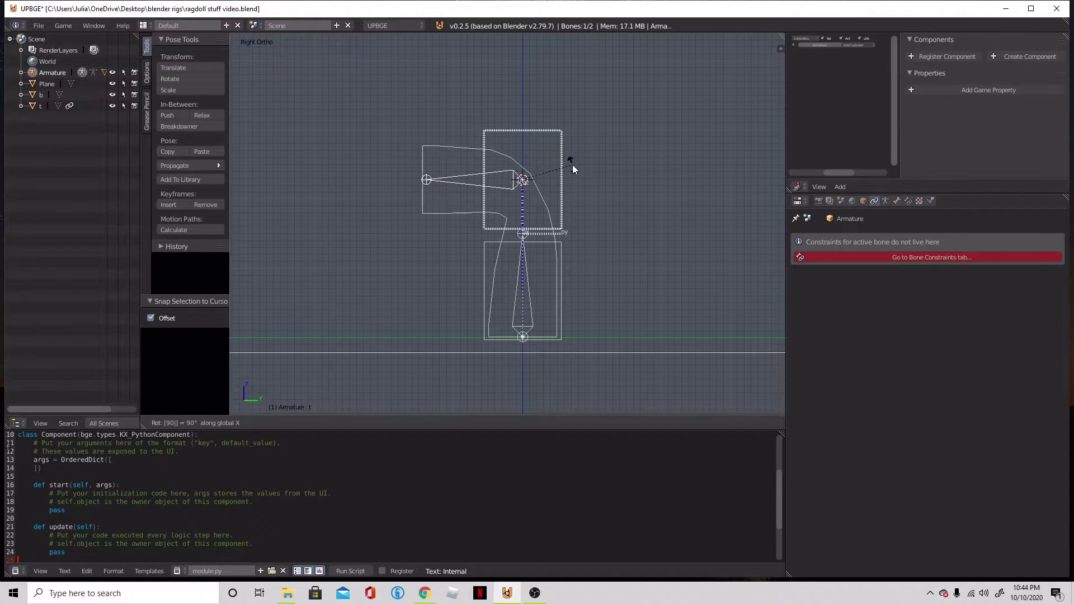
pyautogui.press('Escape')
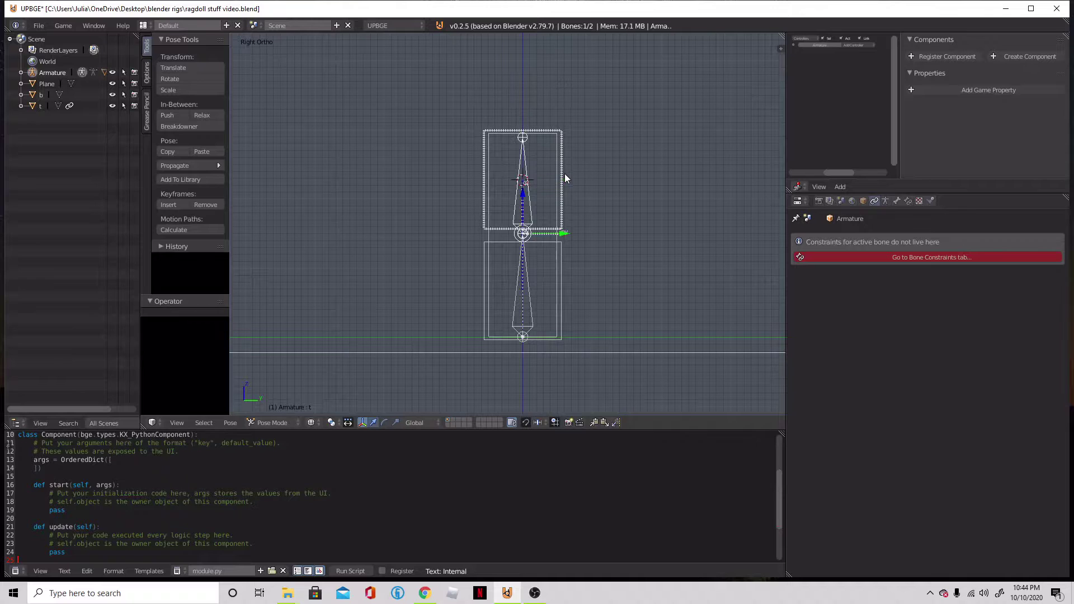
# - Snap the upper bone to the 3D cursor in Edit Mode without offset, placing its base at the upper box's center
pyautogui.press('Tab')
pyautogui.scroll(2, 551, 218)
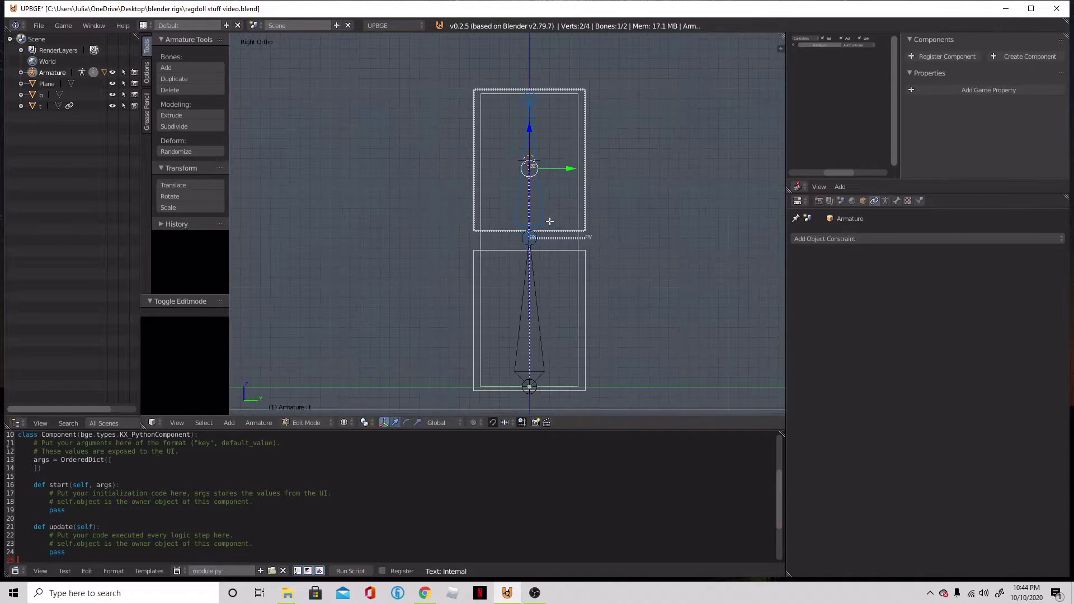
pyautogui.hotkey('shift', 's')
pyautogui.click(552, 215)
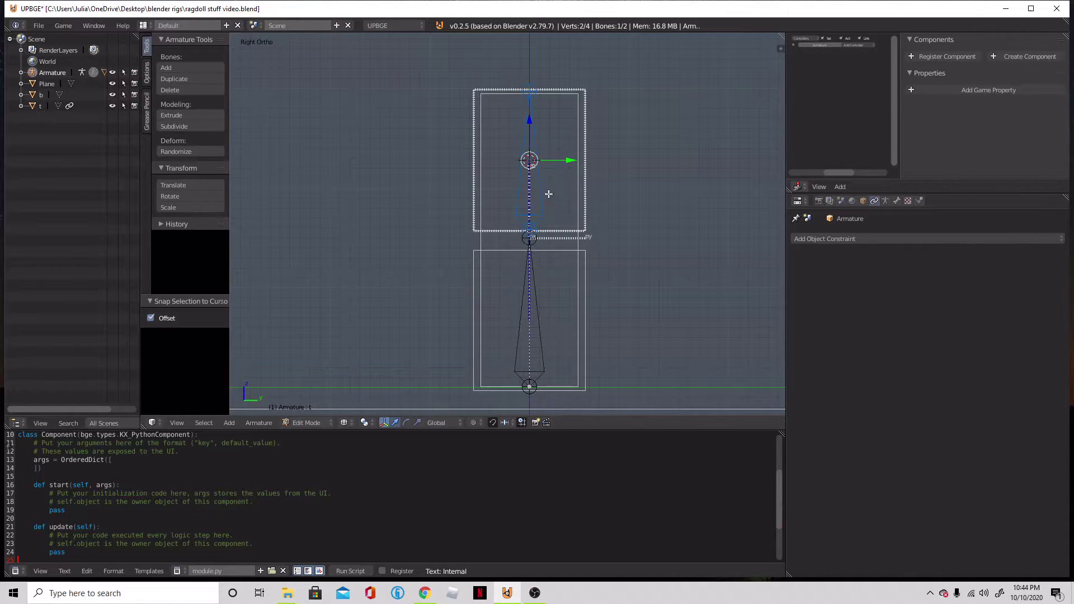
pyautogui.hotkey('shift', 's')
pyautogui.click(532, 128)
# - Rotate the upper bone 90° about the global X axis in Edit Mode
pyautogui.scroll(2, 564, 173)
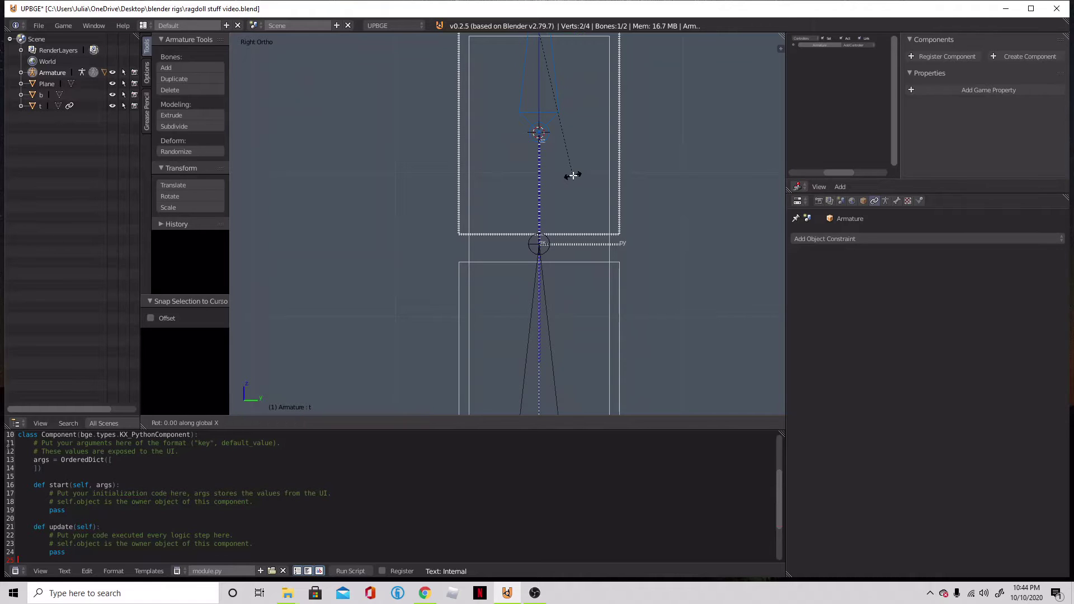
pyautogui.scroll(-3, 574, 130)
pyautogui.scroll(2, 575, 130)
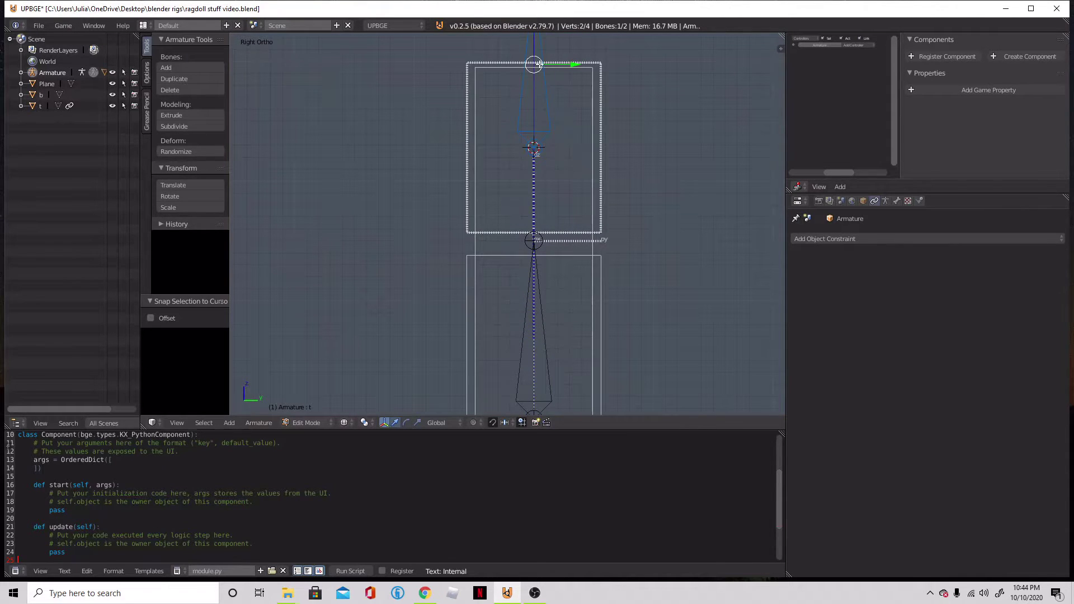
pyautogui.scroll(-2, 553, 95)
pyautogui.scroll(2, 557, 102)
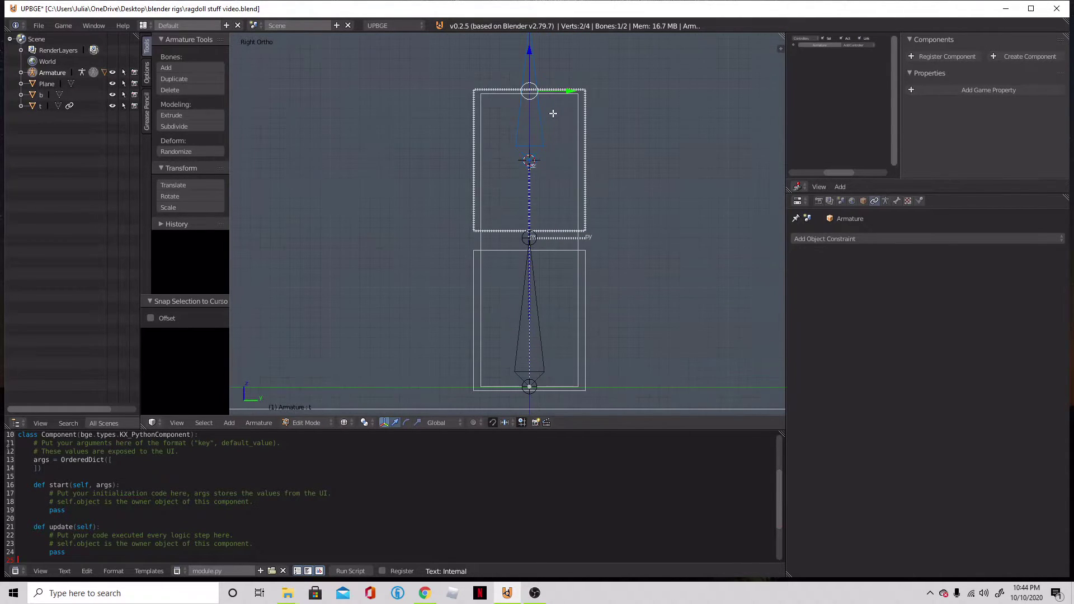
pyautogui.write('rx')
pyautogui.write('90')
pyautogui.press('Return')
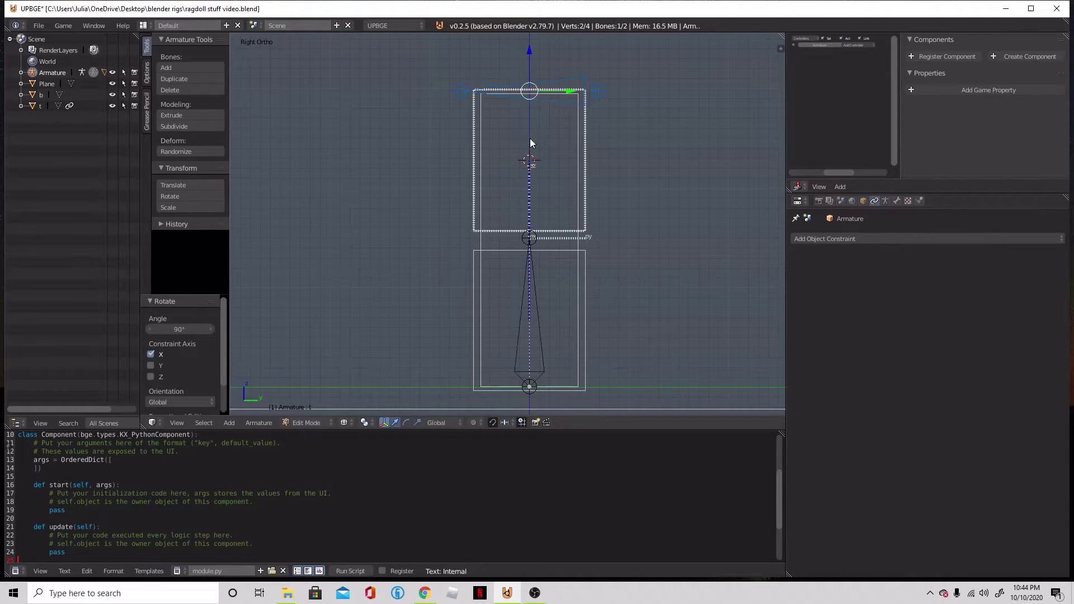
# - Snap the rotated upper bone back onto the 3D cursor so its base sits at the upper box's center
pyautogui.hotkey('shift', 's')
pyautogui.click(535, 139)
pyautogui.scroll(2, 546, 169)
pyautogui.scroll(-2, 576, 123)
pyautogui.keyDown('shift'); pyautogui.moveTo(578, 269); pyautogui.dragTo(577, 201, button='middle'); pyautogui.keyUp('shift')
pyautogui.press('Tab')
pyautogui.press('Tab')
pyautogui.rightClick(530, 239)
pyautogui.press('Tab')
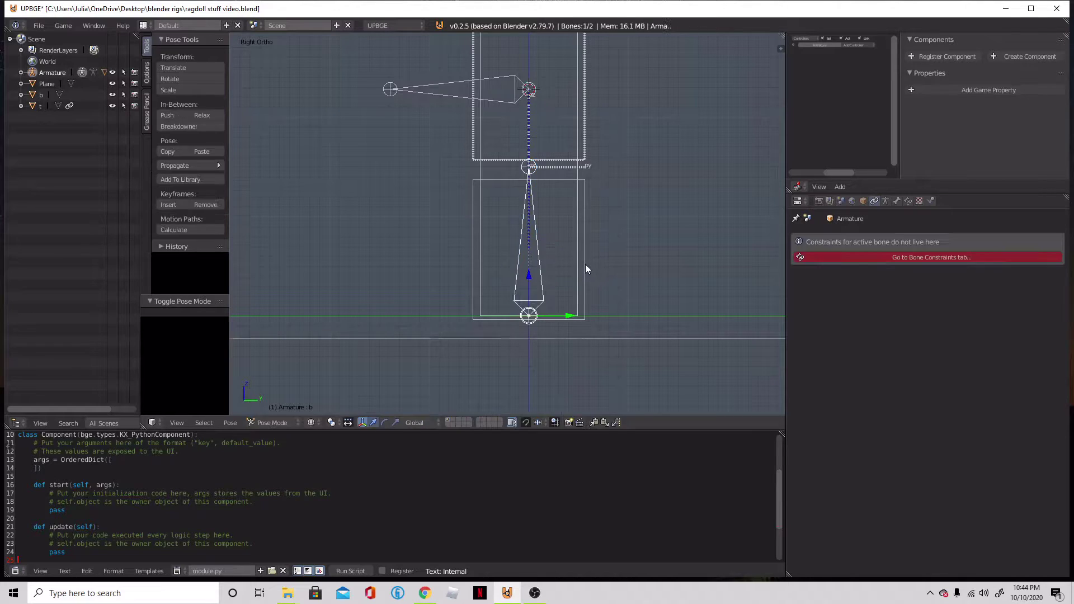
# - Snap the 3D cursor to the center of the lower box b
pyautogui.rightClick(585, 263)
pyautogui.hotkey('shift', 's')
pyautogui.click(566, 317)
pyautogui.hotkey('shift', 's')
pyautogui.click(569, 271)
pyautogui.hotkey('shift', 'a')
pyautogui.press('Escape')
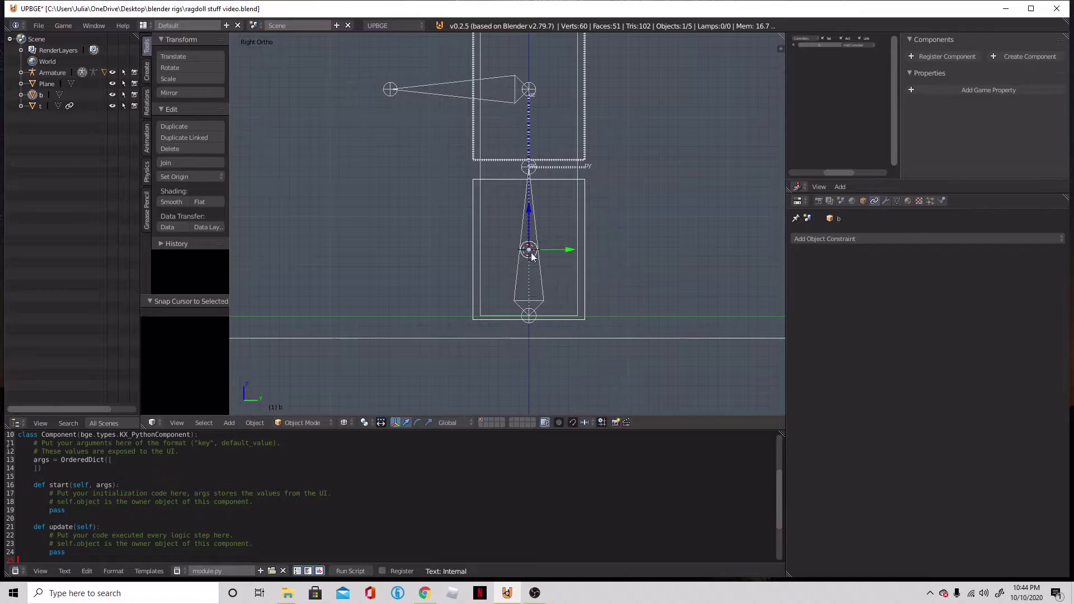
# - Rotate the lower bone 90° about the global X axis in Edit Mode
pyautogui.hotkey('shift', 'a')
pyautogui.rightClick(543, 292)
pyautogui.hotkey('ctrl', 'Tab')
pyautogui.press('Tab')
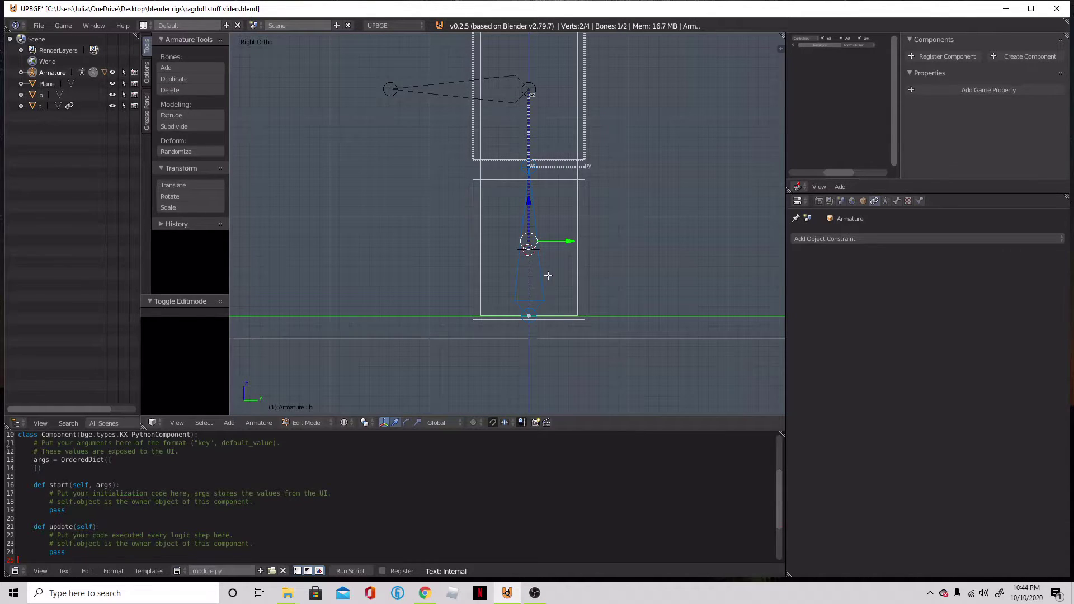
pyautogui.press('r')
pyautogui.press('x')
pyautogui.press('9')
pyautogui.press('0')
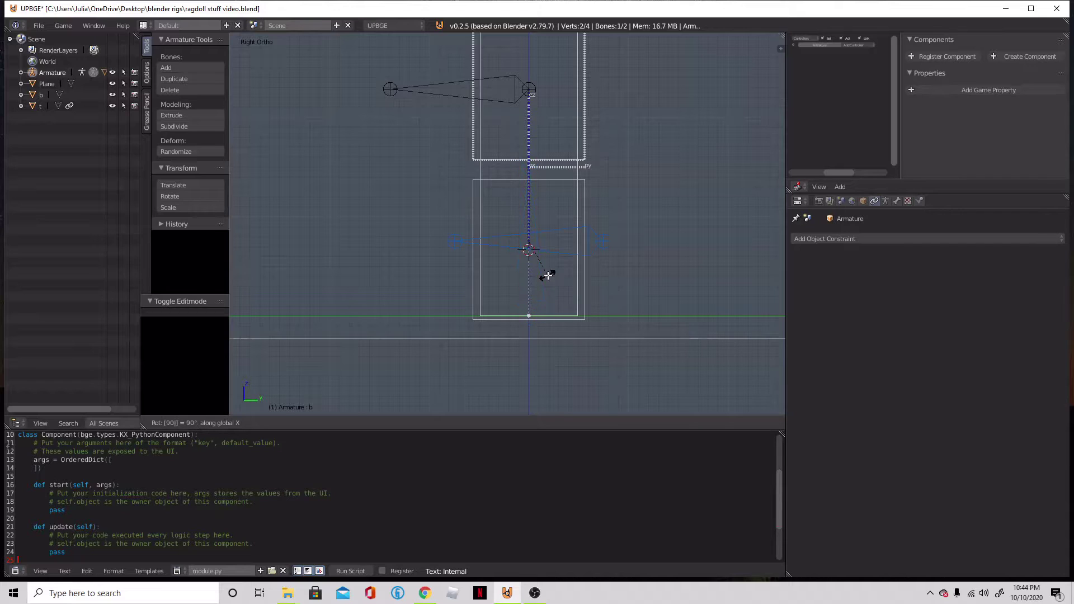
pyautogui.press('Return')
# - Snap the lower bone to the 3D cursor without offset, placing its base at the lower box's center
pyautogui.hotkey('shift', 's')
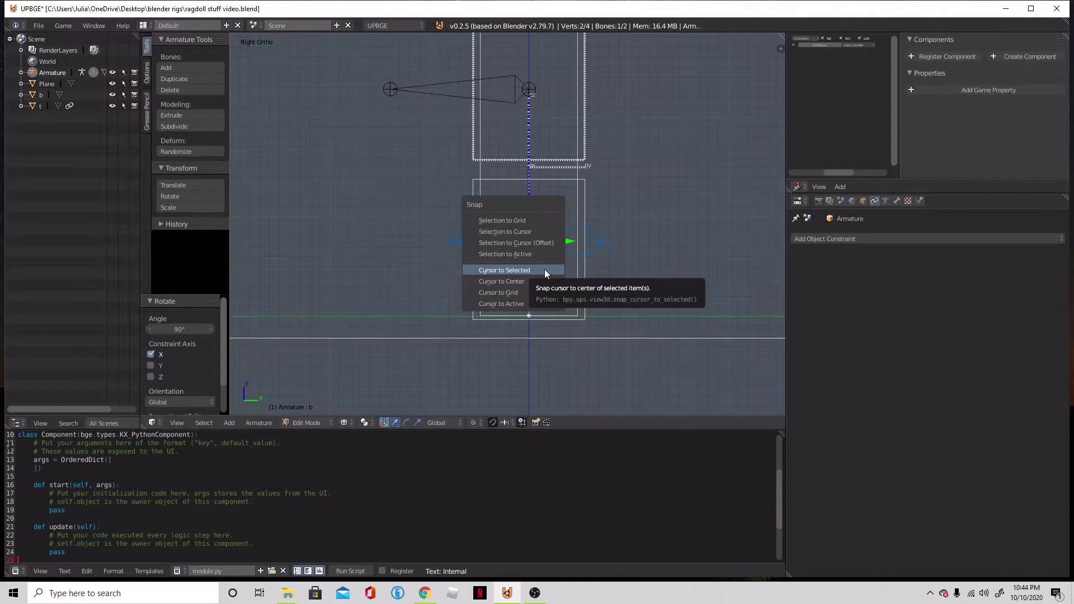
pyautogui.click(546, 270)
pyautogui.hotkey('shift', 's')
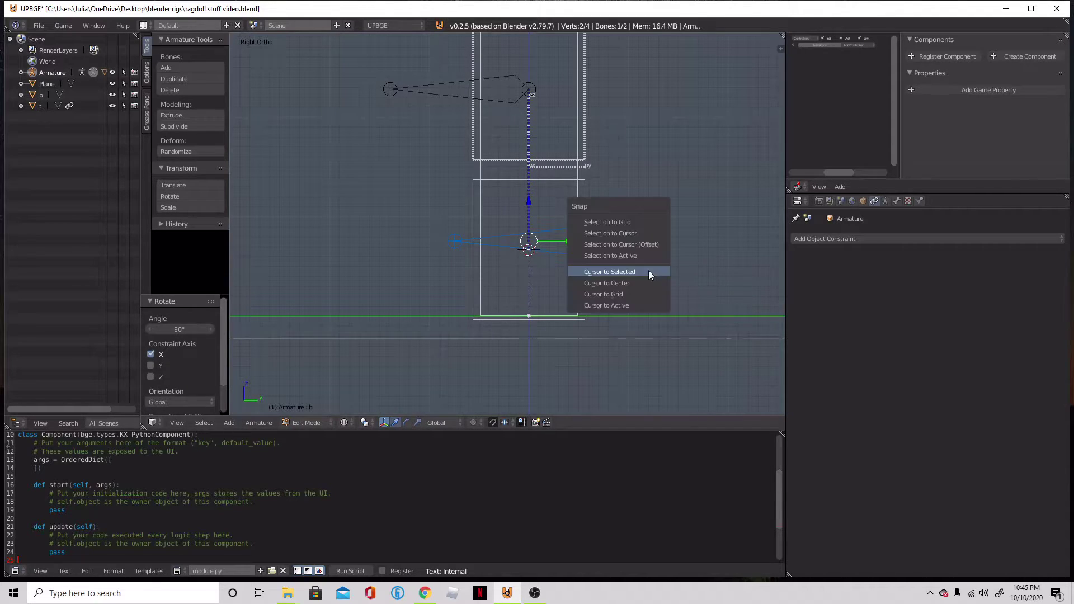
pyautogui.click(639, 246)
pyautogui.hotkey('shift', 's')
pyautogui.click(632, 243)
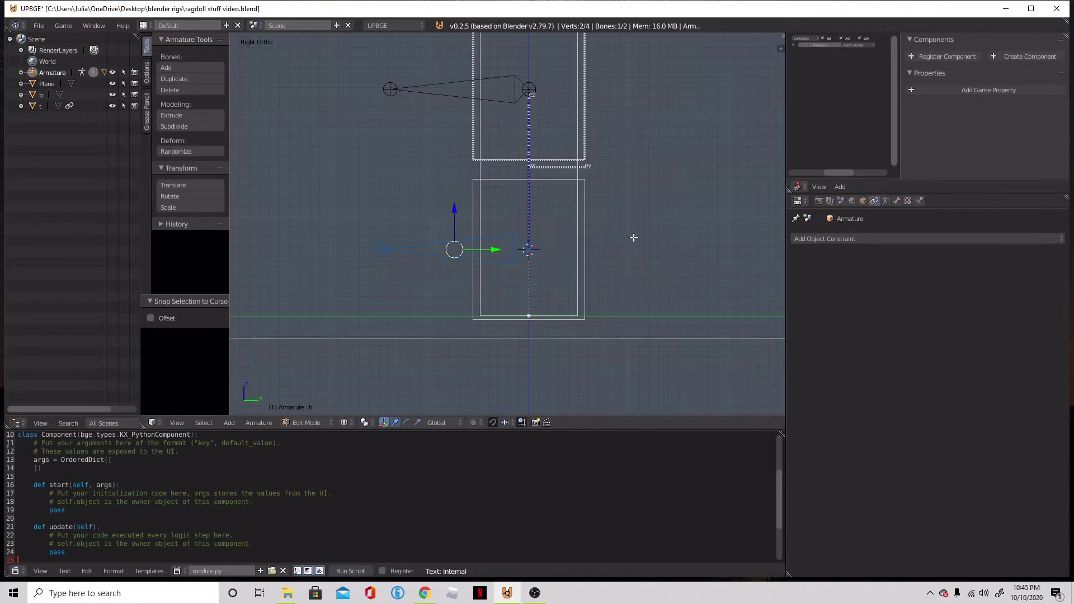
# - Test the rotation of the upper and lower bones in Pose Mode, cancelling each rotation
pyautogui.hotkey('ctrl', 'Tab')
pyautogui.rightClick(489, 93)
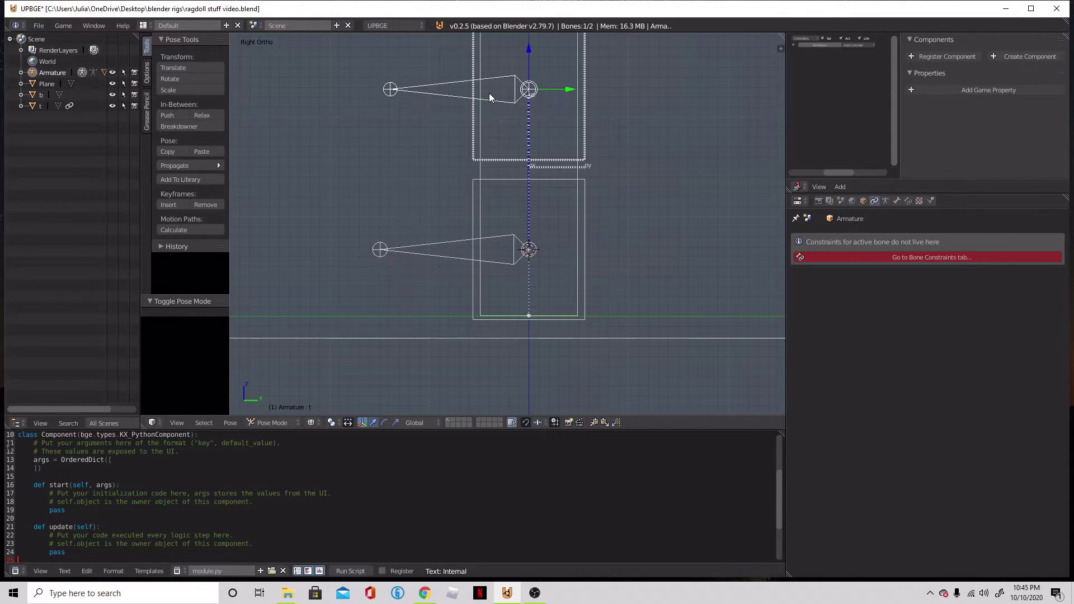
pyautogui.scroll(-1, 550, 155)
pyautogui.press('r')
pyautogui.rightClick(546, 170)
pyautogui.rightClick(511, 244)
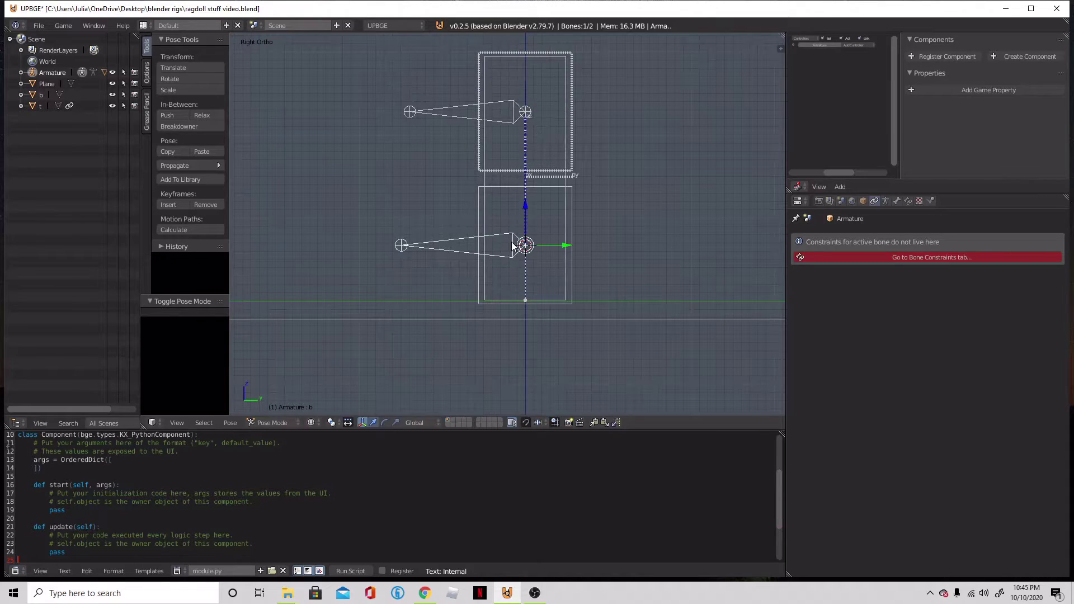
pyautogui.press('r')
pyautogui.rightClick(635, 226)
pyautogui.scroll(-2, 536, 224)
pyautogui.scroll(1, 537, 214)
pyautogui.keyDown('shift'); pyautogui.moveTo(538, 213); pyautogui.dragTo(481, 235, button='middle'); pyautogui.keyUp('shift')
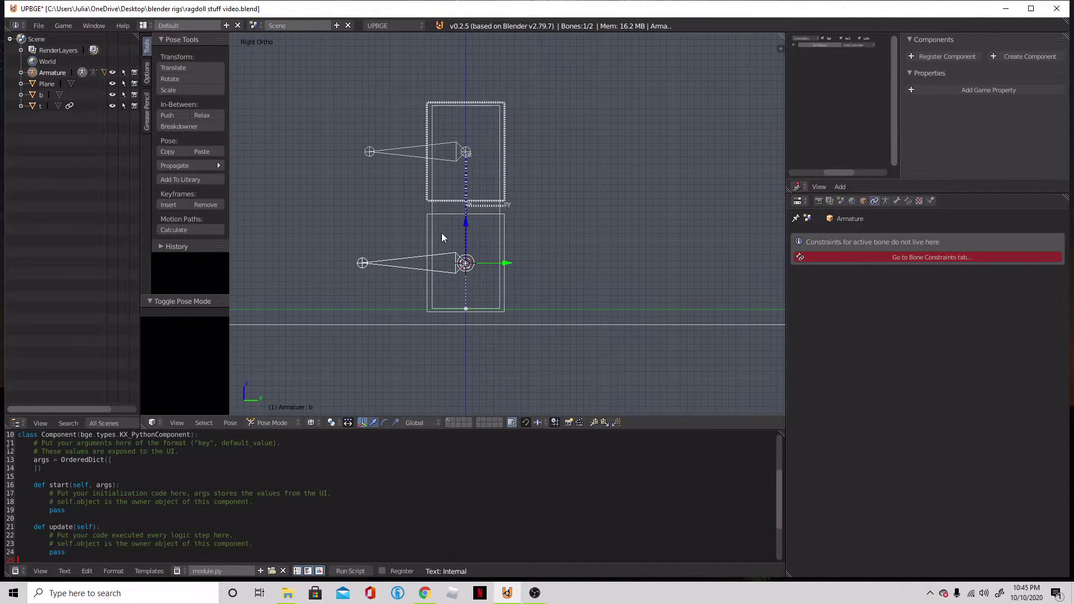
# - Add Copy Location and Copy Rotation bone constraints to the upper bone t
pyautogui.rightClick(424, 199)
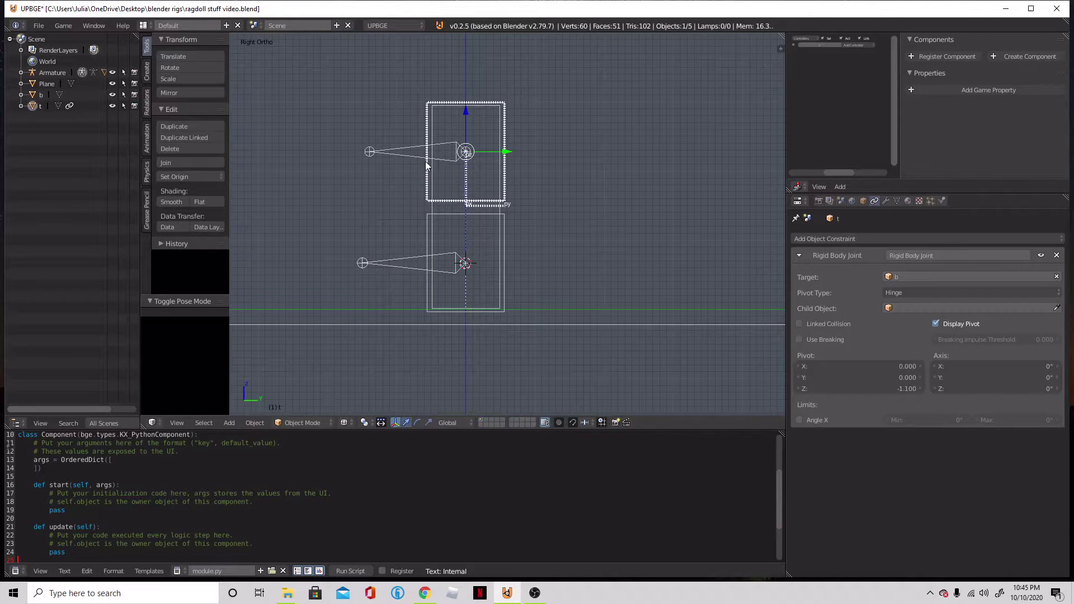
pyautogui.rightClick(397, 153)
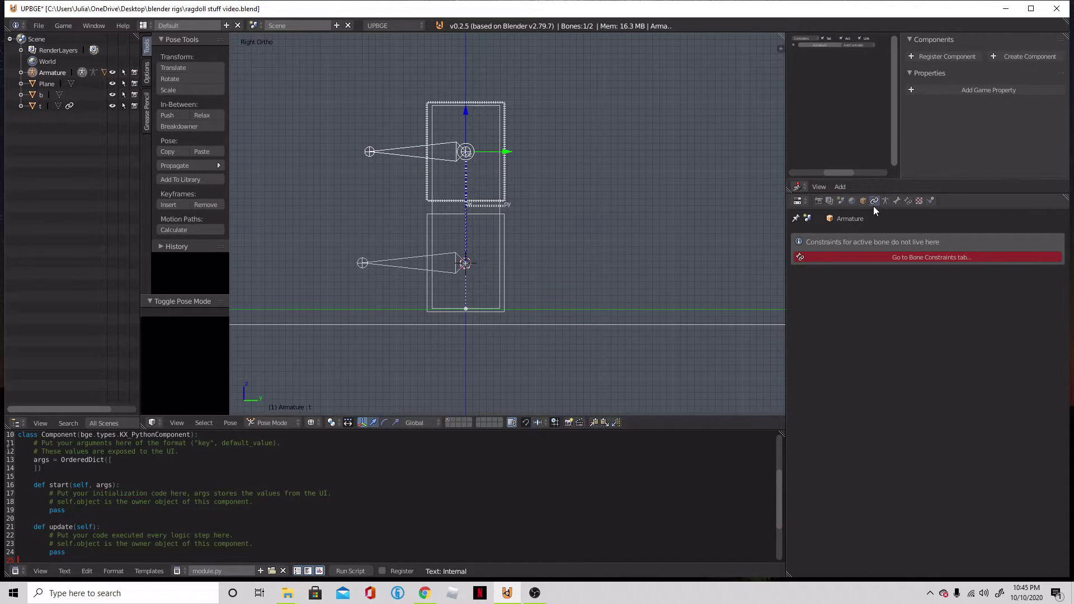
pyautogui.click(897, 201)
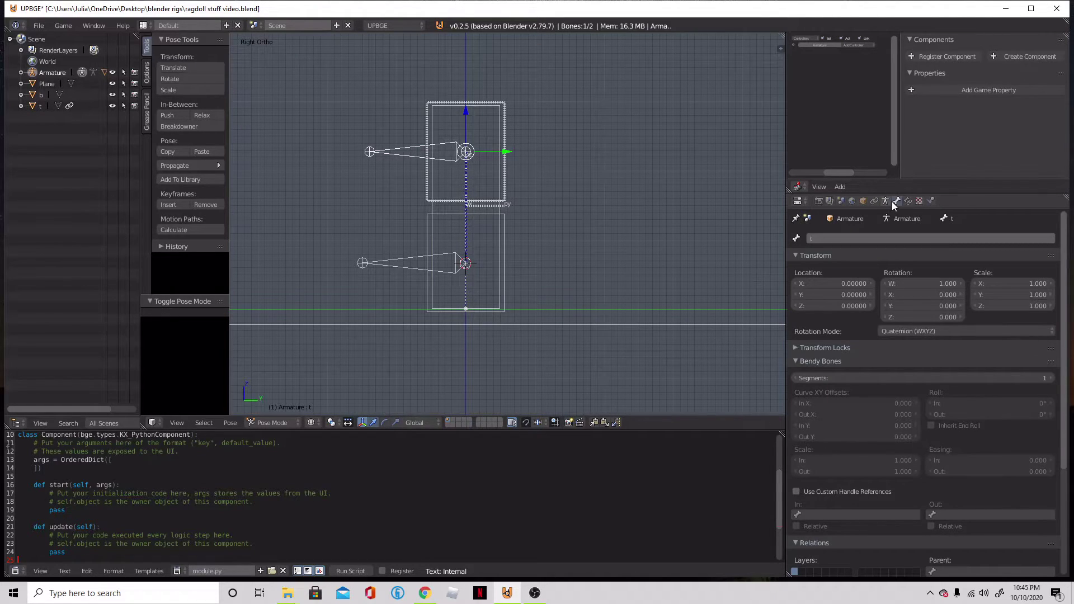
pyautogui.click(908, 201)
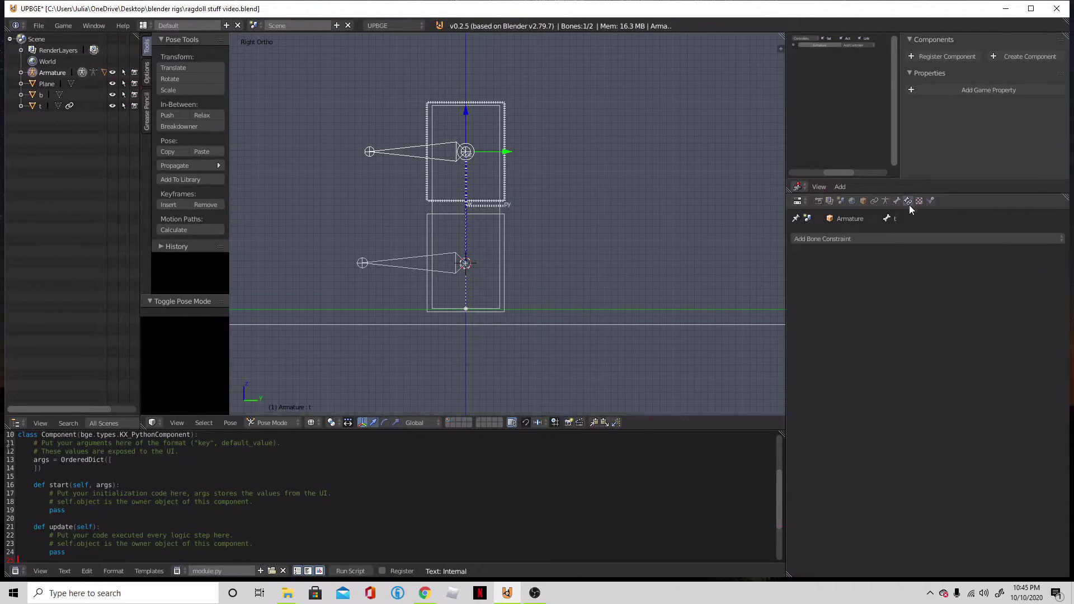
pyautogui.click(874, 237)
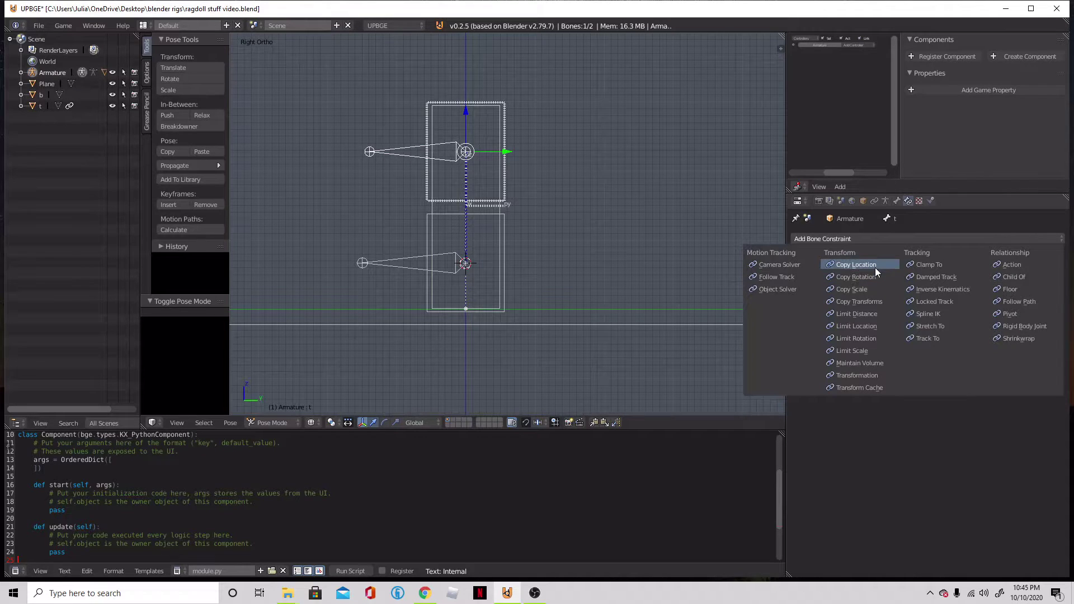
pyautogui.click(873, 266)
pyautogui.click(874, 238)
pyautogui.click(848, 277)
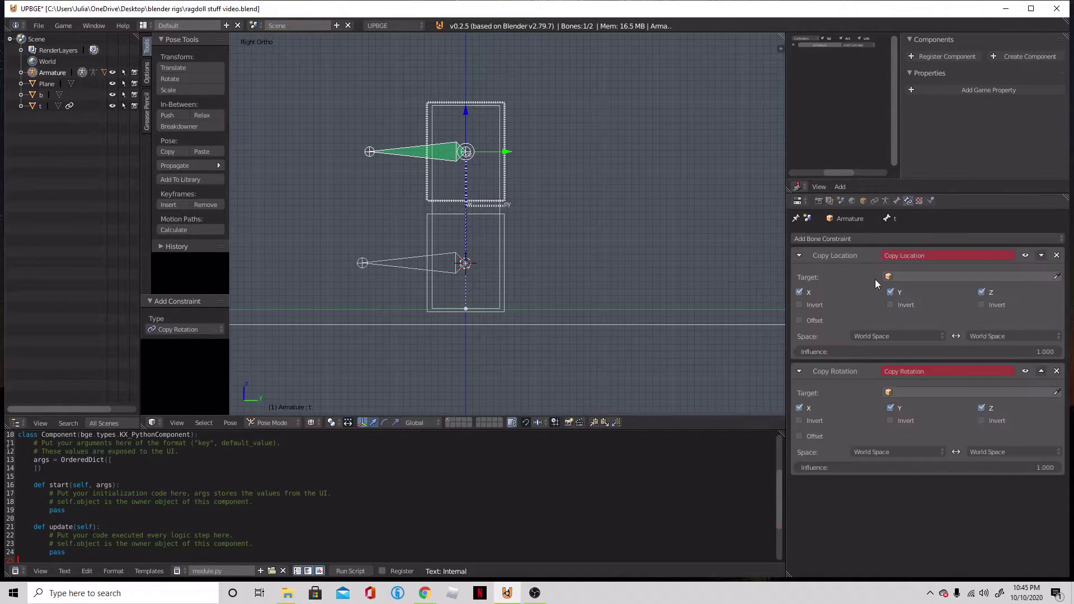
# - Set the upper box t as the target of the upper bone's Copy Location and Copy Rotation constraints
pyautogui.click(1057, 277)
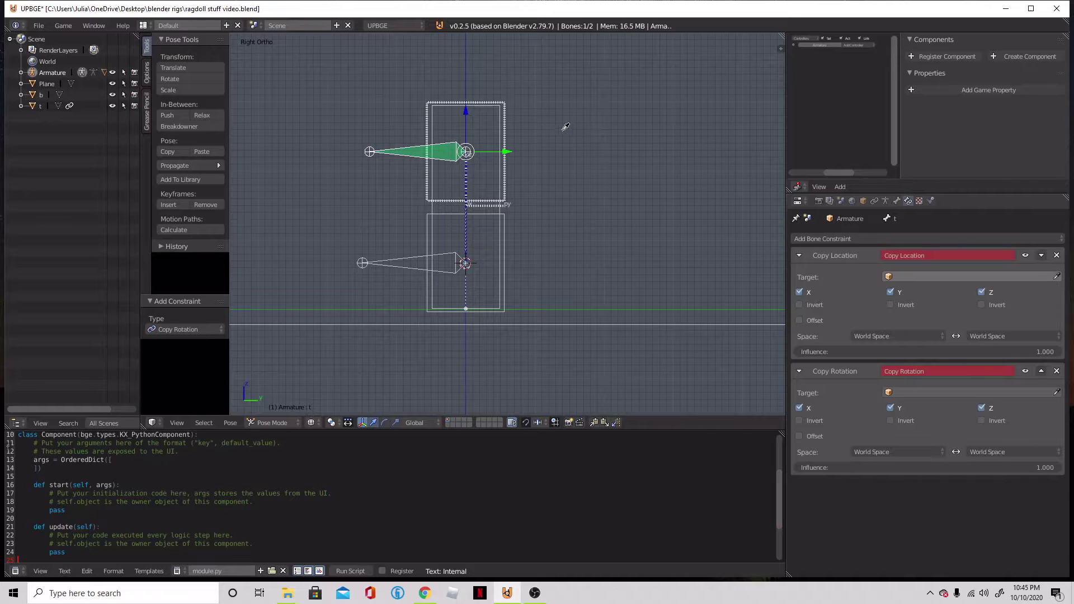
pyautogui.click(509, 102)
pyautogui.click(1057, 408)
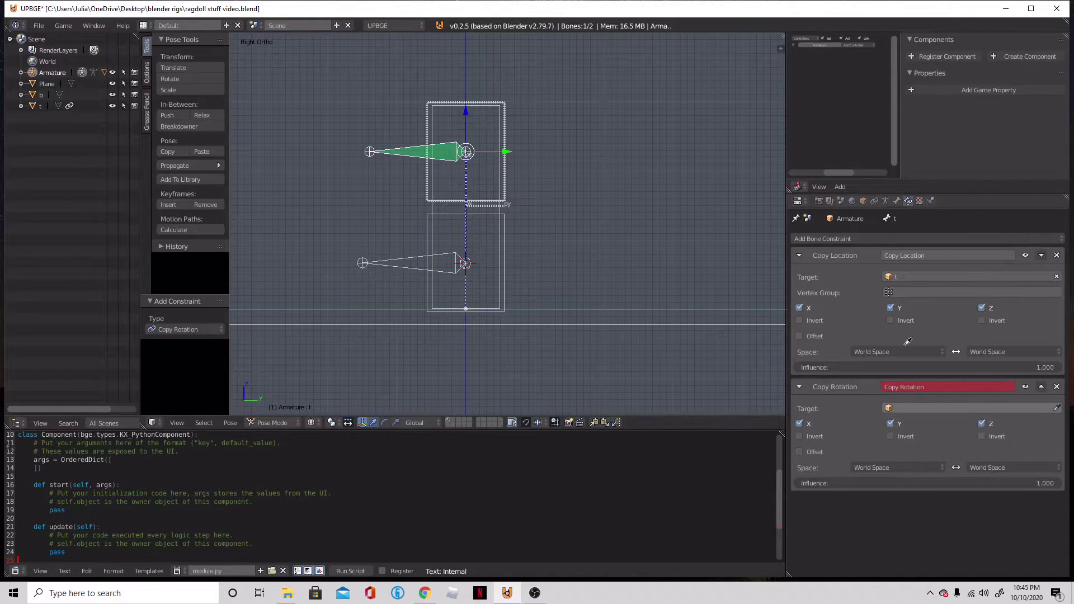
pyautogui.click(507, 168)
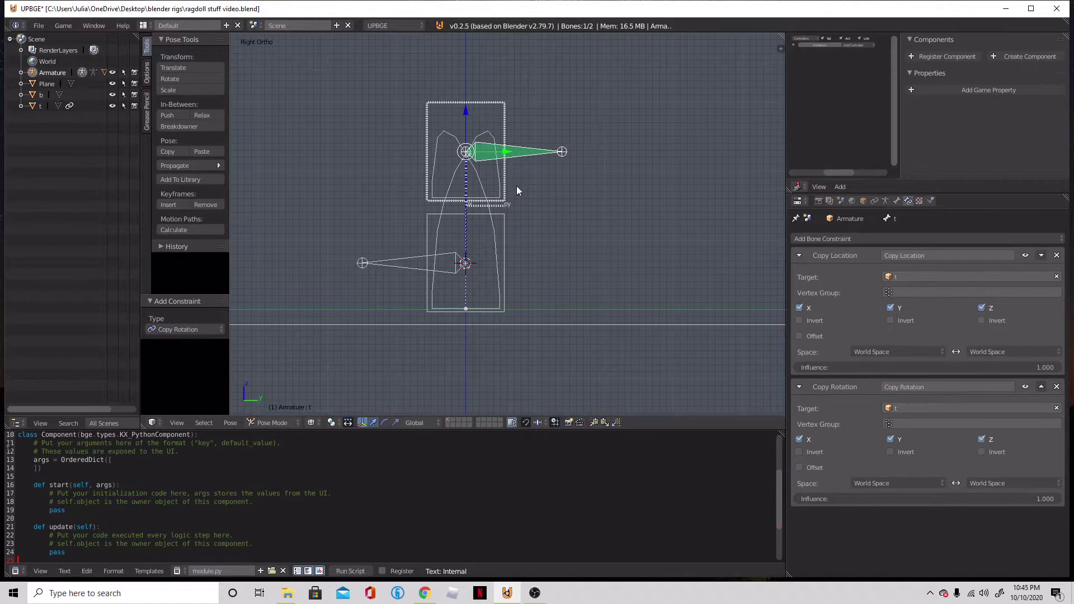
# - Apply the constrained upper bone's pose as the armature's rest pose
pyautogui.click(541, 156)
pyautogui.click(230, 422)
pyautogui.moveTo(292, 373)
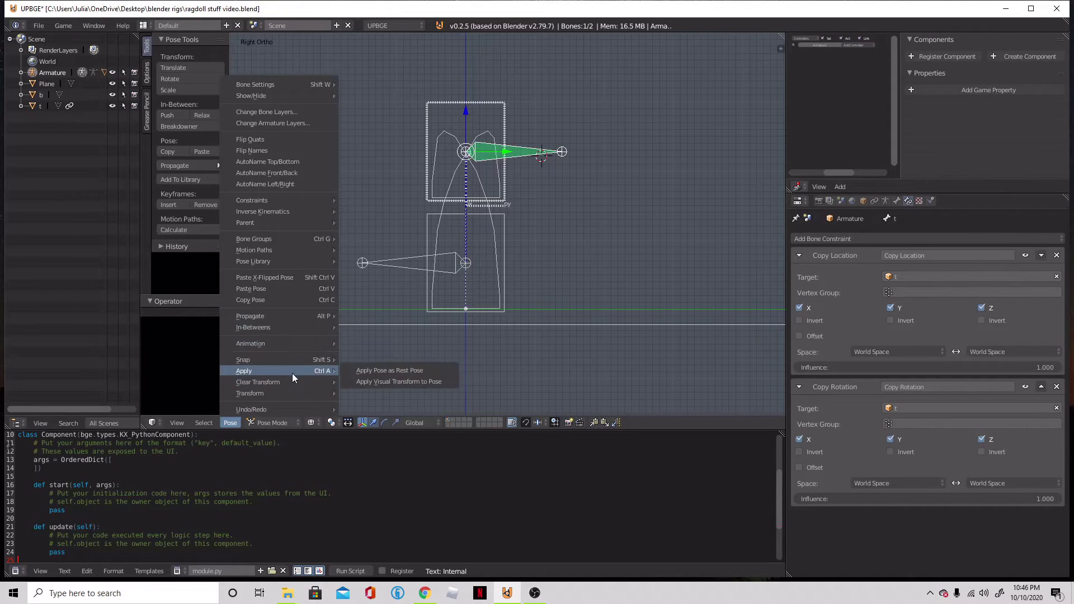
pyautogui.click(383, 370)
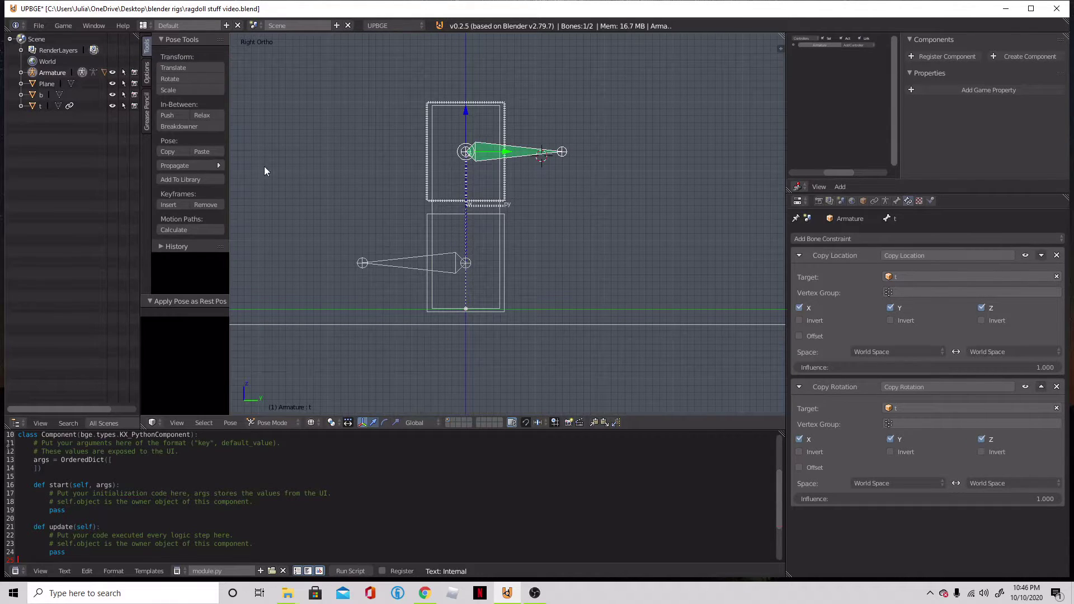
# - Add Copy Location and Copy Rotation bone constraints to the lower bone b
pyautogui.rightClick(399, 269)
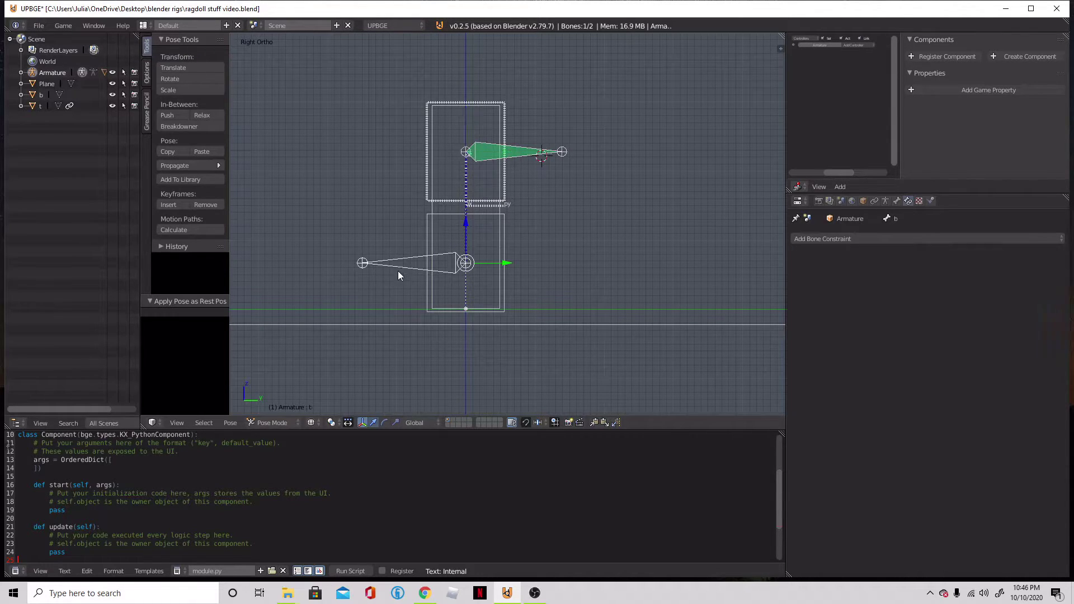
pyautogui.click(860, 239)
pyautogui.click(853, 262)
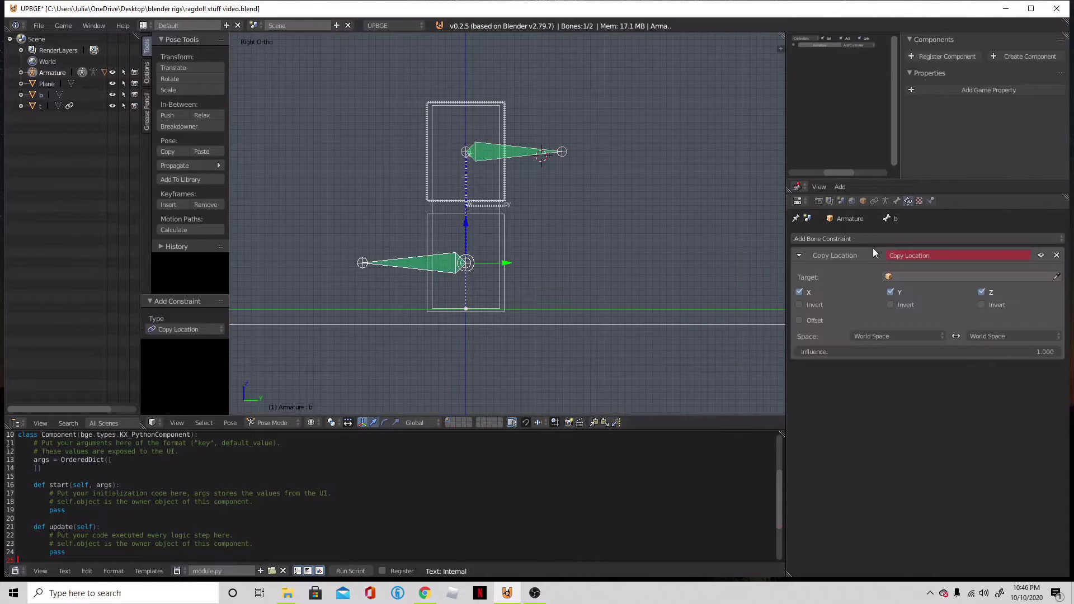
pyautogui.click(875, 240)
pyautogui.click(864, 283)
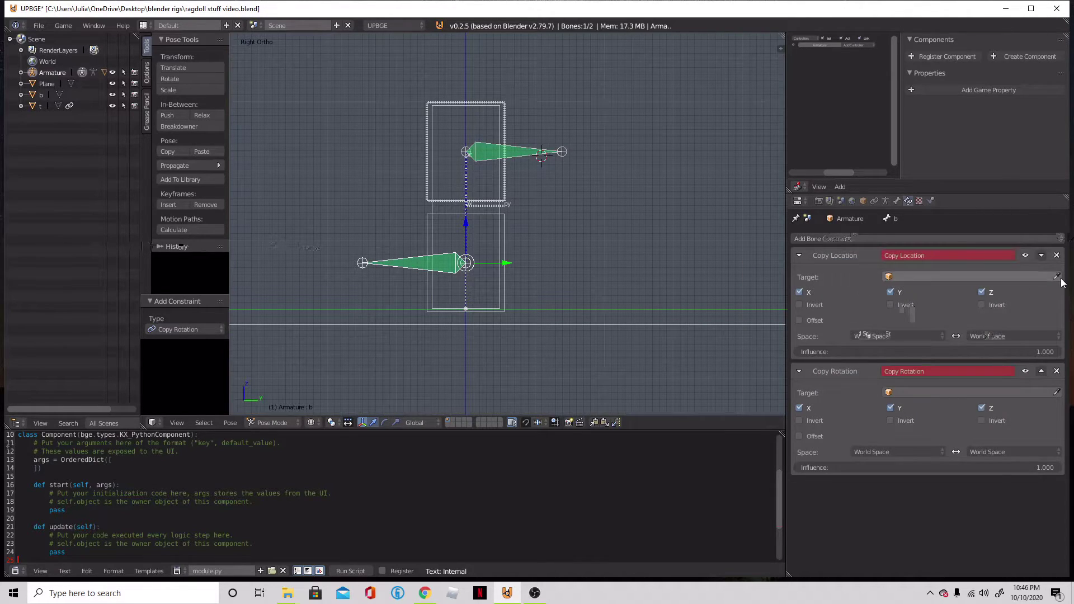
# - Set the lower box b as the target of the lower bone's Copy Location and Copy Rotation constraints
pyautogui.click(507, 224)
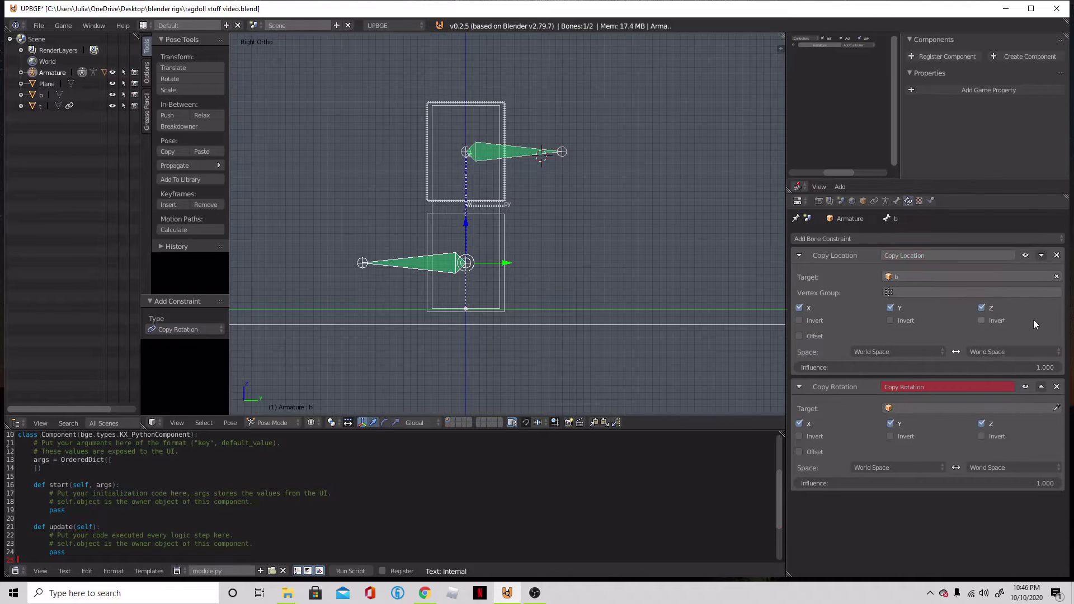
pyautogui.click(1059, 407)
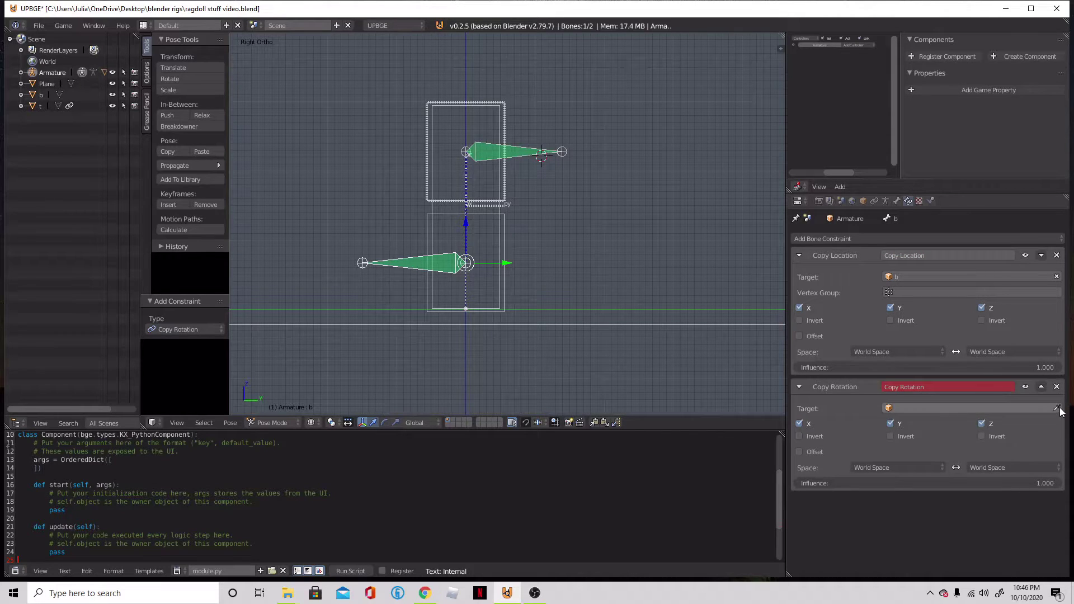
pyautogui.click(506, 273)
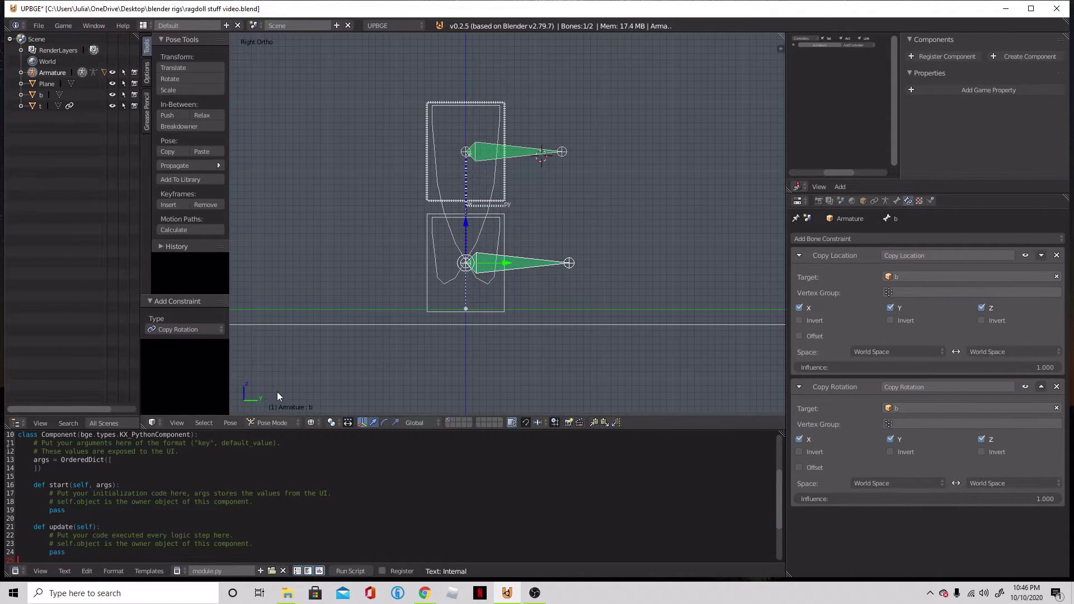
# - Apply the pose as rest pose again with the lower bone constrained to its box
pyautogui.click(230, 423)
pyautogui.moveTo(260, 373)
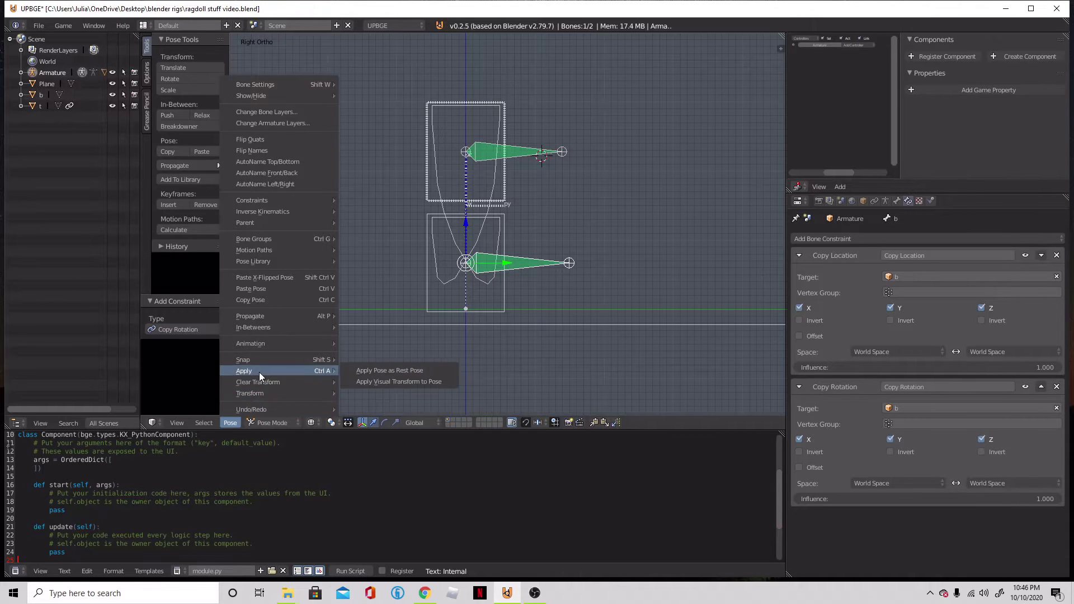
pyautogui.click(389, 371)
pyautogui.scroll(1, 428, 271)
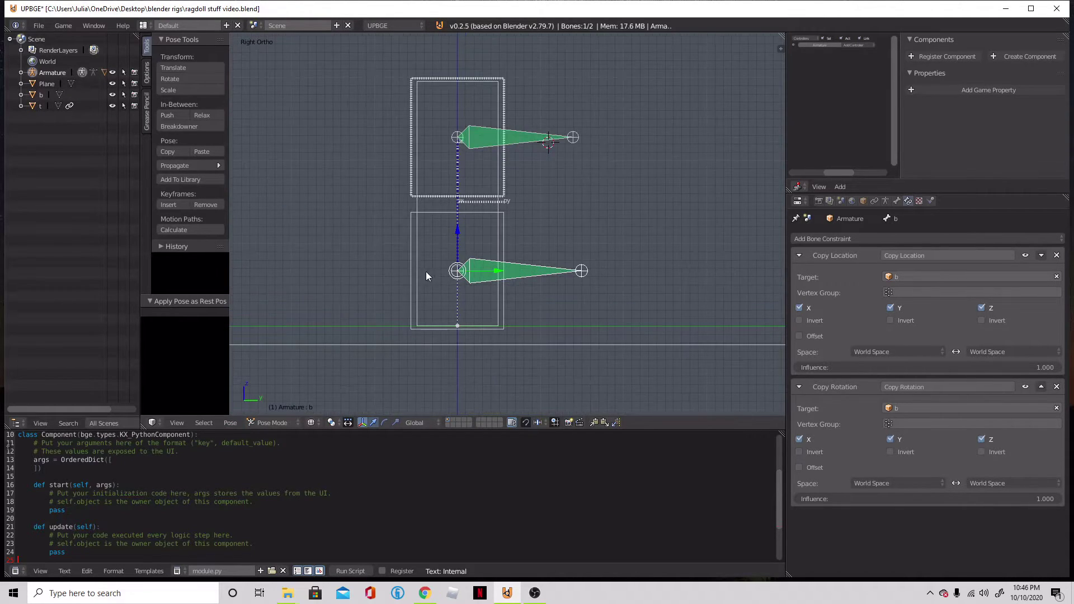
pyautogui.scroll(2, 429, 271)
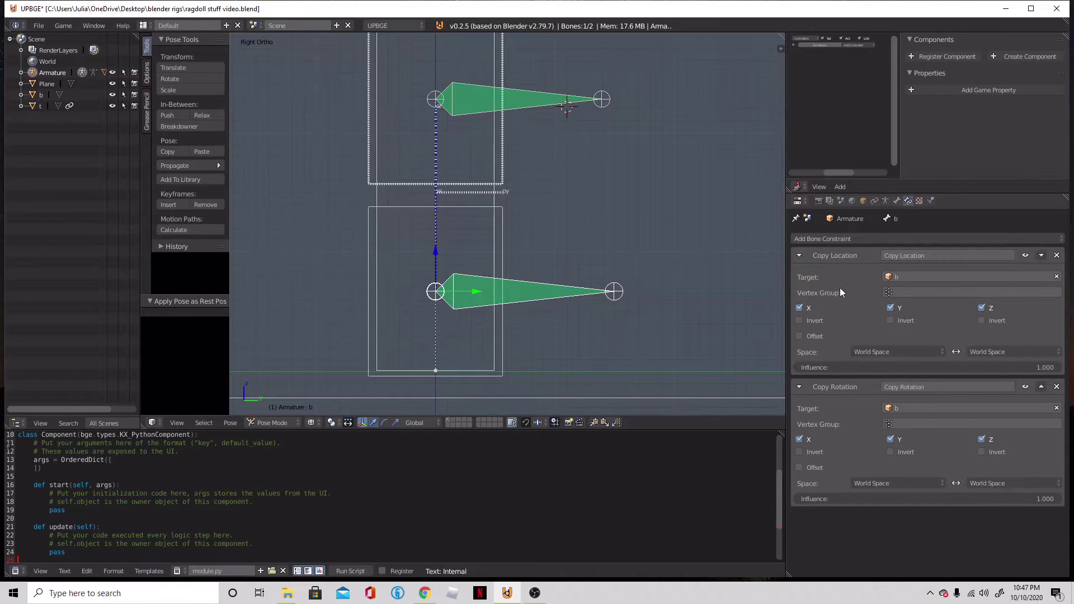
pyautogui.scroll(-3, 533, 217)
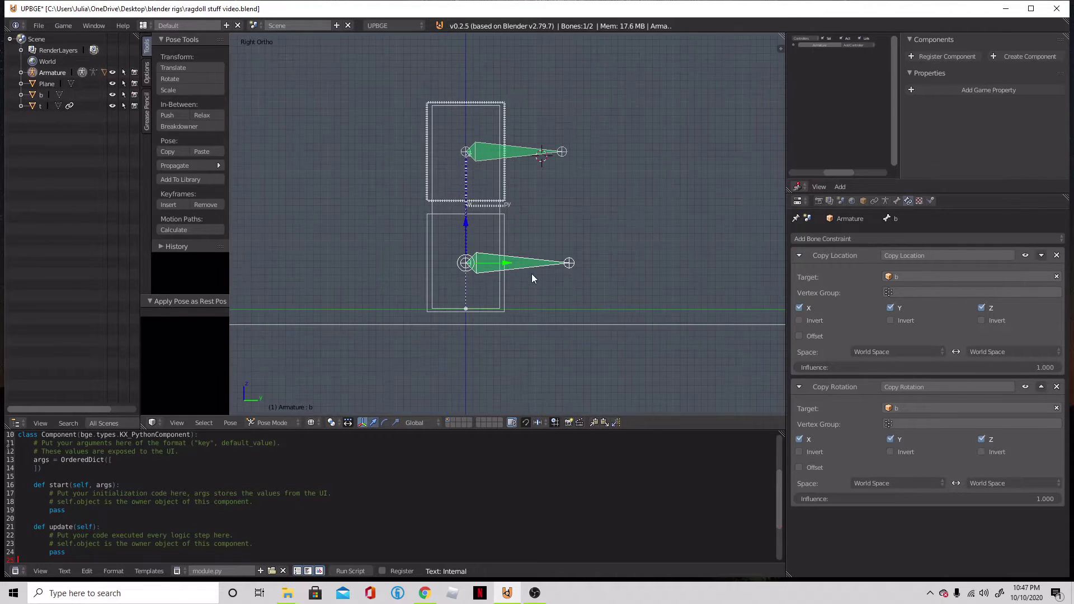
# - Switch to the Game Logic screen layout and display the rig there in wireframe from the right side view
pyautogui.click(144, 25)
pyautogui.click(168, 83)
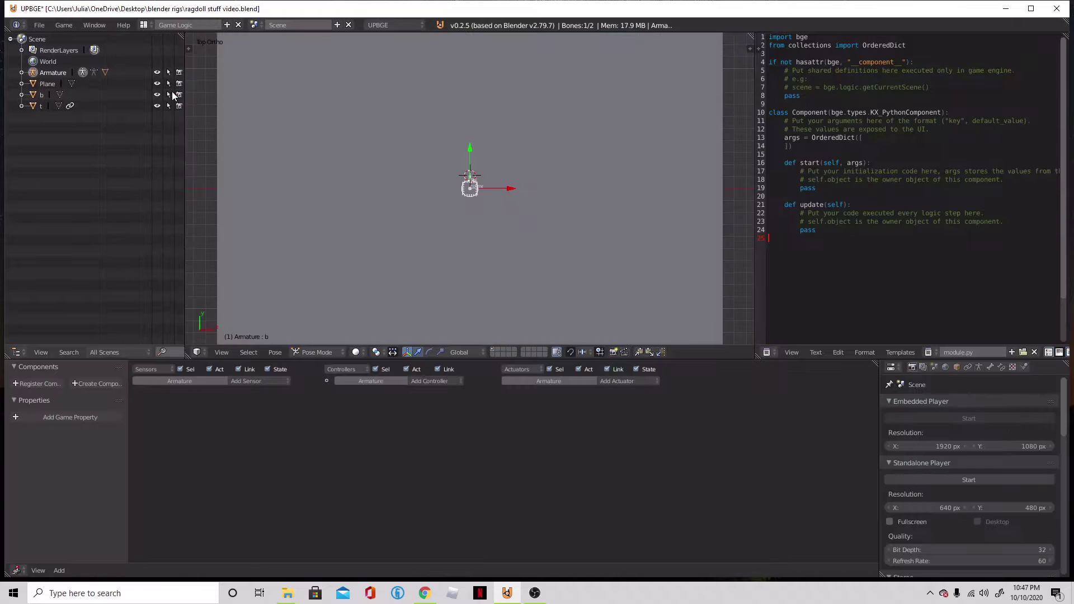
pyautogui.press('KP_3')
pyautogui.scroll(6, 472, 196)
pyautogui.keyDown('shift'); pyautogui.moveTo(480, 136); pyautogui.dragTo(472, 212, button='middle'); pyautogui.keyUp('shift')
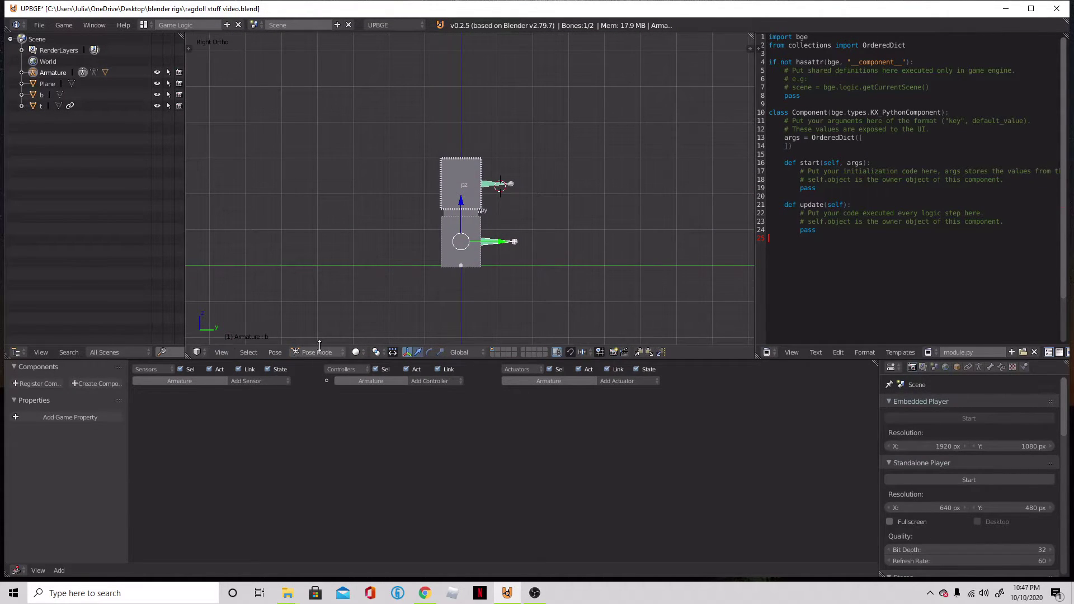
pyautogui.click(356, 351)
pyautogui.click(397, 300)
pyautogui.scroll(2, 528, 223)
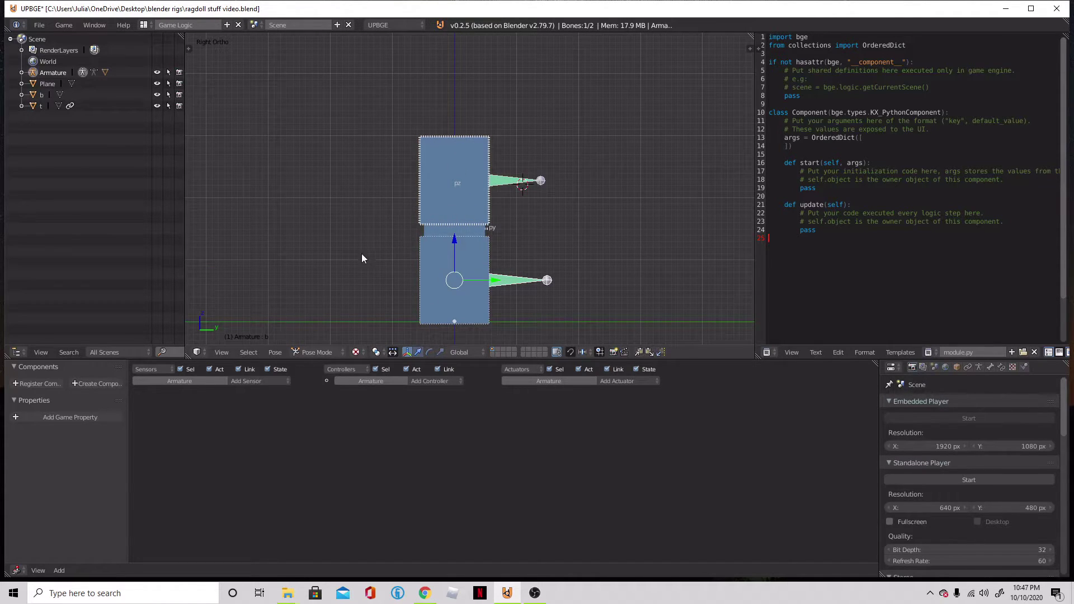
pyautogui.press('z')
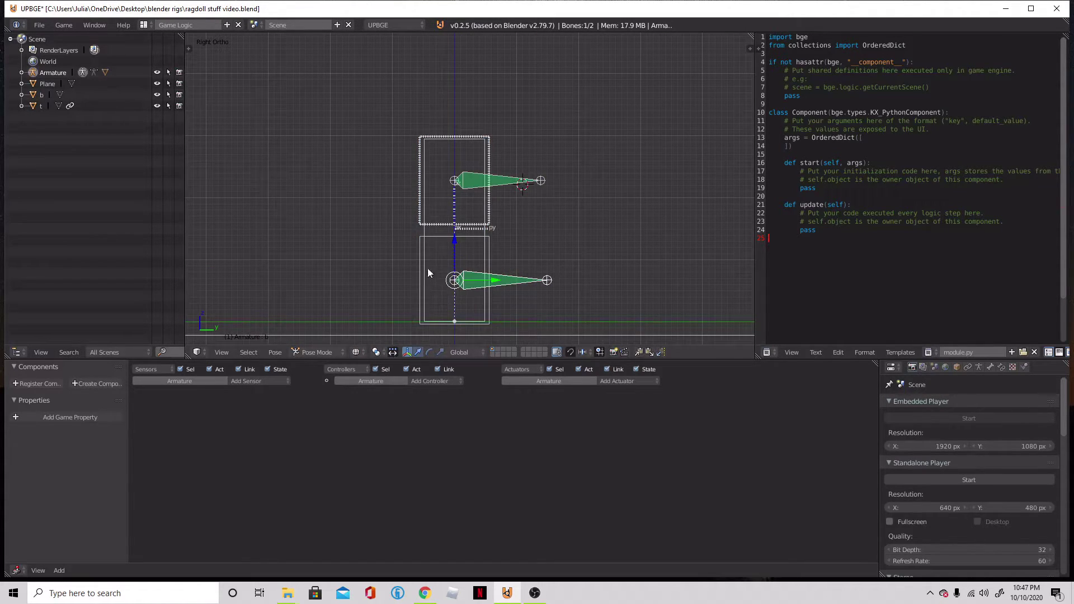
# - Give the armature an Always sensor wired to a Run Armature actuator and save the file
pyautogui.scroll(-1, 427, 269)
pyautogui.click(252, 381)
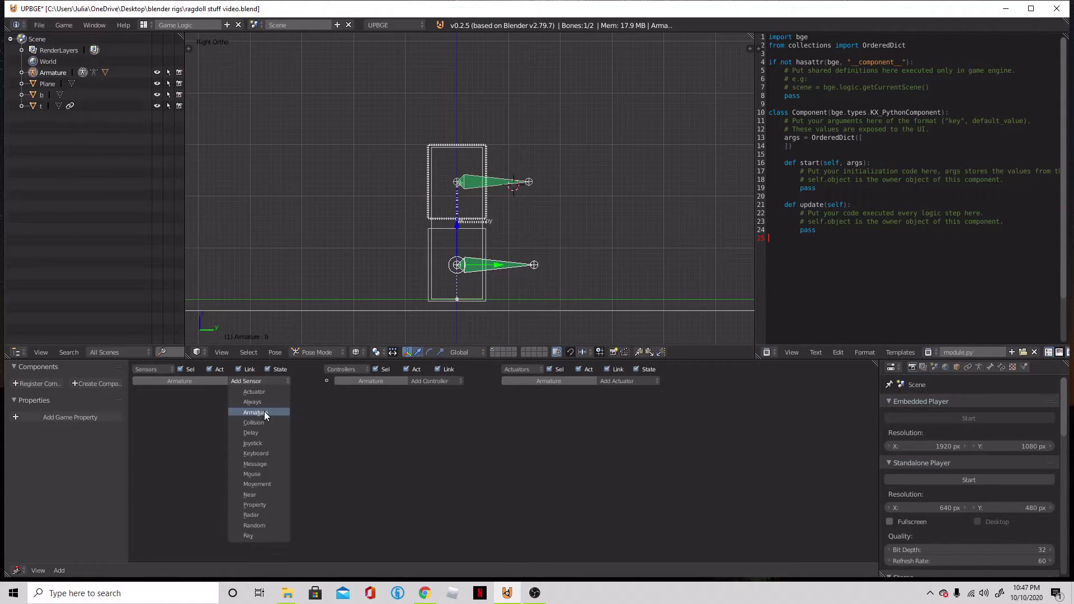
pyautogui.click(253, 401)
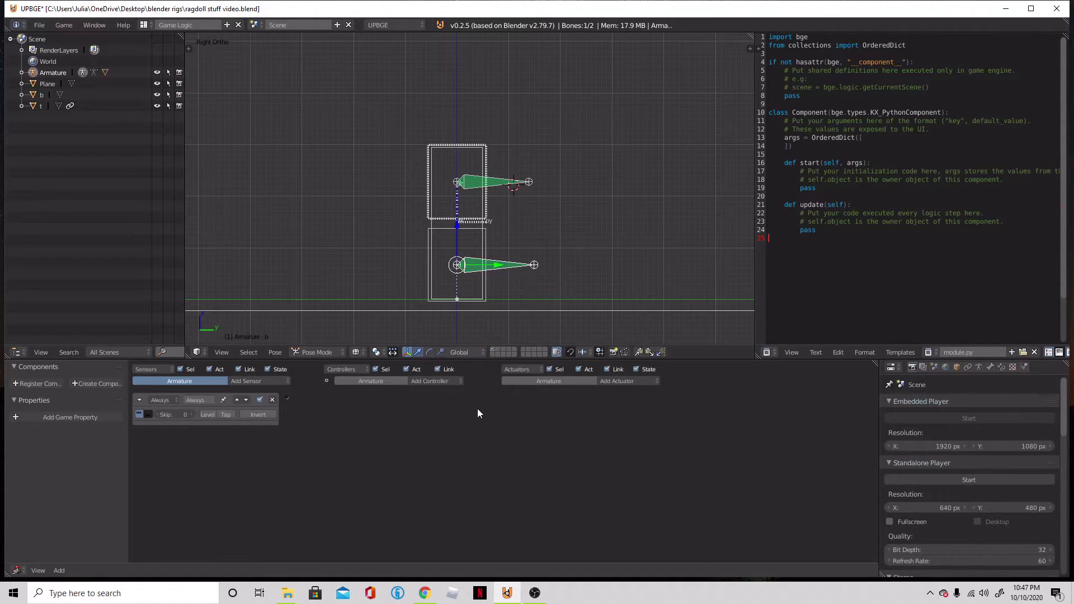
pyautogui.click(626, 381)
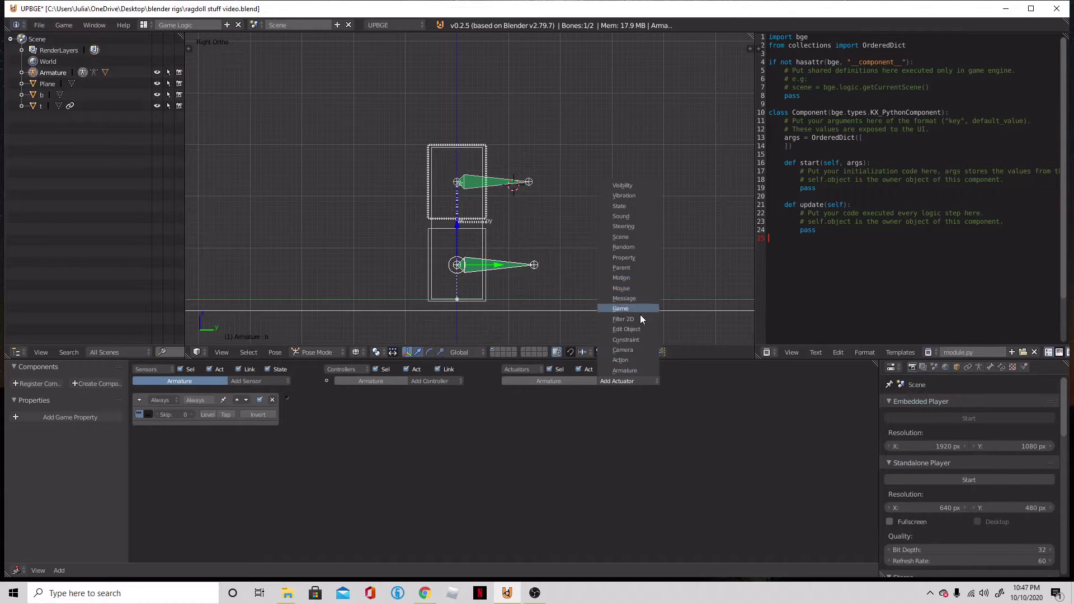
pyautogui.click(634, 370)
pyautogui.moveTo(289, 397); pyautogui.dragTo(505, 398)
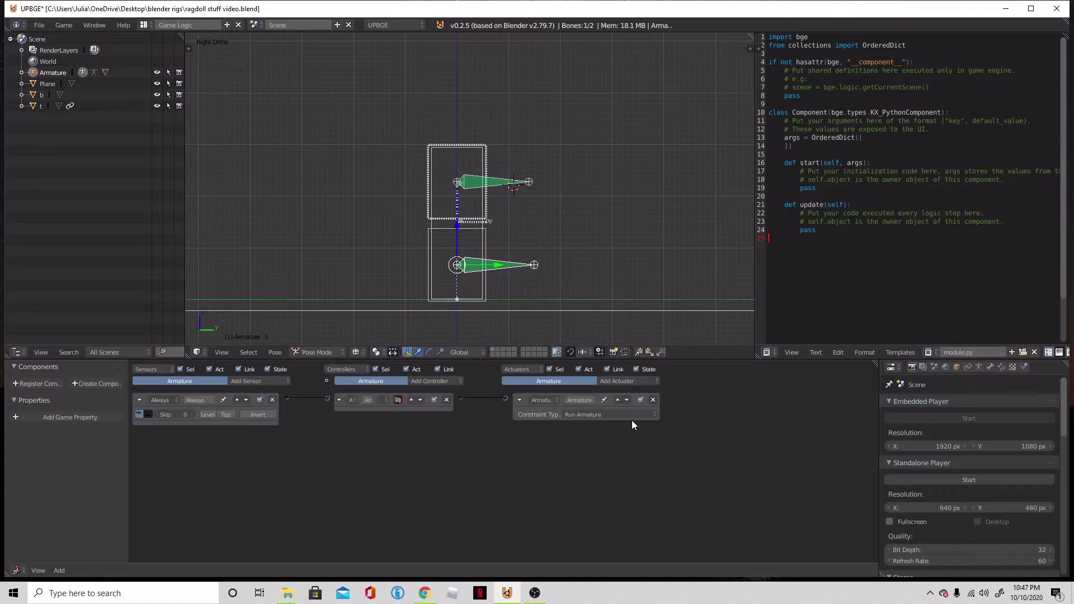
pyautogui.hotkey('ctrl', 's')
# - Return the armature to Object Mode, save the file and test-run the game in wireframe
pyautogui.click(477, 178)
pyautogui.rightClick(495, 189)
pyautogui.click(312, 352)
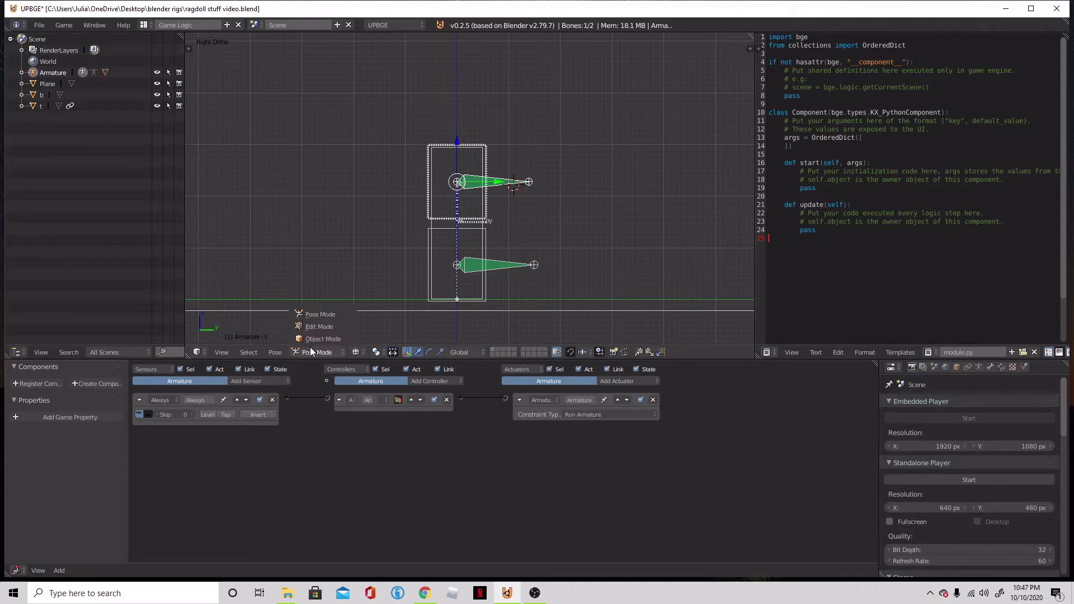
pyautogui.click(341, 338)
pyautogui.hotkey('ctrl', 's')
pyautogui.click(495, 261)
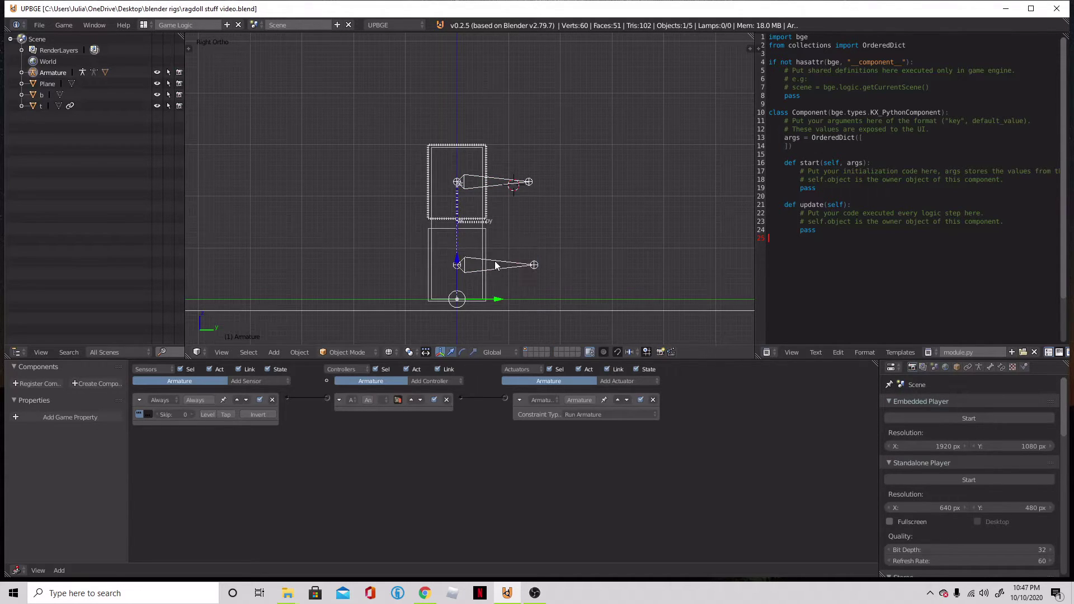
pyautogui.press('p')
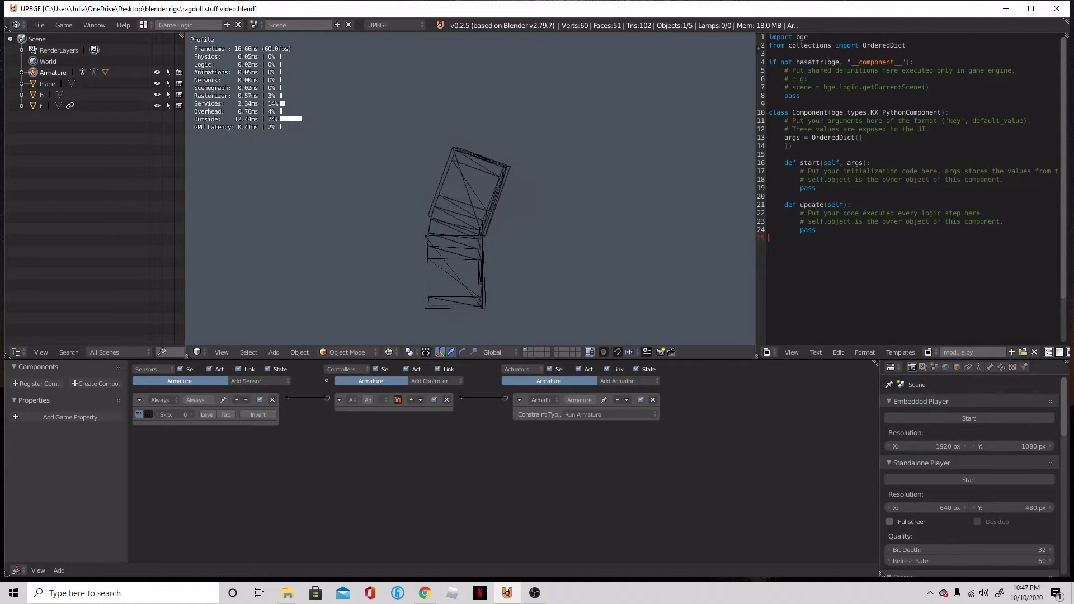
pyautogui.press('Escape')
# - Select boxes b and t together and show the physics settings of the upper box t
pyautogui.scroll(2, 488, 244)
pyautogui.moveTo(488, 244); pyautogui.dragTo(492, 203, button='middle')
pyautogui.rightClick(492, 203)
pyautogui.moveTo(500, 260); pyautogui.dragTo(496, 234, button='middle')
pyautogui.keyDown('shift'); pyautogui.rightClick(494, 232); pyautogui.keyUp('shift')
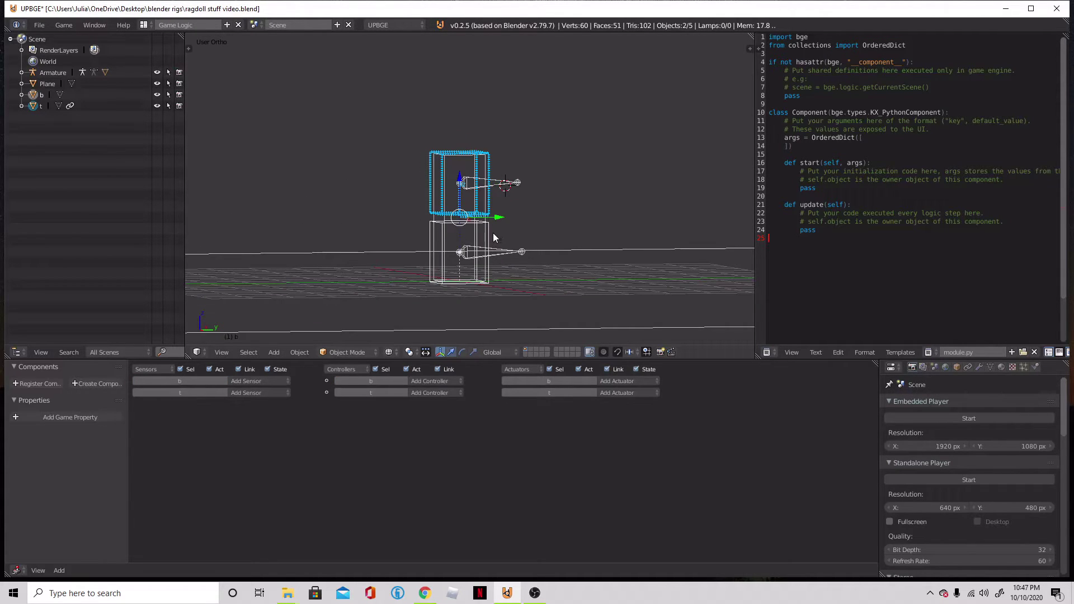
pyautogui.press('g')
pyautogui.rightClick(495, 232)
pyautogui.rightClick(491, 224)
pyautogui.keyDown('shift'); pyautogui.rightClick(492, 209); pyautogui.keyUp('shift')
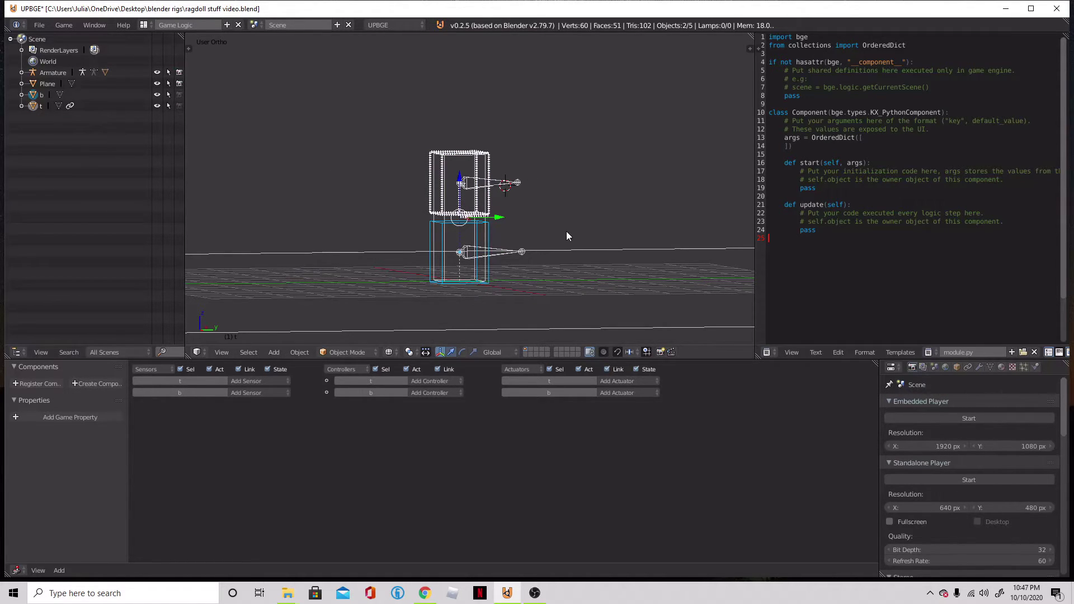
pyautogui.click(1034, 366)
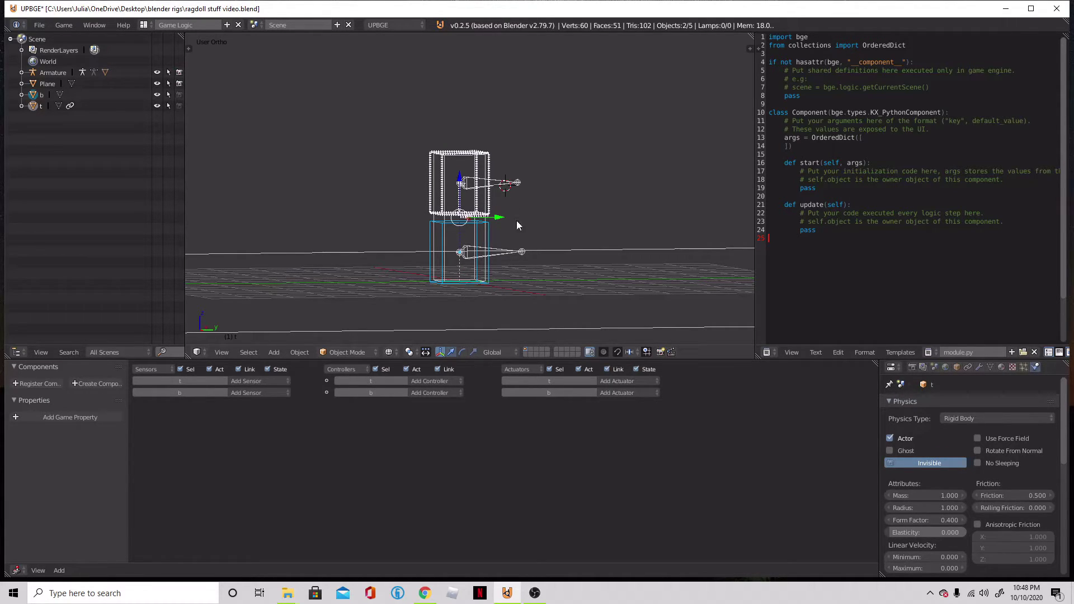
# - Switch the viewport to Material shading and test-run the game with the ground plane selected
pyautogui.click(331, 351)
pyautogui.click(390, 352)
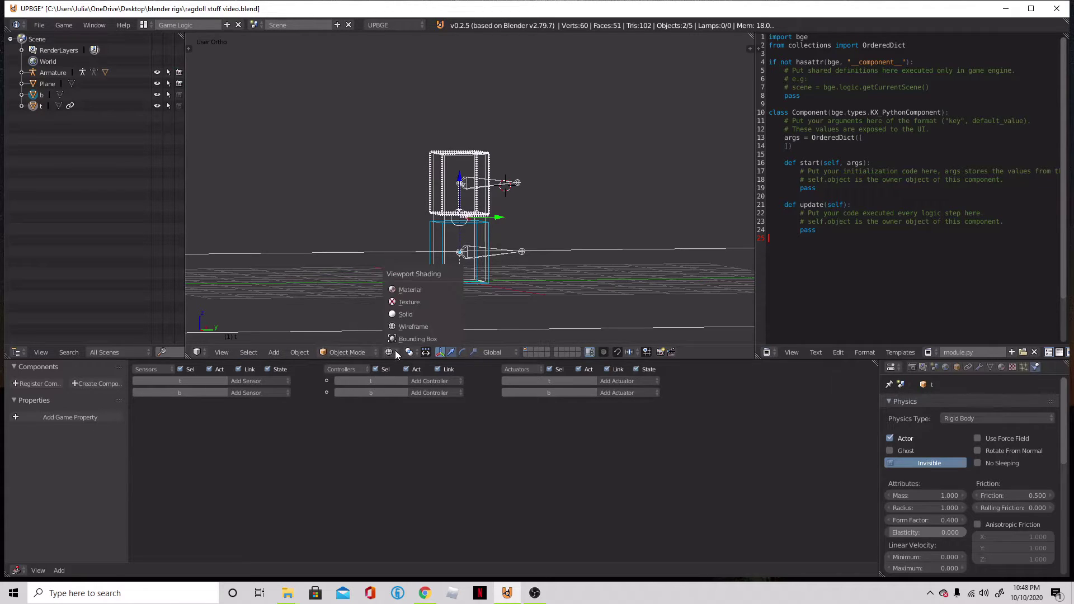
pyautogui.click(425, 284)
pyautogui.moveTo(425, 284)
pyautogui.mouseDown(button='middle')
pyautogui.moveTo(432, 316)
pyautogui.moveTo(416, 291)
pyautogui.mouseUp(button='middle')
pyautogui.scroll(-3, 416, 291)
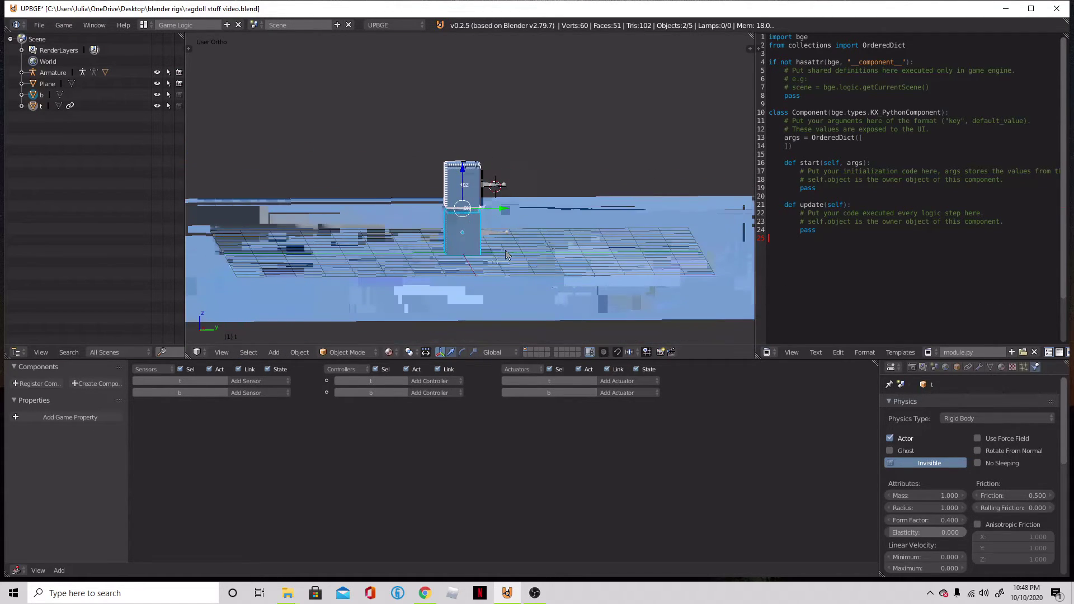
pyautogui.rightClick(508, 253)
pyautogui.press('p')
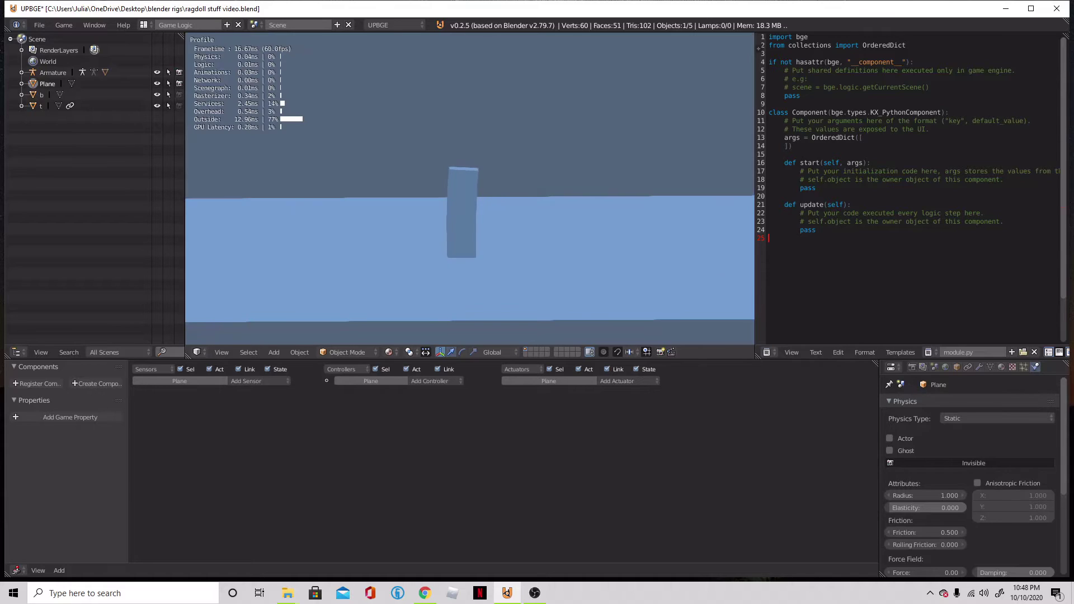
pyautogui.press('Escape')
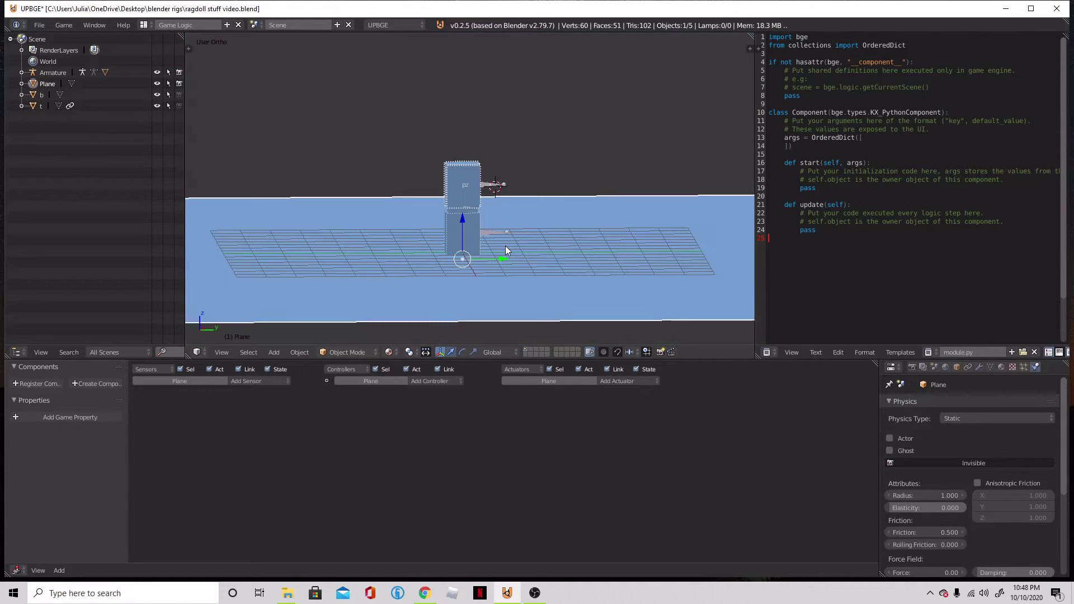
# - Add a new material to the arm mesh and give it a muted tan diffuse colour
pyautogui.rightClick(478, 212)
pyautogui.click(1000, 368)
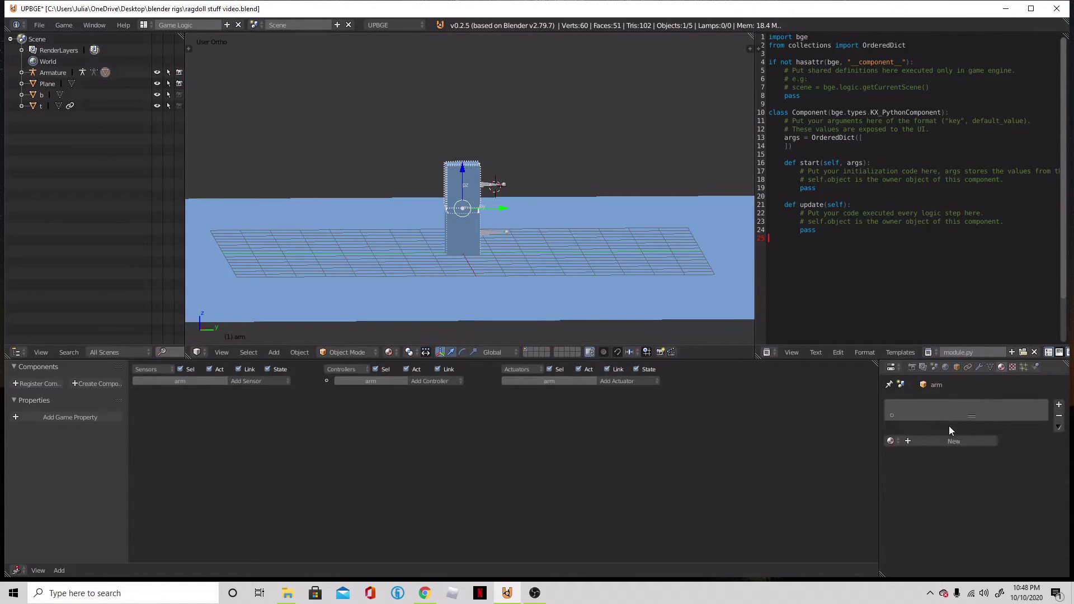
pyautogui.click(947, 441)
pyautogui.scroll(-3, 945, 434)
pyautogui.click(944, 511)
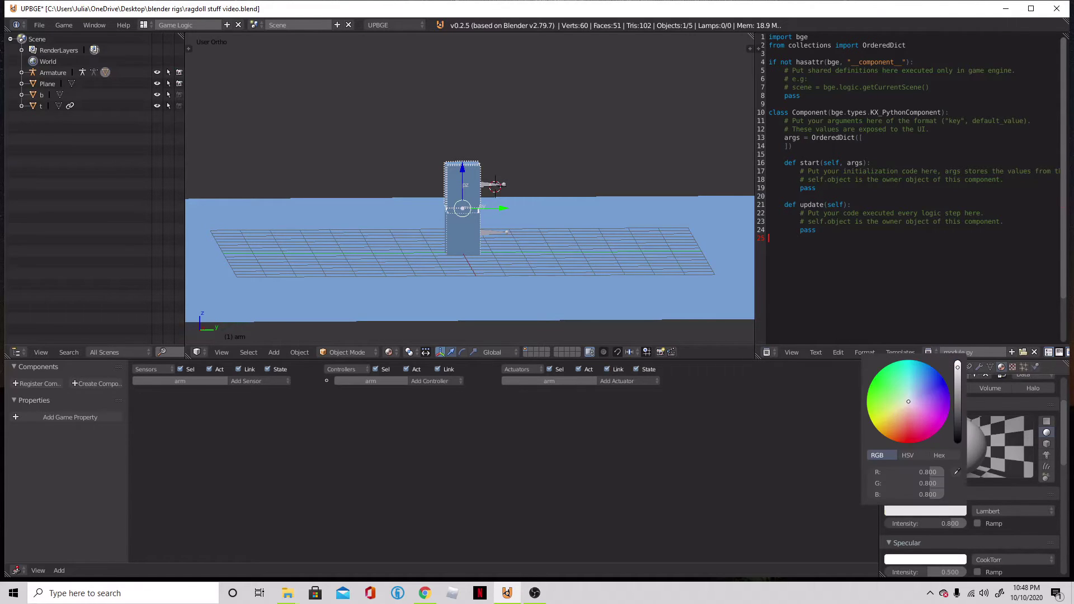
pyautogui.moveTo(908, 402); pyautogui.dragTo(893, 418)
pyautogui.moveTo(956, 400); pyautogui.dragTo(957, 393)
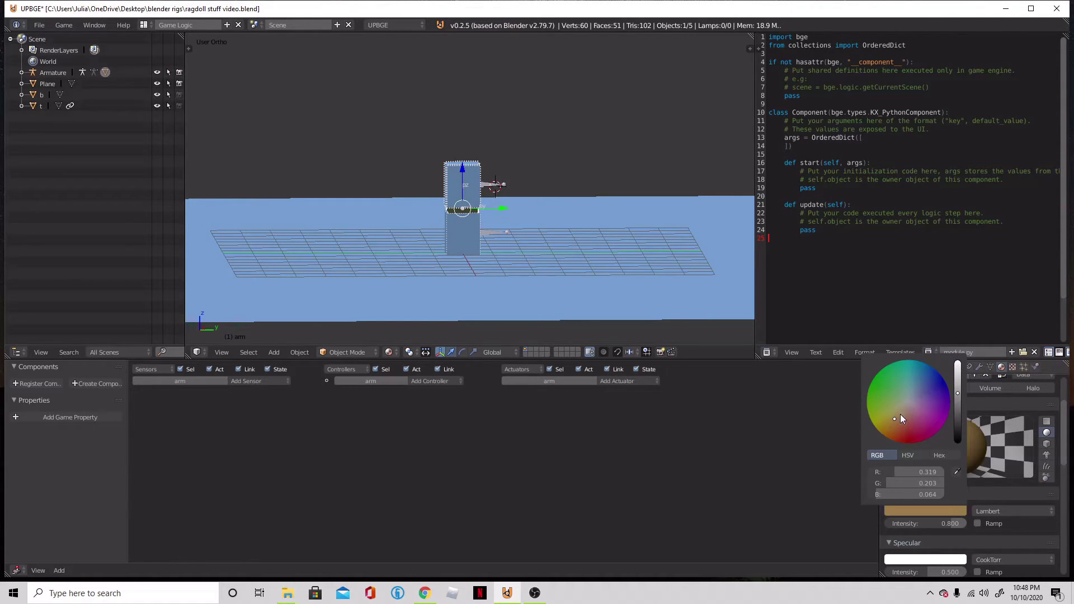
pyautogui.moveTo(901, 413); pyautogui.dragTo(902, 408)
# - Set the arm material's specular intensity to 0 and adjust its diffuse colour to a lighter tan
pyautogui.scroll(2, 463, 233)
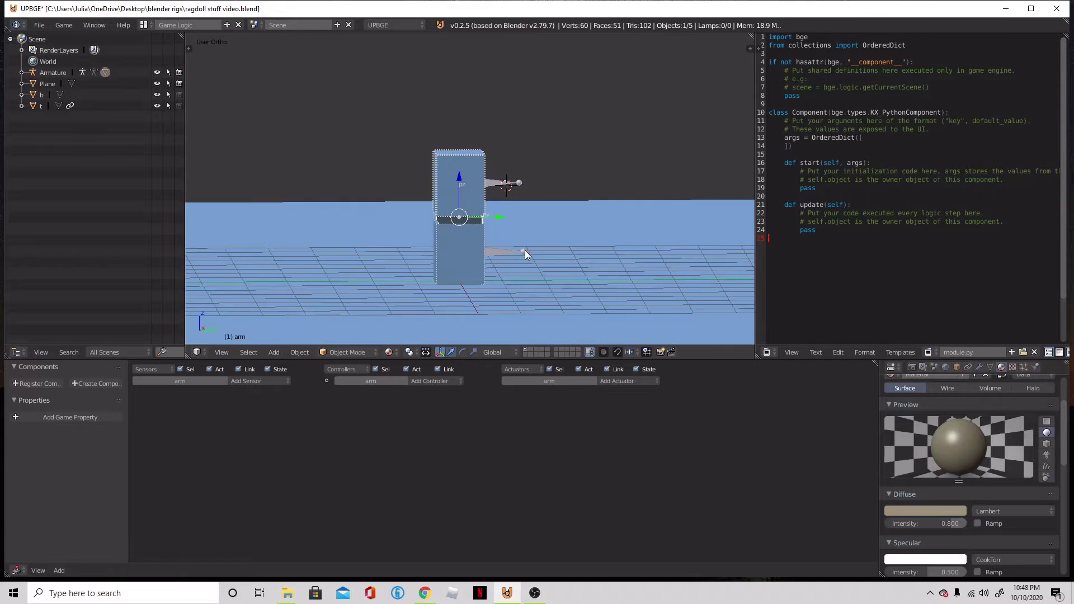
pyautogui.moveTo(463, 233); pyautogui.dragTo(495, 230, button='middle')
pyautogui.moveTo(939, 572); pyautogui.dragTo(873, 568)
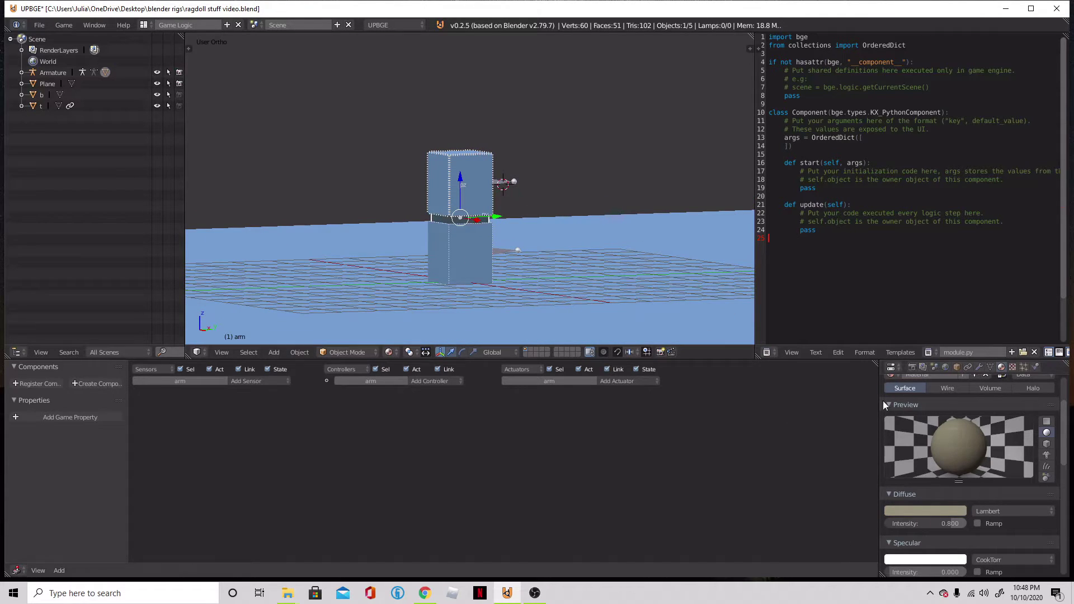
pyautogui.click(939, 513)
pyautogui.moveTo(957, 370); pyautogui.dragTo(957, 380)
# - Test-run the game to check the arm's new material up close, then stop it
pyautogui.scroll(2, 518, 250)
pyautogui.moveTo(511, 249); pyautogui.dragTo(519, 246, button='middle')
pyautogui.press('p')
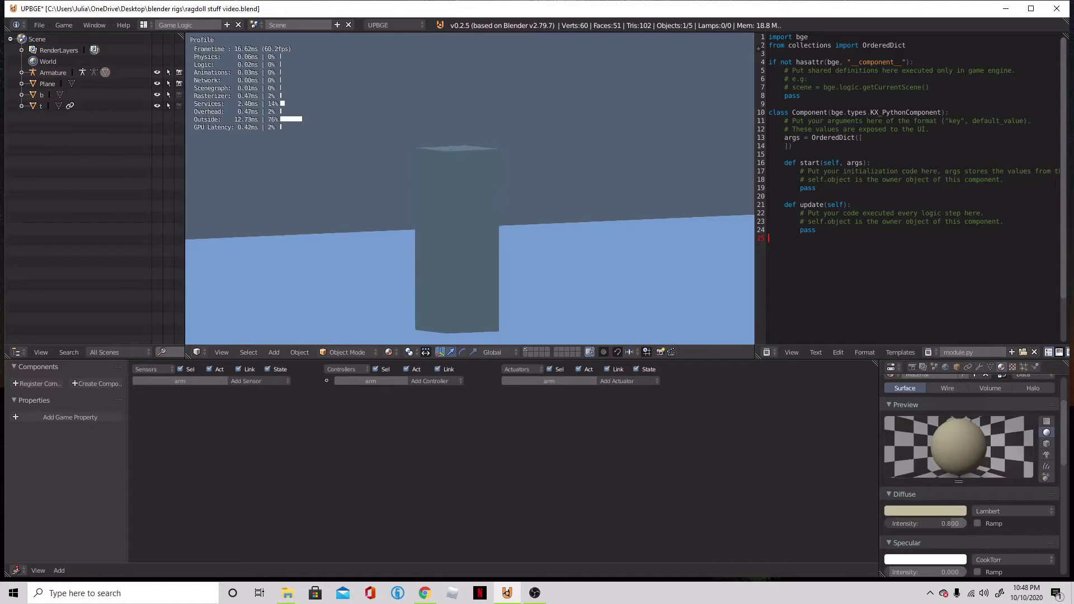
pyautogui.press('Escape')
# - Add a Sun lamp to the scene and raise it along Z above the plane
pyautogui.scroll(-5, 615, 241)
pyautogui.hotkey('shift', 'a')
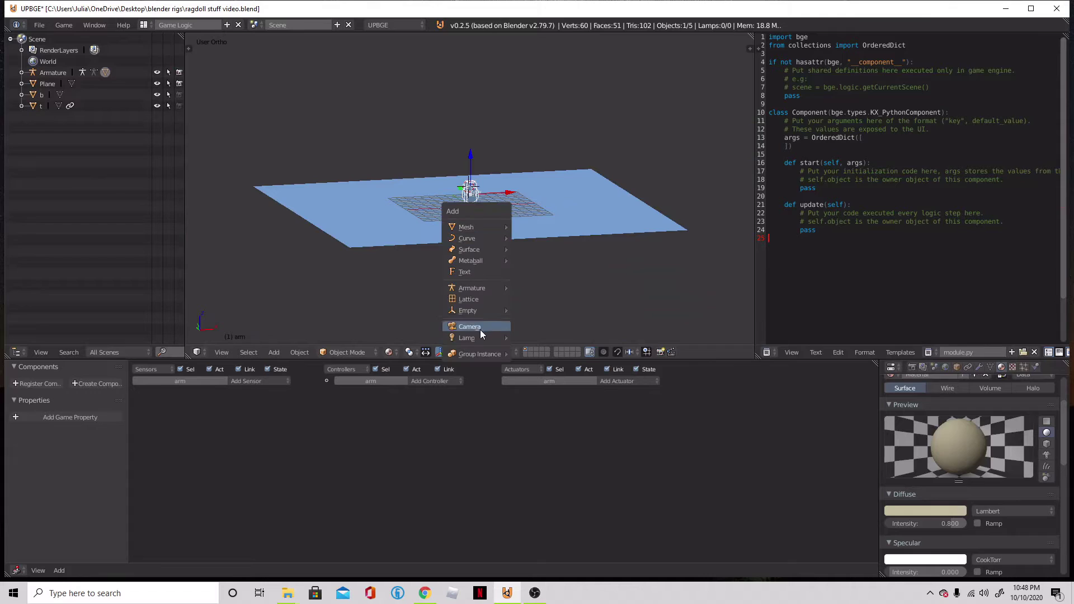
pyautogui.moveTo(478, 339)
pyautogui.click(552, 347)
pyautogui.press('g')
pyautogui.press('z')
pyautogui.click(494, 95)
# - Move the Sun lamp off to the side of the arm and rotate it 58.4° to light the arm obliquely
pyautogui.press('g')
pyautogui.click(636, 175)
pyautogui.press('r')
pyautogui.click(564, 262)
# - Test-run the game from a raised angle to examine the sunlight on the arm, then stop it
pyautogui.moveTo(554, 257); pyautogui.dragTo(477, 286, button='middle')
pyautogui.scroll(6, 475, 235)
pyautogui.press('p')
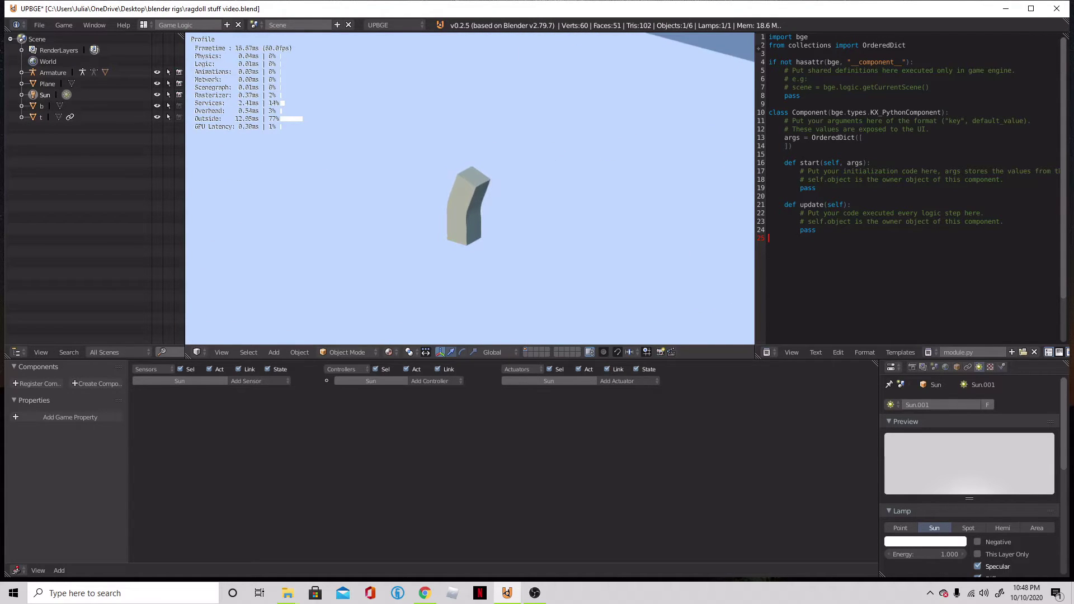
pyautogui.press('Escape')
# - Enable shadows for the Sun lamp and test-run the game with them
pyautogui.scroll(-4, 972, 541)
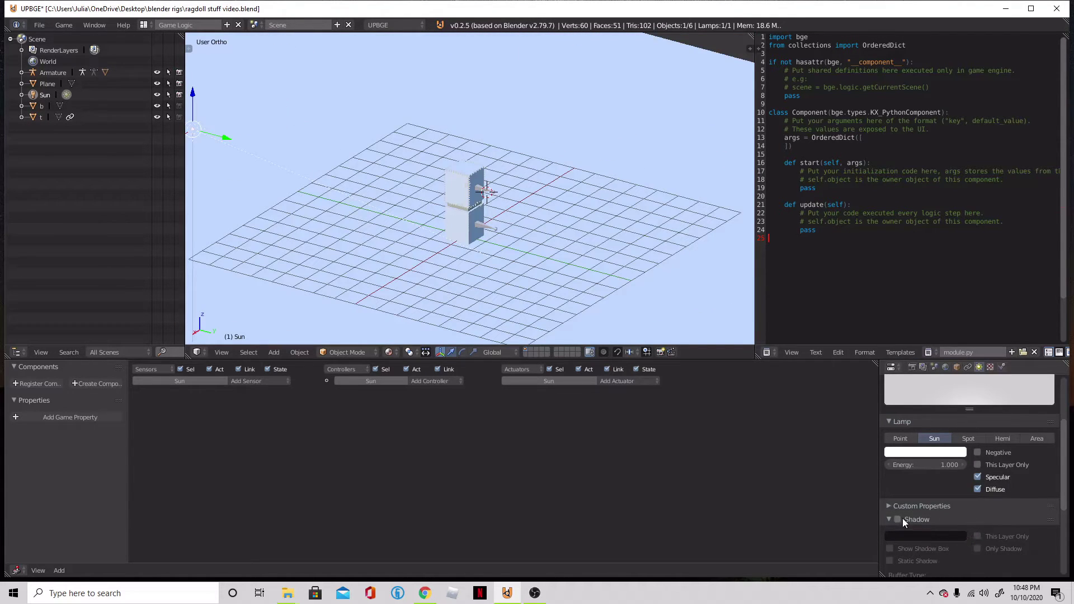
pyautogui.click(898, 519)
pyautogui.press('p')
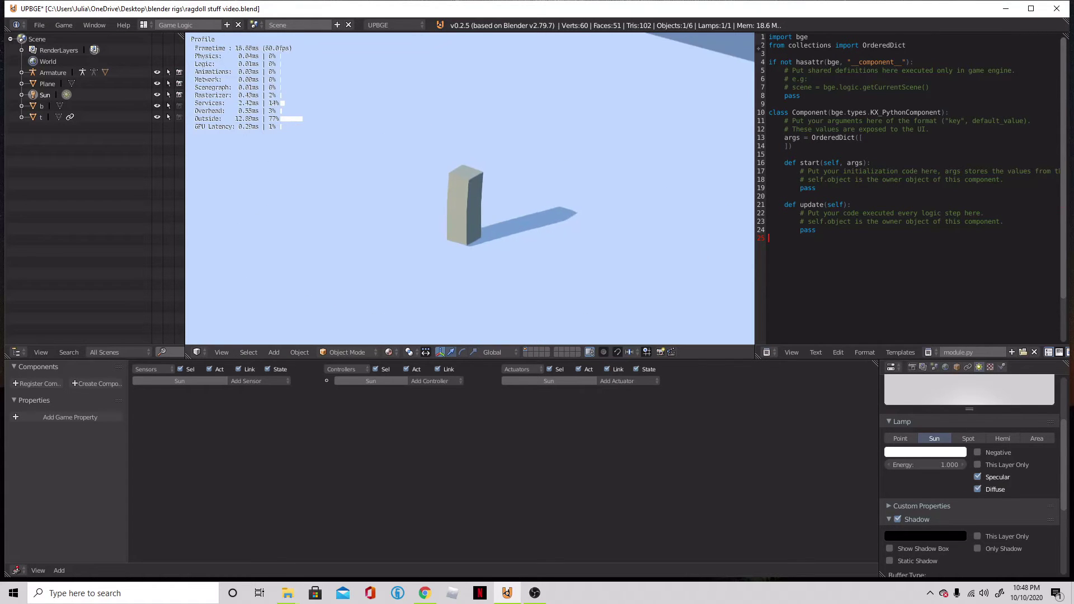
pyautogui.press('Escape')
# - Put both boxes, the arm mesh and the armature together into a new group
pyautogui.scroll(1, 492, 211)
pyautogui.moveTo(478, 190); pyautogui.dragTo(640, 195, button='middle')
pyautogui.scroll(3, 498, 196)
pyautogui.rightClick(498, 197)
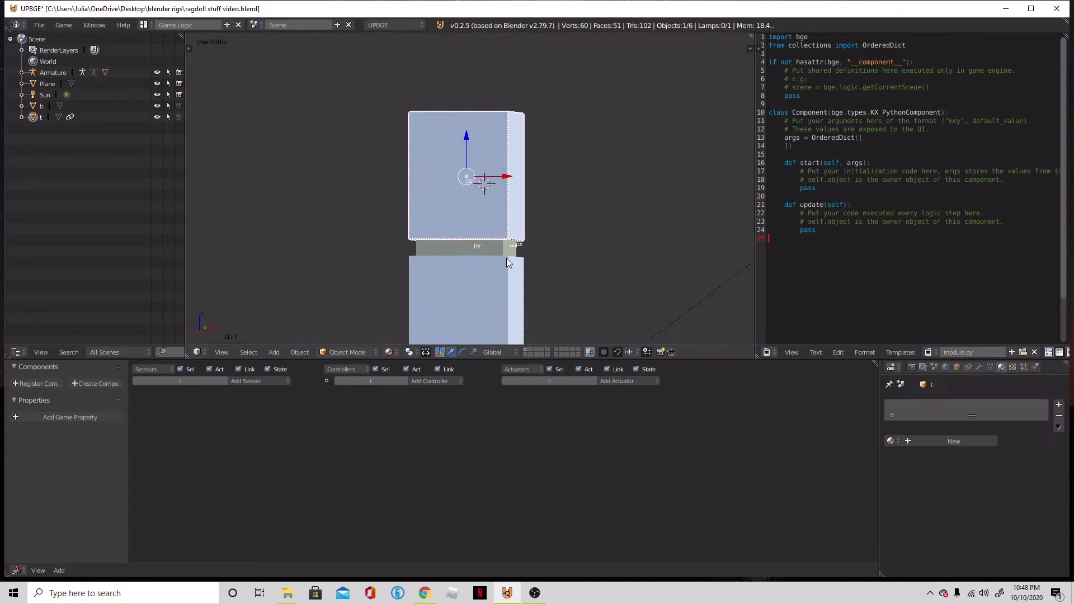
pyautogui.keyDown('shift'); pyautogui.rightClick(495, 246); pyautogui.keyUp('shift')
pyautogui.keyDown('shift'); pyautogui.rightClick(511, 293); pyautogui.keyUp('shift')
pyautogui.press('z')
pyautogui.scroll(-1, 506, 292)
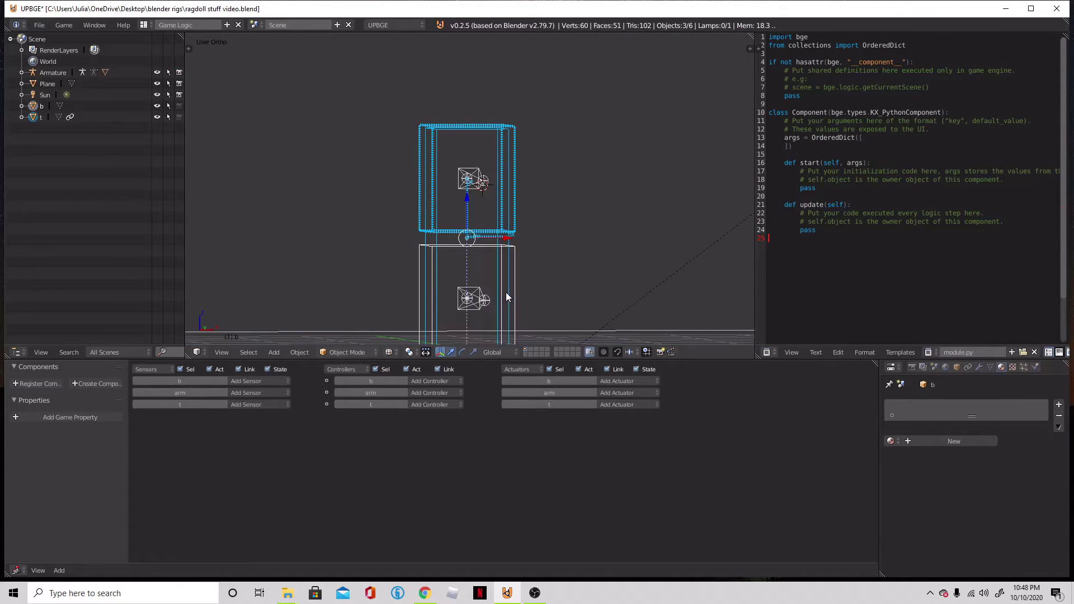
pyautogui.keyDown('shift'); pyautogui.rightClick(476, 181); pyautogui.keyUp('shift')
pyautogui.press('t')
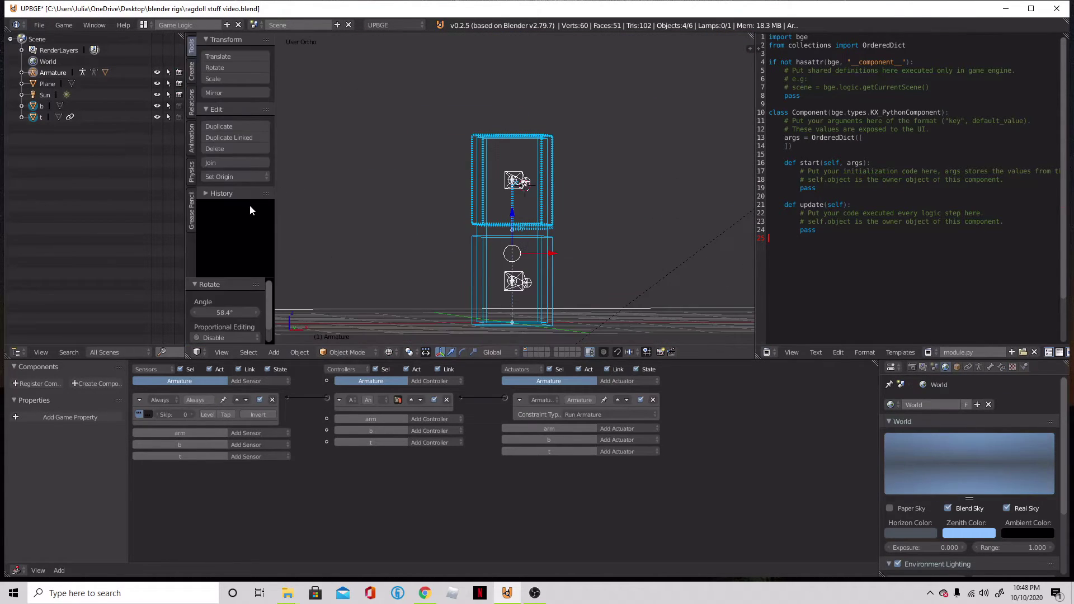
pyautogui.click(190, 105)
pyautogui.click(247, 64)
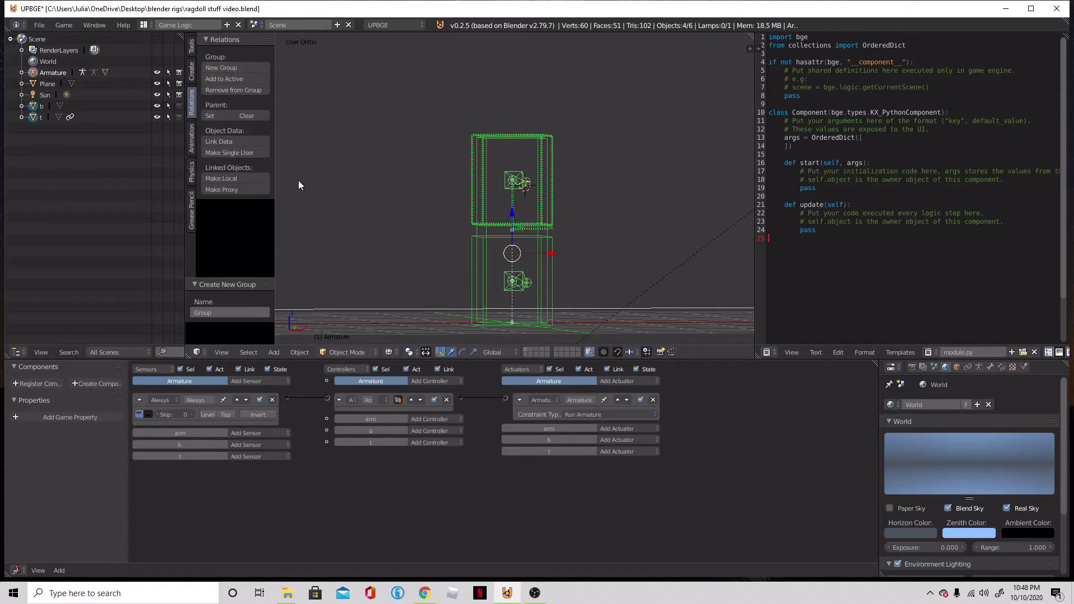
# - Name the new group "gradoll arm"
pyautogui.click(227, 309)
pyautogui.write('gradoll')
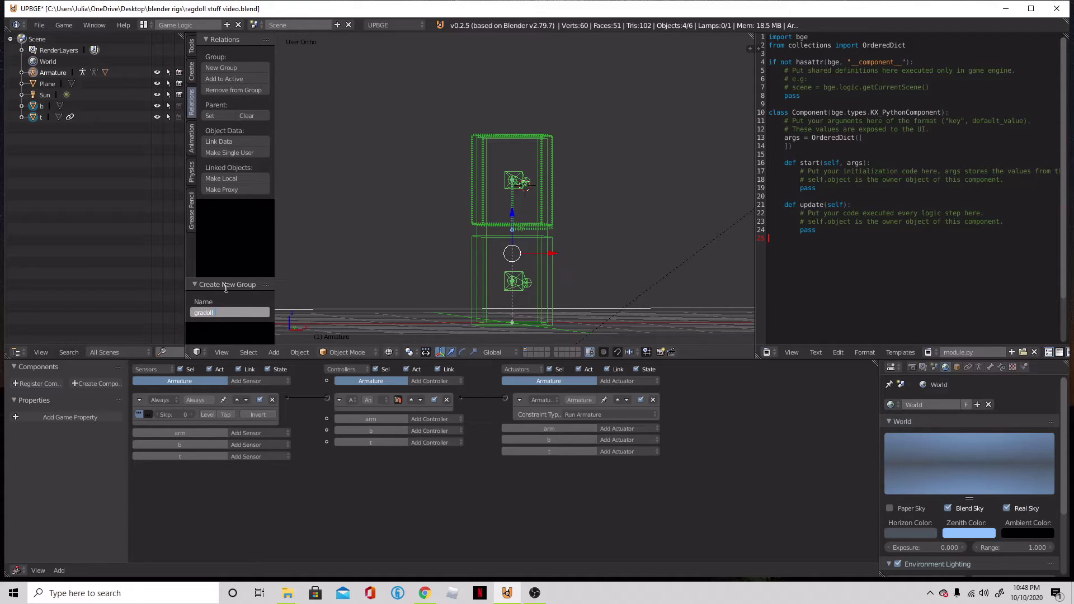
pyautogui.press('Return')
pyautogui.click(221, 314)
pyautogui.click(214, 312)
pyautogui.press('Return')
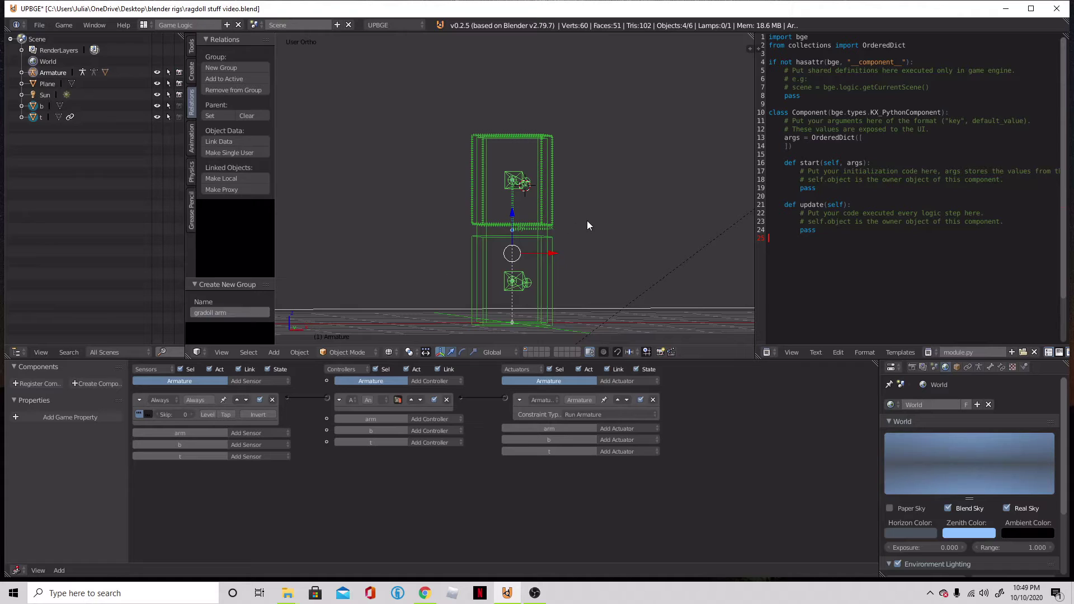
# - Move the grouped arm objects to the second layer and show that layer
pyautogui.scroll(-5, 581, 241)
pyautogui.moveTo(542, 233); pyautogui.dragTo(555, 183, button='middle')
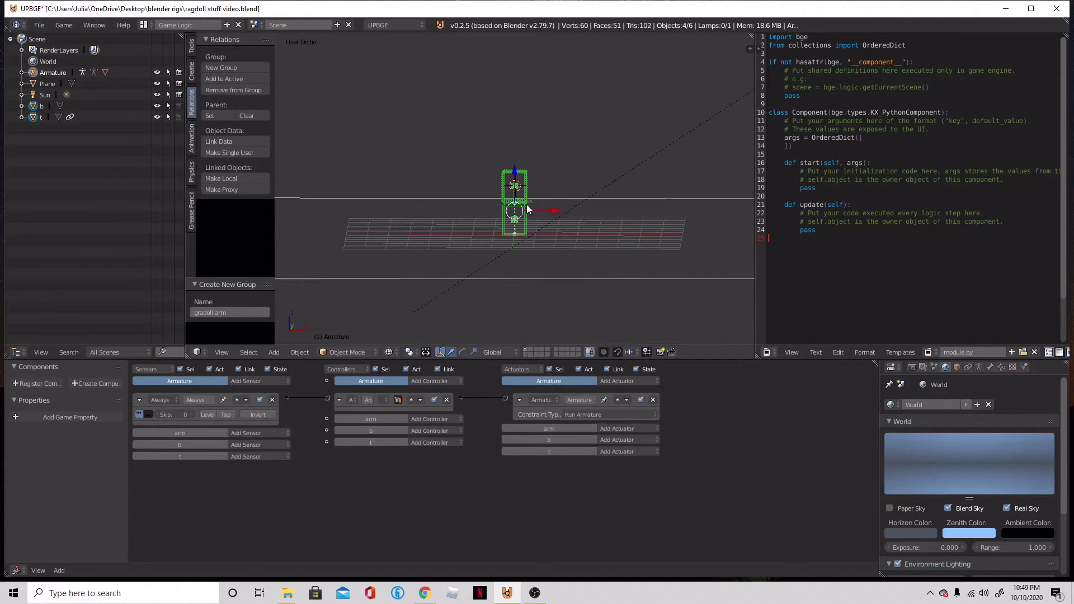
pyautogui.press('m')
pyautogui.click(619, 232)
pyautogui.click(533, 353)
# - Add an instance of the gradoll arm group and set its origin to the centre of mass (Volume)
pyautogui.hotkey('shift', 'a')
pyautogui.moveTo(506, 261)
pyautogui.click(592, 259)
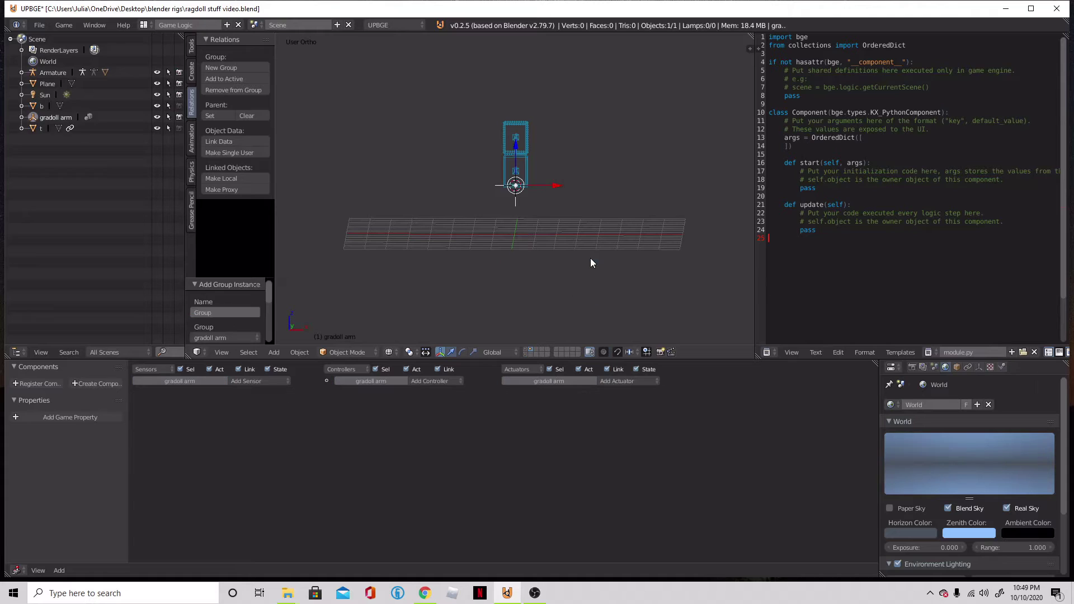
pyautogui.click(299, 352)
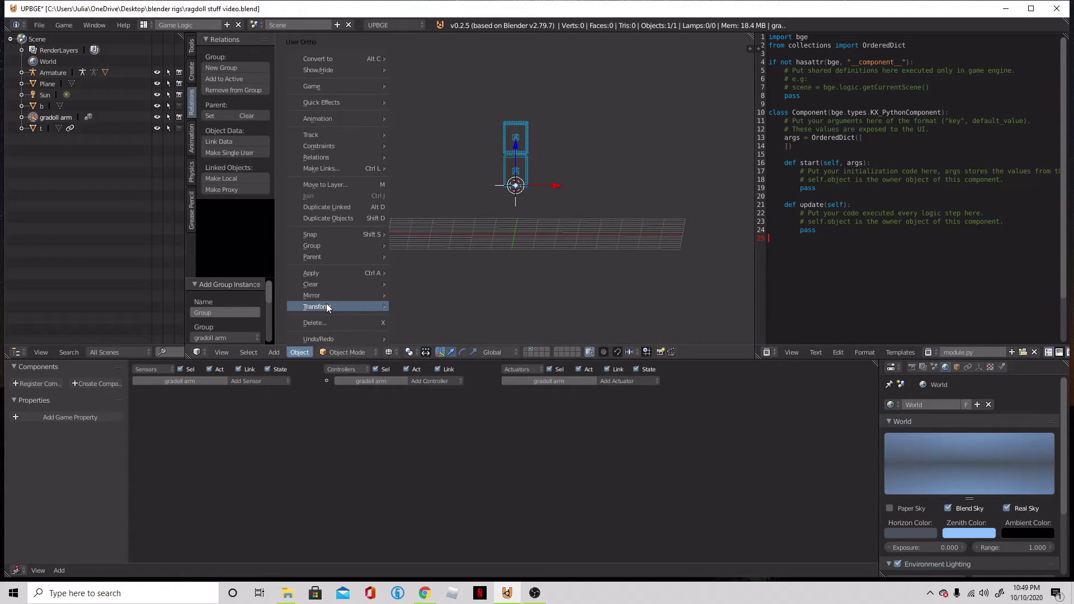
pyautogui.moveTo(326, 306)
pyautogui.click(481, 483)
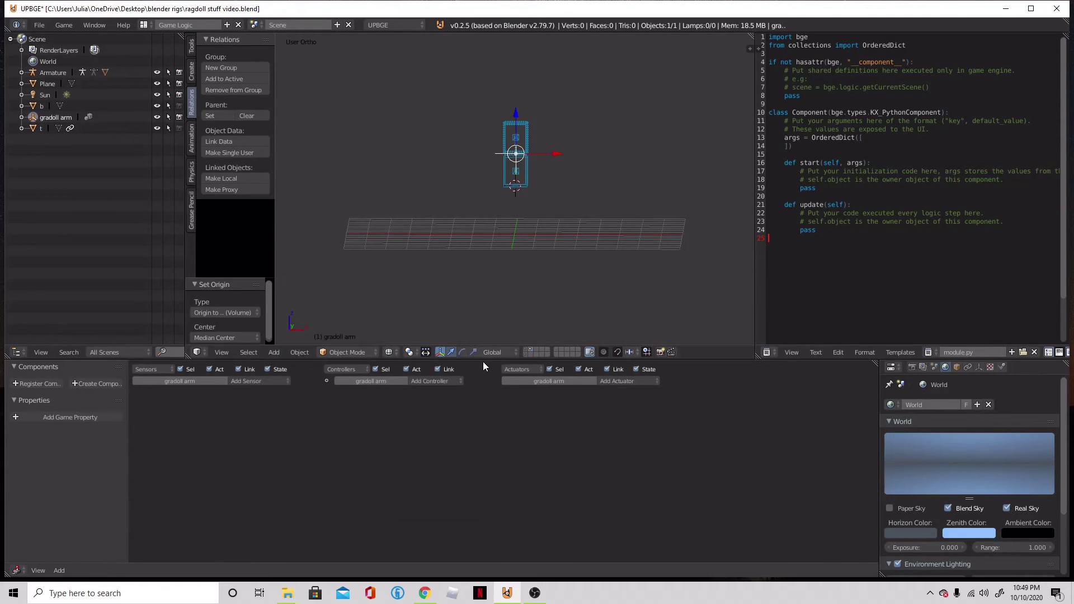
# - Show the first layer, add an empty above the ground plane and raise it about 5 units along Z
pyautogui.click(528, 349)
pyautogui.moveTo(575, 209); pyautogui.dragTo(542, 224, button='middle')
pyautogui.hotkey('shift', 'd')
pyautogui.hotkey('shift', 's')
pyautogui.click(571, 288)
pyautogui.hotkey('shift', 'a')
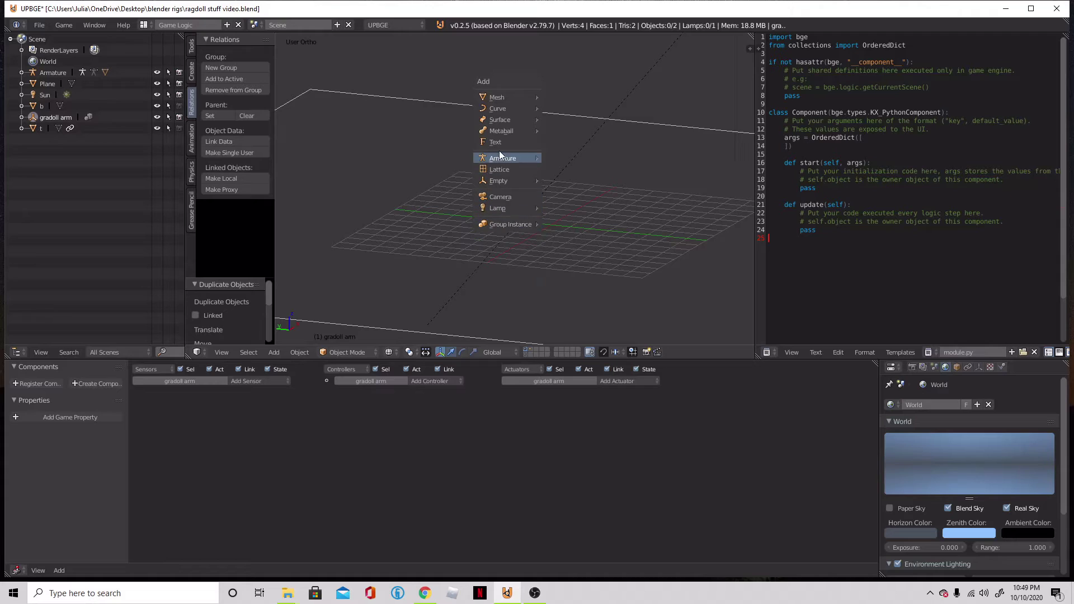
pyautogui.moveTo(504, 180)
pyautogui.click(576, 180)
pyautogui.moveTo(530, 162); pyautogui.dragTo(528, 62)
pyautogui.click(245, 381)
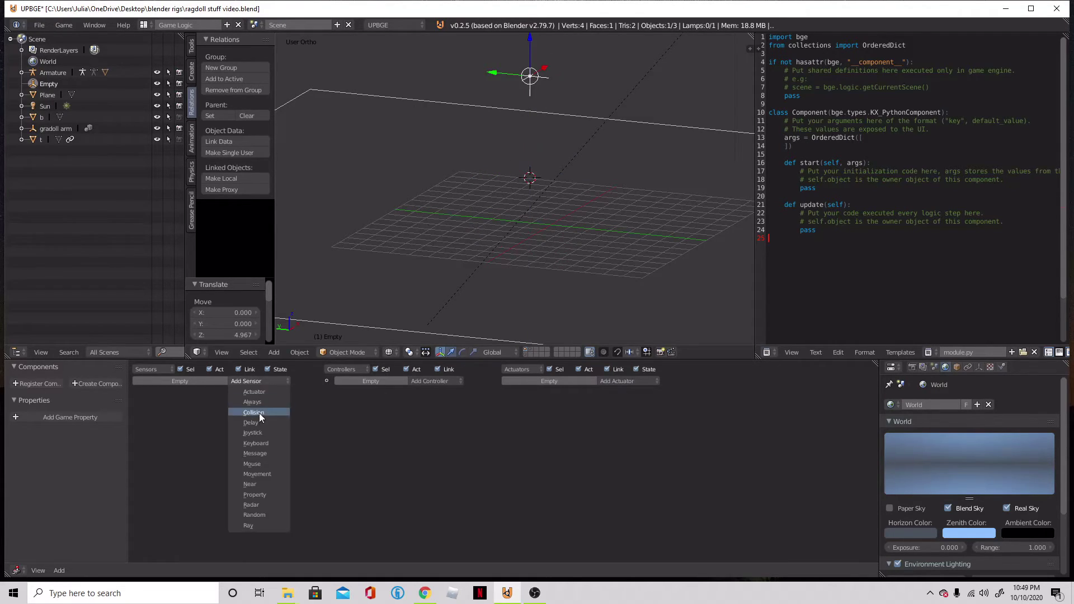
pyautogui.click(260, 434)
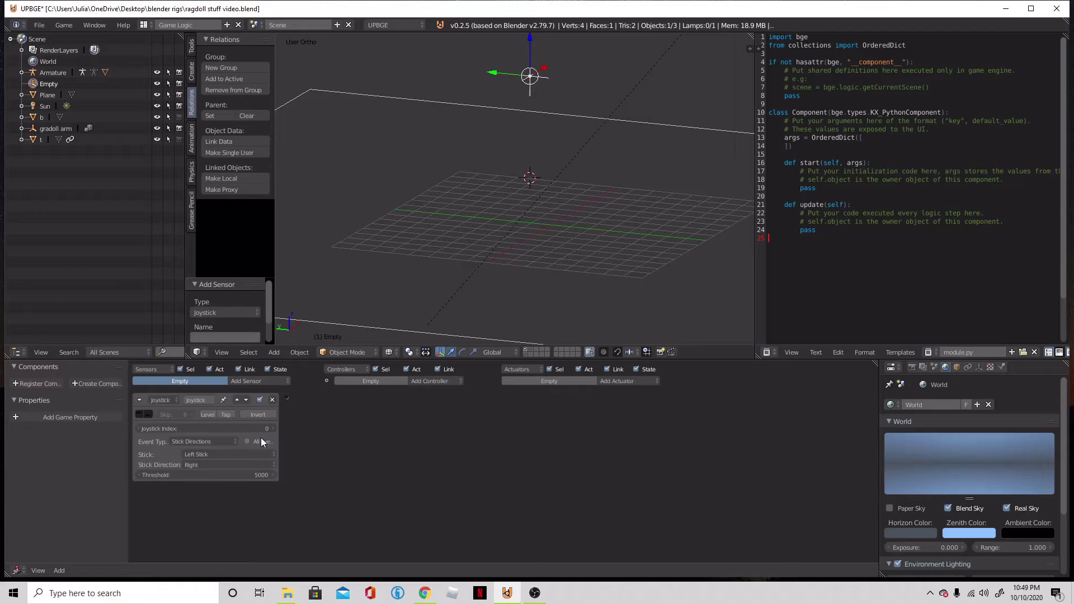
pyautogui.click(270, 400)
# - Give the empty a Keyboard sensor for the K key and link it to a new Edit Object actuator
pyautogui.click(272, 381)
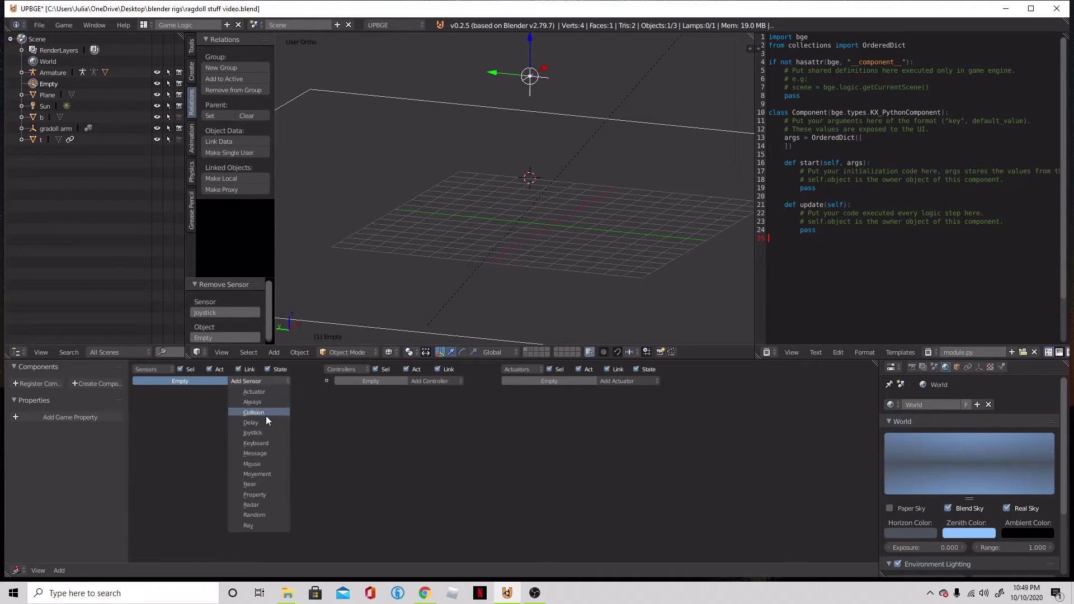
pyautogui.click(273, 443)
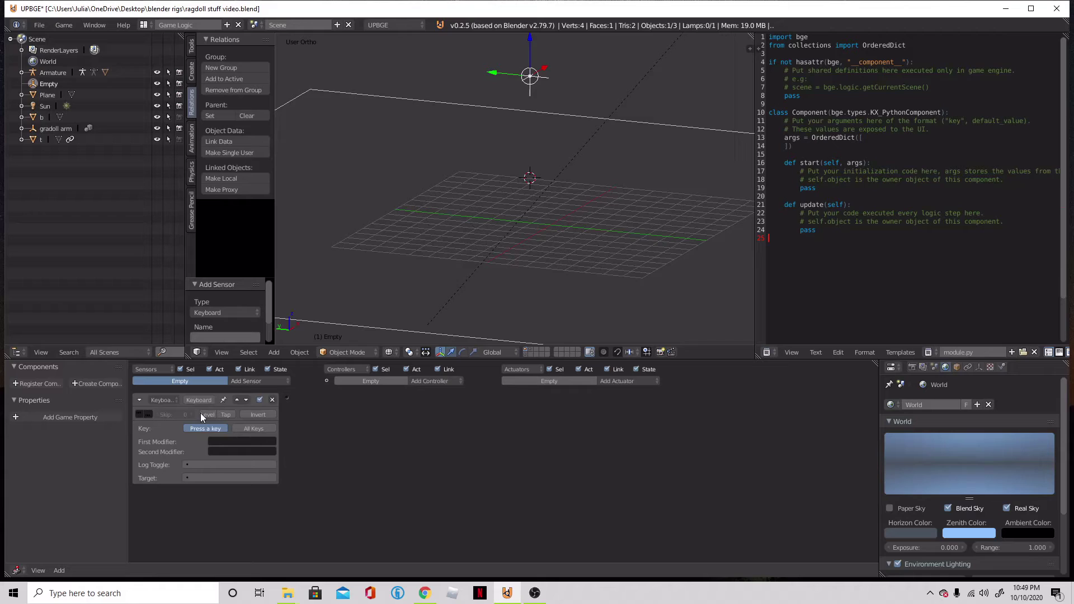
pyautogui.click(622, 380)
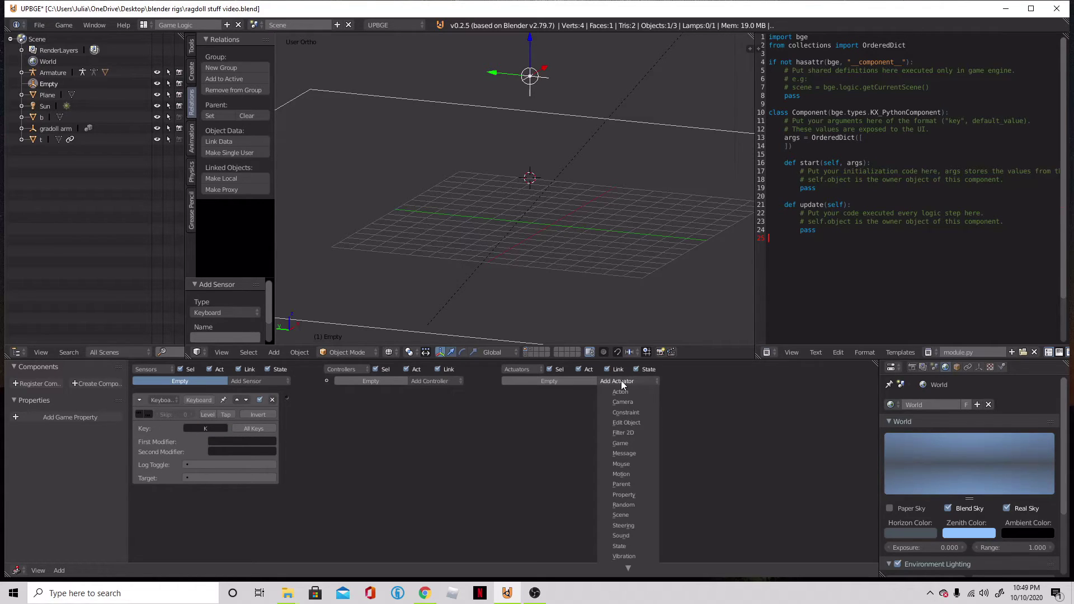
pyautogui.click(618, 433)
pyautogui.moveTo(504, 400); pyautogui.dragTo(286, 398)
# - Set gradoll arm as the object that the Edit Object actuator adds
pyautogui.click(562, 427)
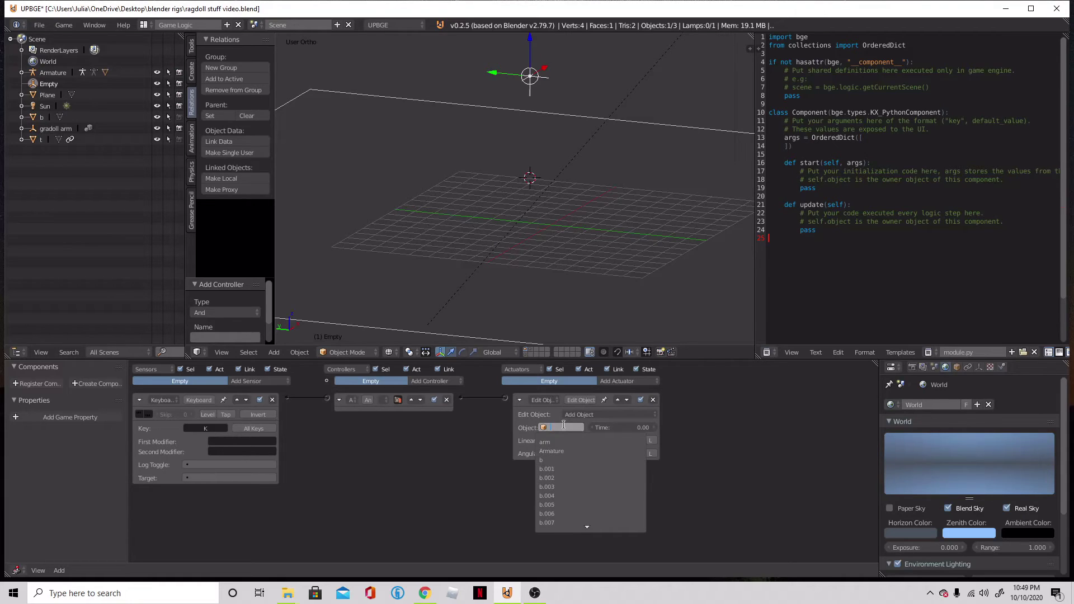
pyautogui.write('gr')
pyautogui.click(572, 442)
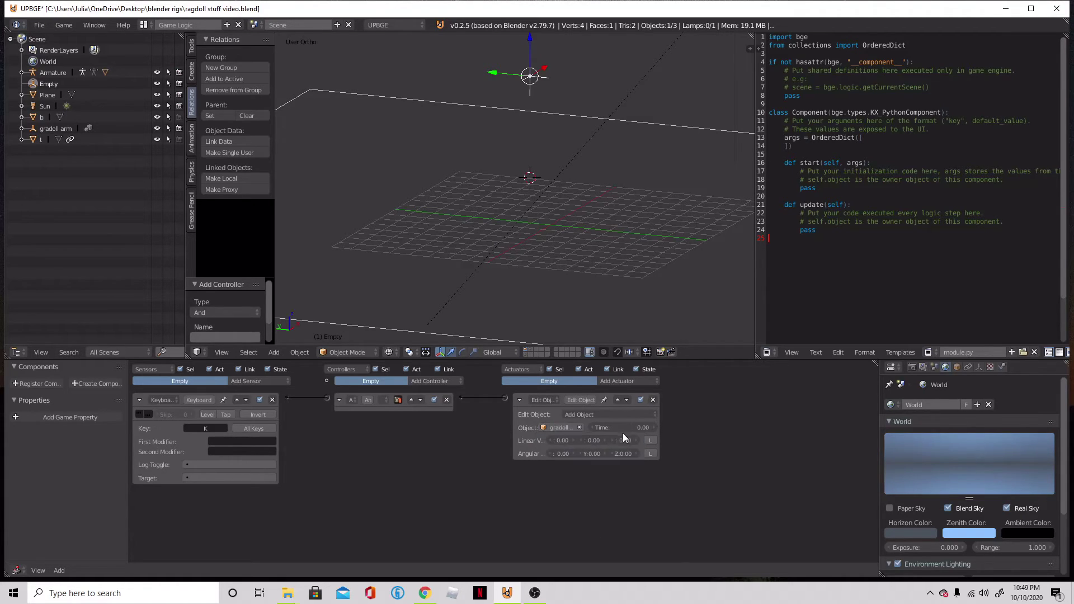
# - Run the game, spawn several arms from the empty with the assigned control, and stop the game
pyautogui.moveTo(512, 211); pyautogui.dragTo(620, 222, button='middle')
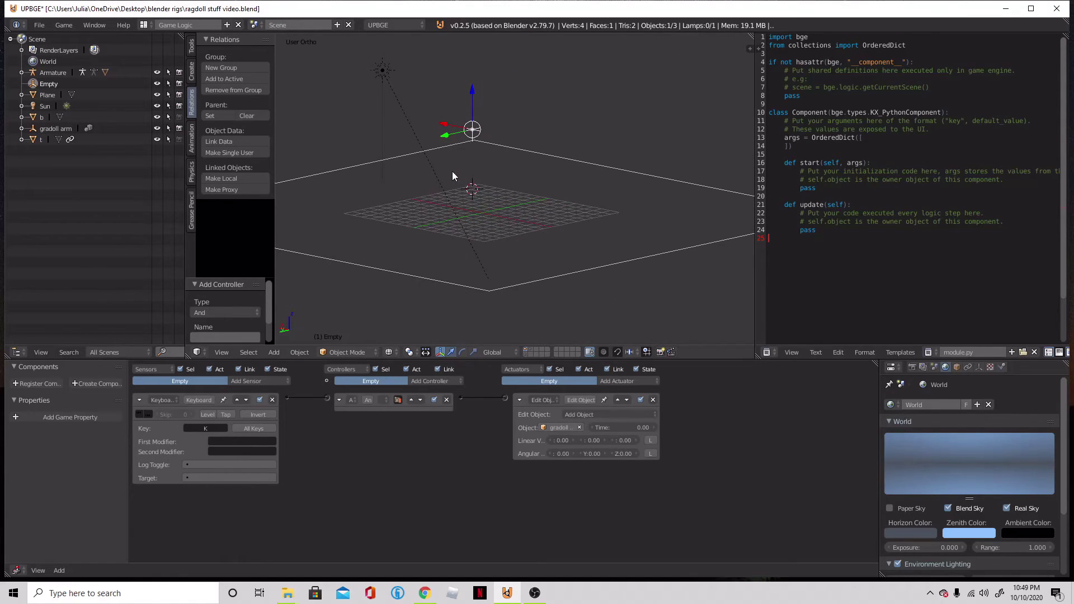
pyautogui.press('p')
pyautogui.press('k')
pyautogui.press('k')
pyautogui.press('k')
pyautogui.press('k')
pyautogui.press('k')
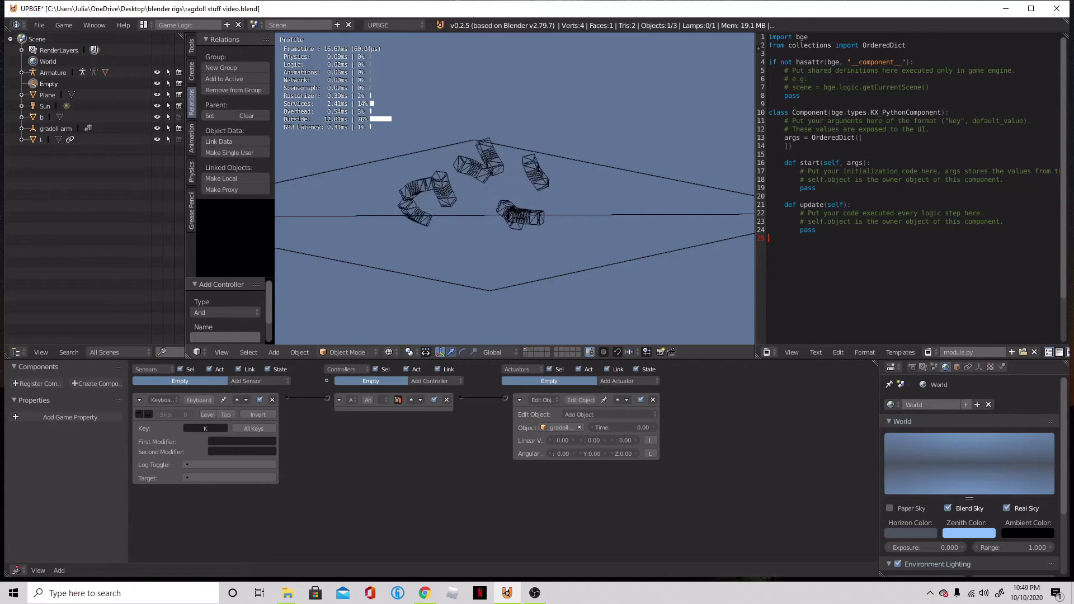
pyautogui.press('Escape')
# - Switch the viewport shading to Material and start the game again
pyautogui.press('z')
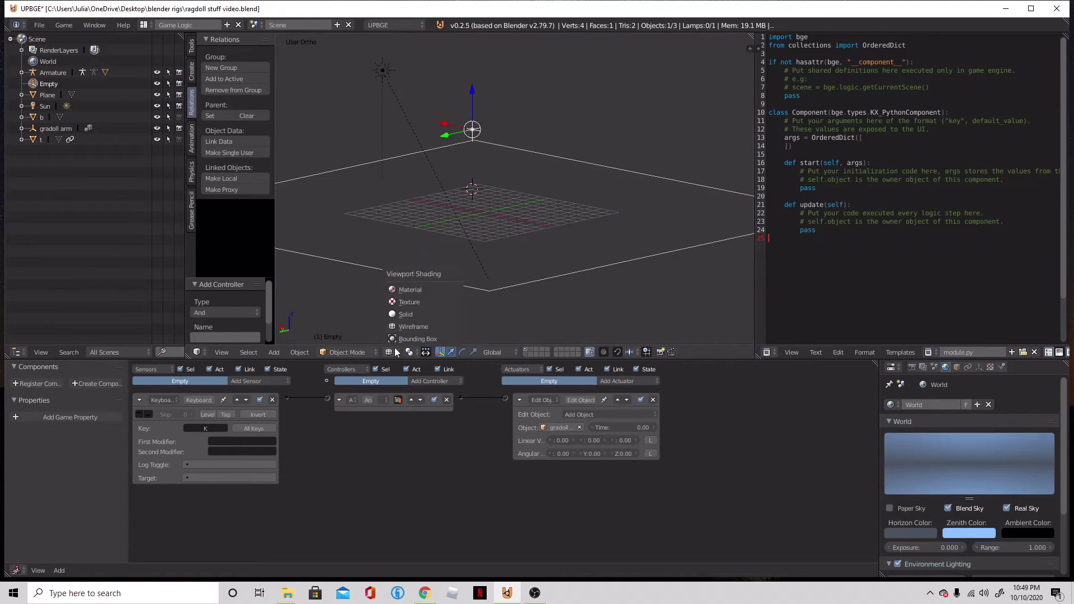
pyautogui.click(410, 290)
pyautogui.press('p')
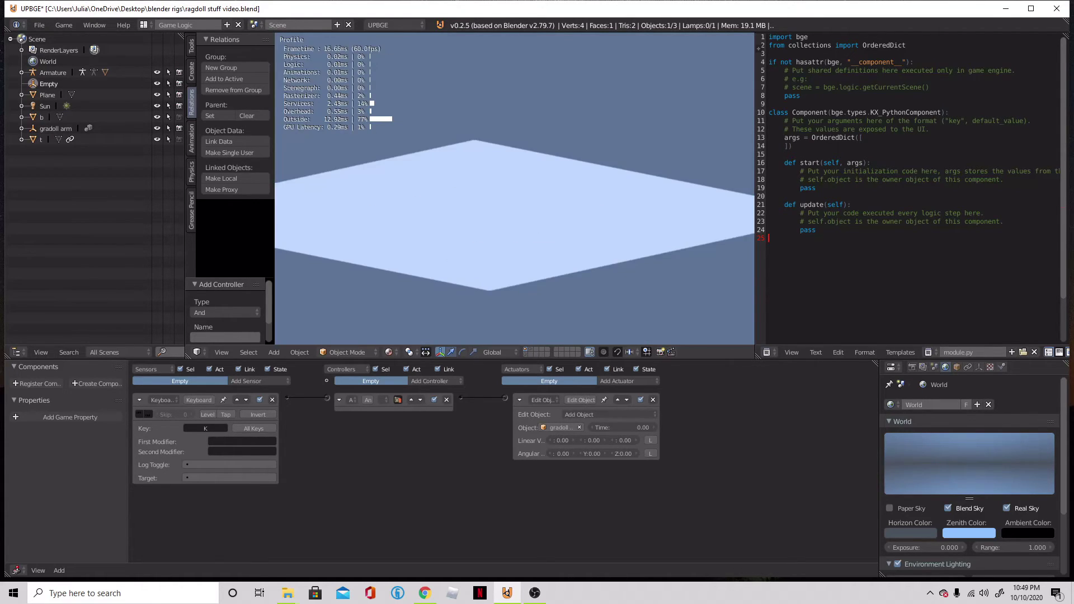
# - Spawn arms repeatedly in the running game to watch them fall and pile up on the plane
pyautogui.press('k')
pyautogui.press('k')
pyautogui.press('k')
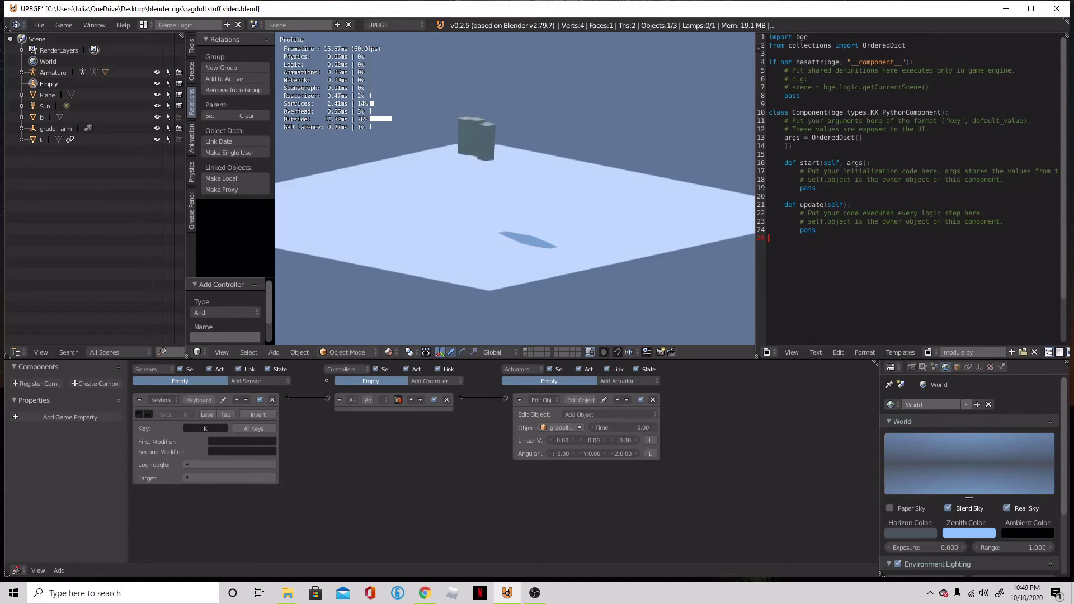
pyautogui.press('k')
pyautogui.press('k')
pyautogui.press('k')
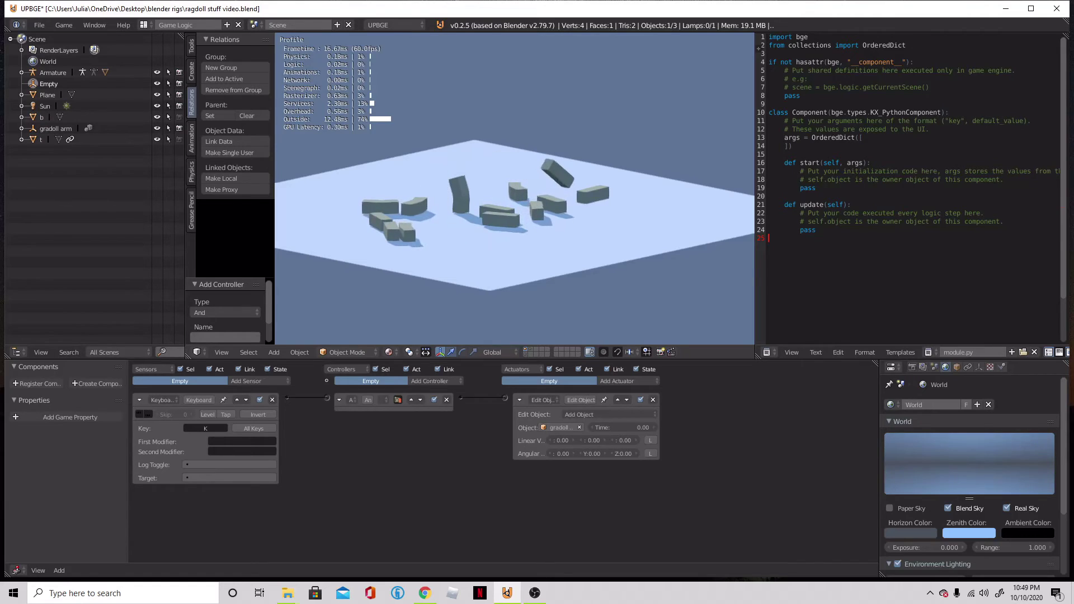
pyautogui.press('k')
pyautogui.press('k')
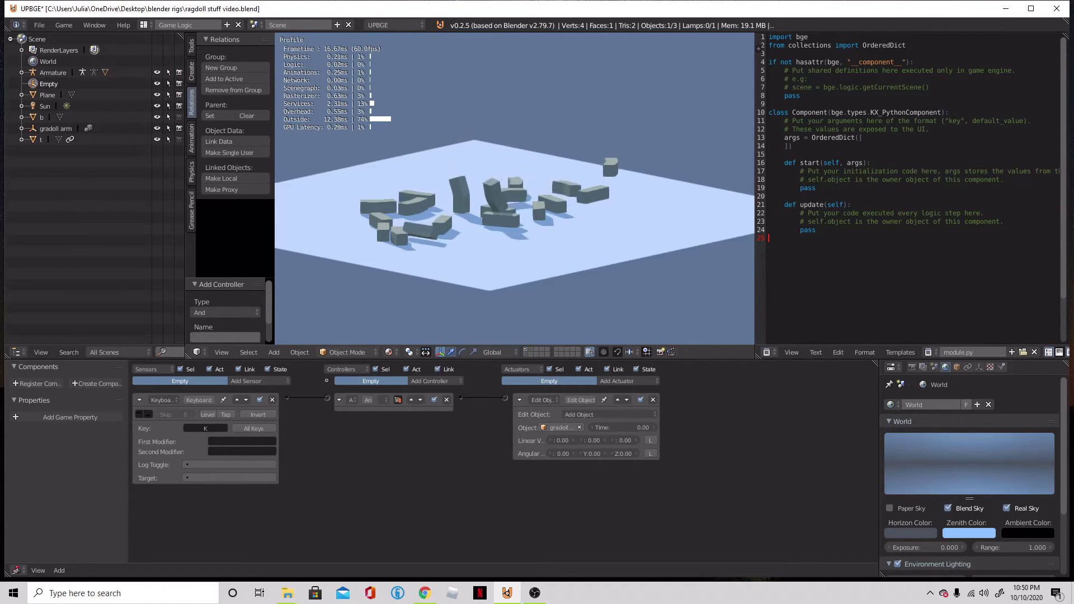
pyautogui.press('k')
pyautogui.press('k')
pyautogui.press('k')
pyautogui.press('k')
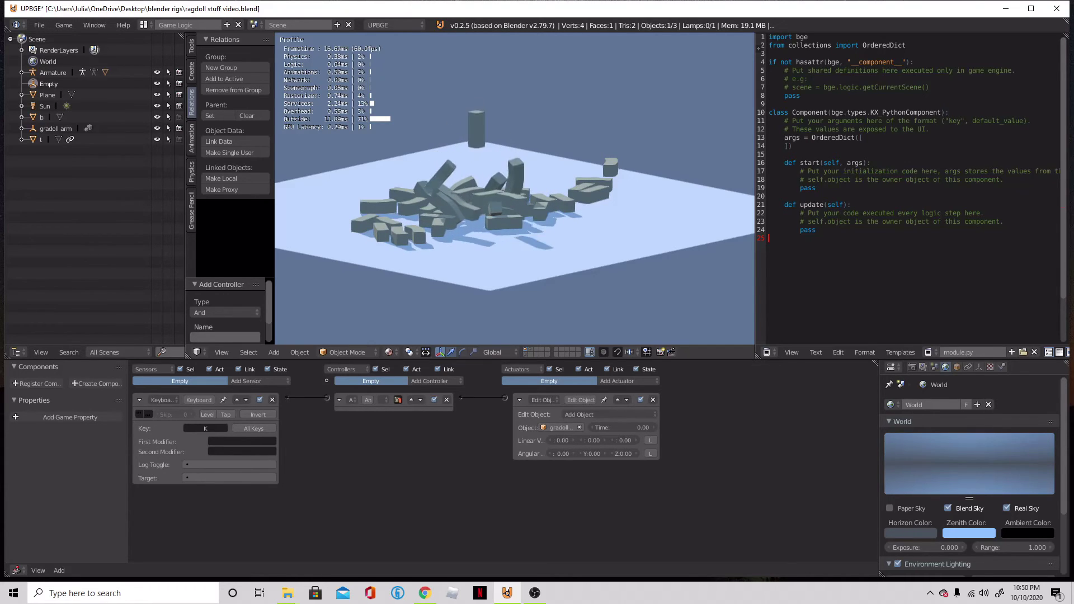
pyautogui.press('k')
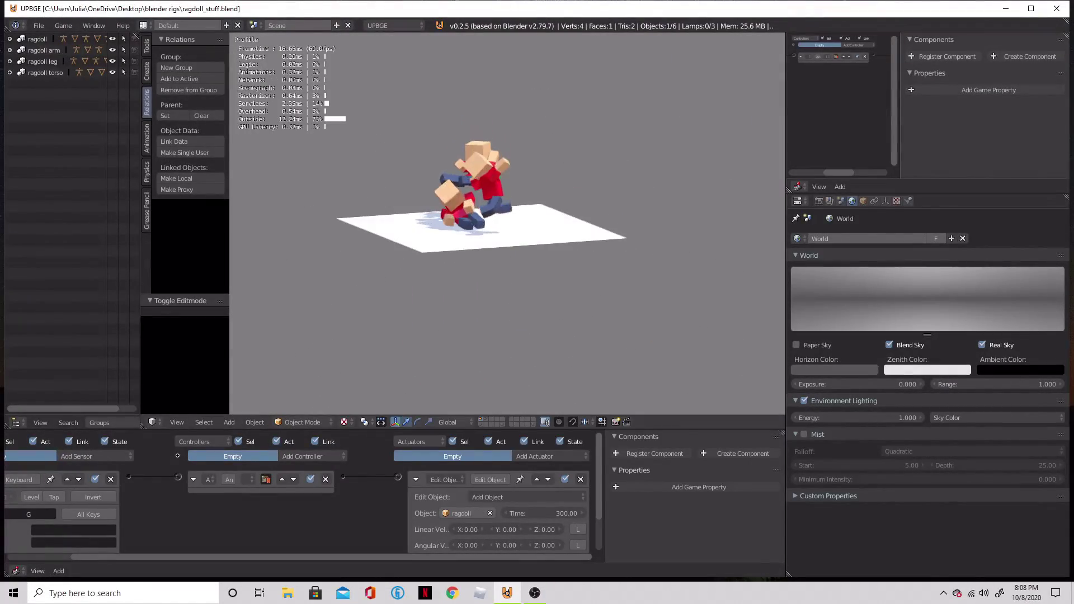
# - Spawn more full-body ragdolls in the running game of ragdoll_stuff.blend
pyautogui.press('g')
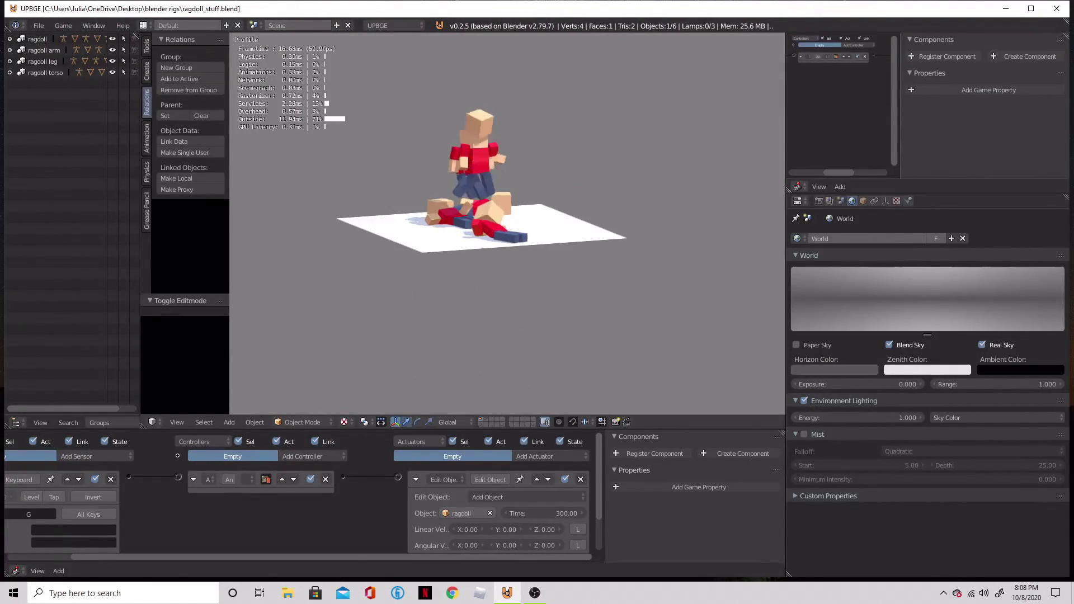
pyautogui.press('g')
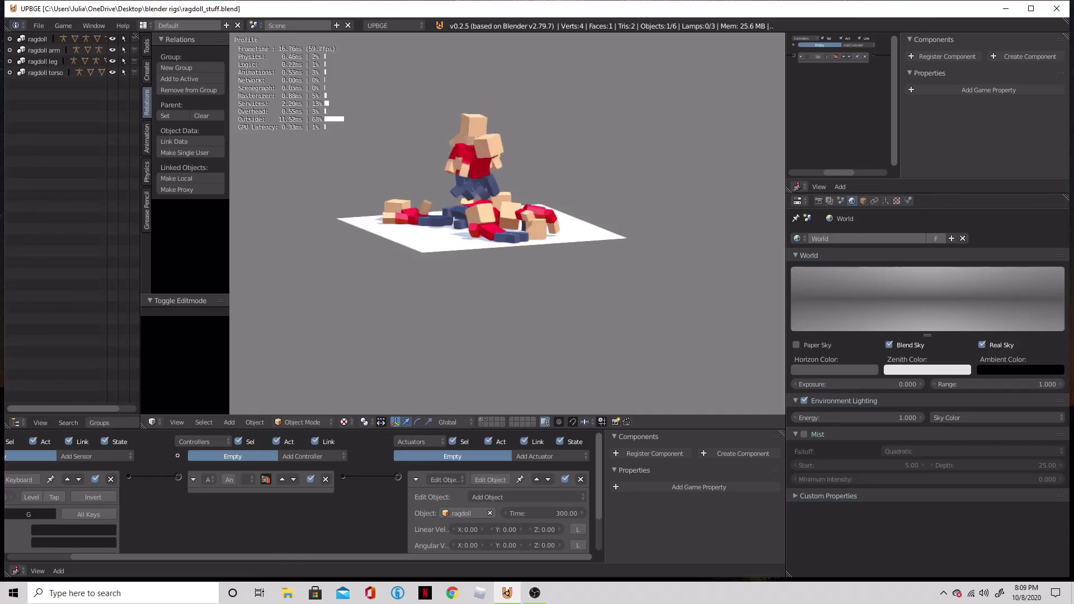